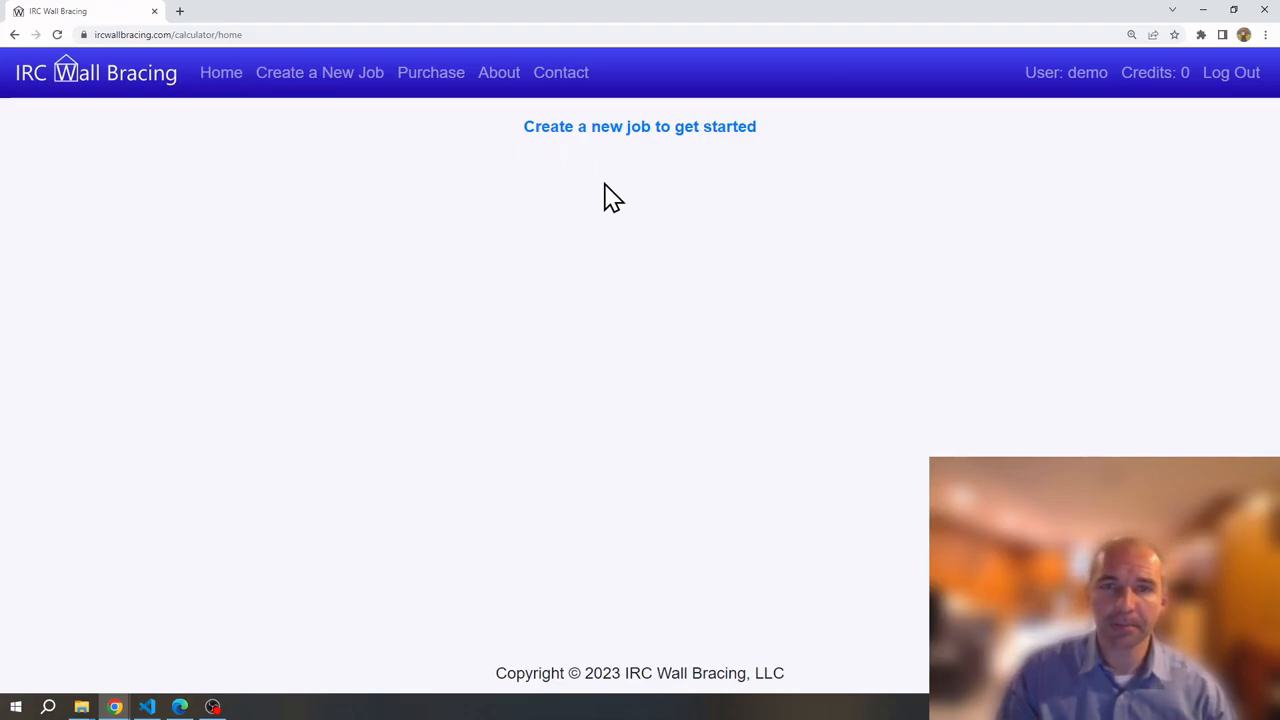
Choose 'Create a new job to get started' on the home page to open the blank job form
{"action": "left_click", "coordinate": [560, 130]}
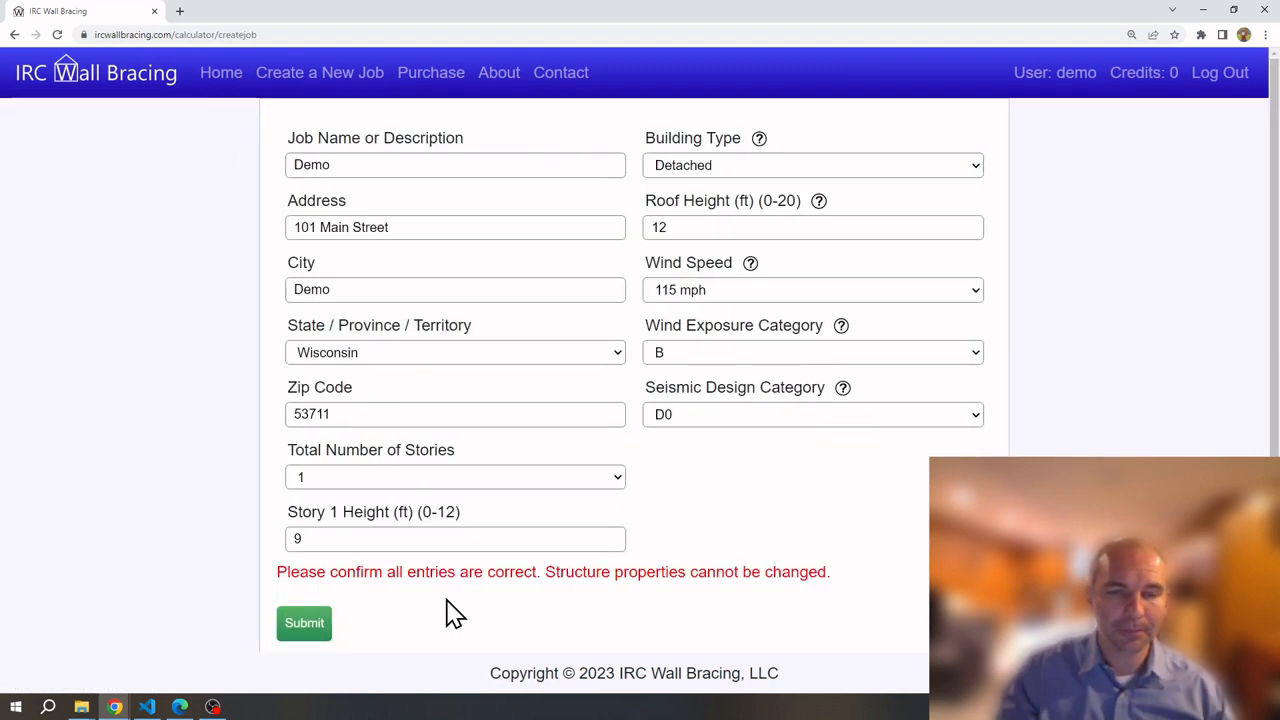
Submit the Demo job details and open the CAD upload page for Story 1
{"action": "left_click", "coordinate": [311, 636]}
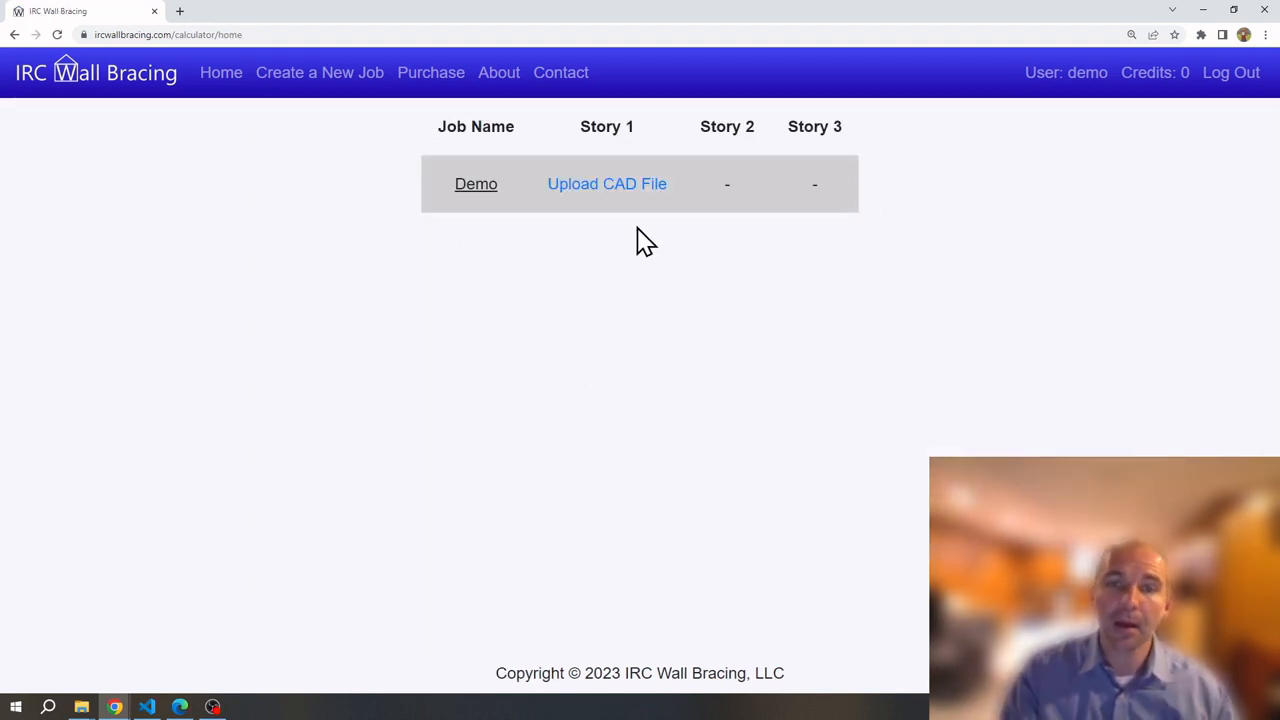
{"action": "left_click", "coordinate": [622, 186]}
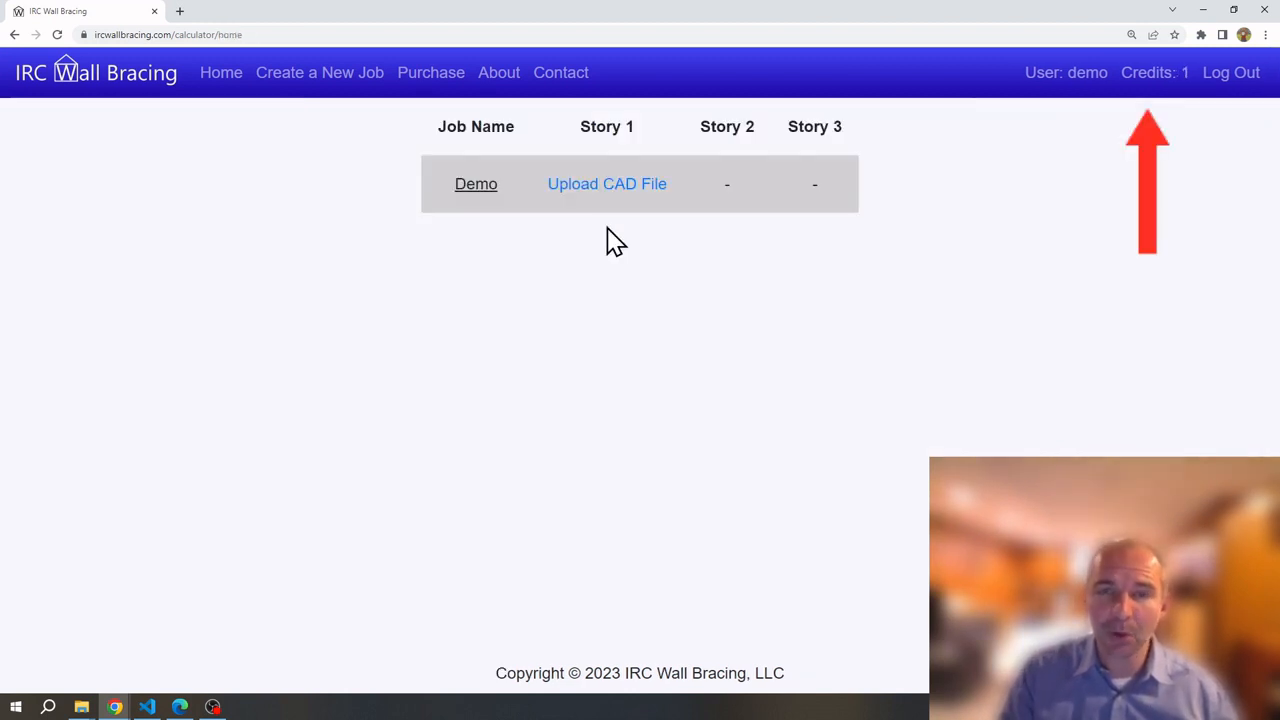
{"action": "left_click", "coordinate": [609, 192]}
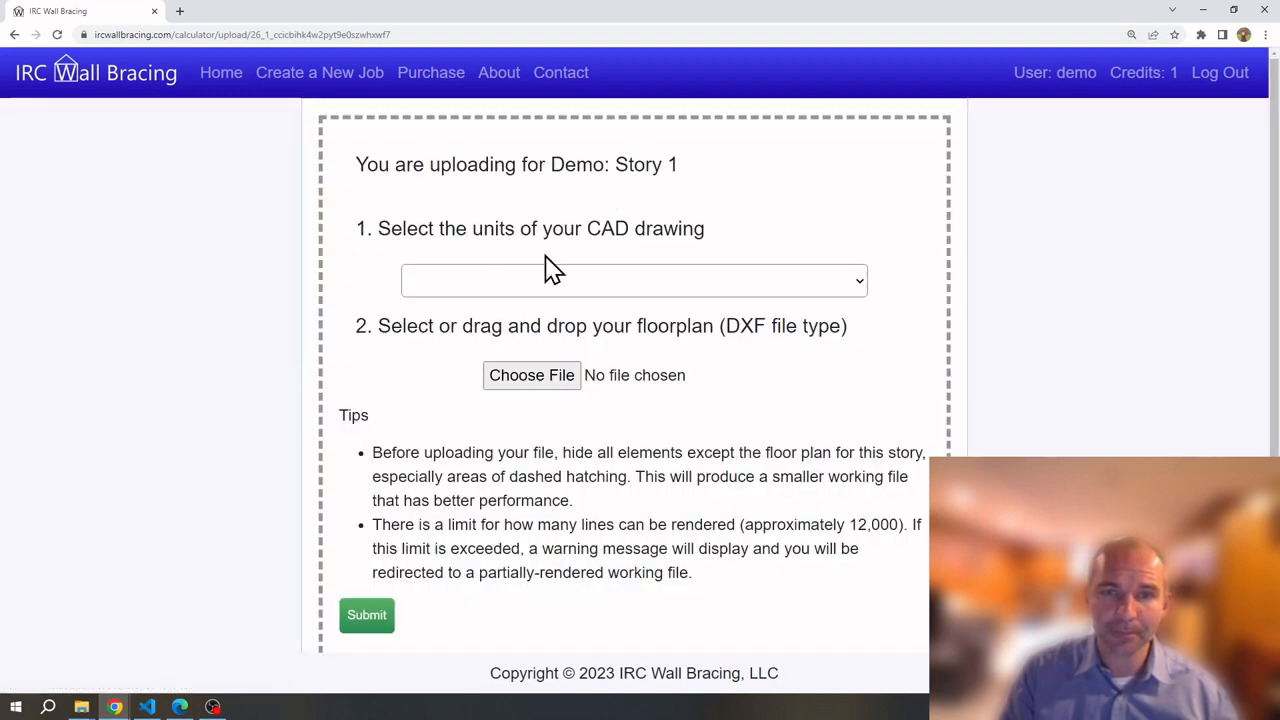
Upload Demo.dxf as the Story 1 floor plan with drawing units set to inches
{"action": "left_click", "coordinate": [519, 288]}
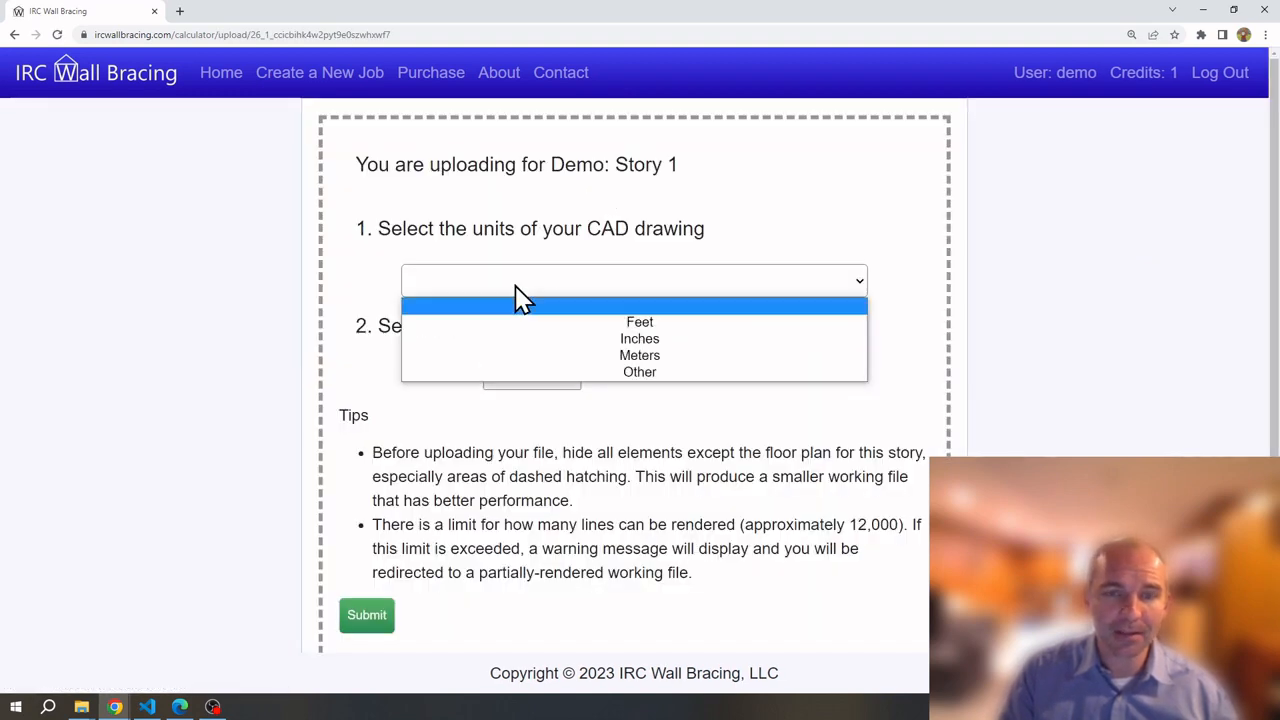
{"action": "left_click", "coordinate": [591, 340]}
{"action": "left_click", "coordinate": [510, 370]}
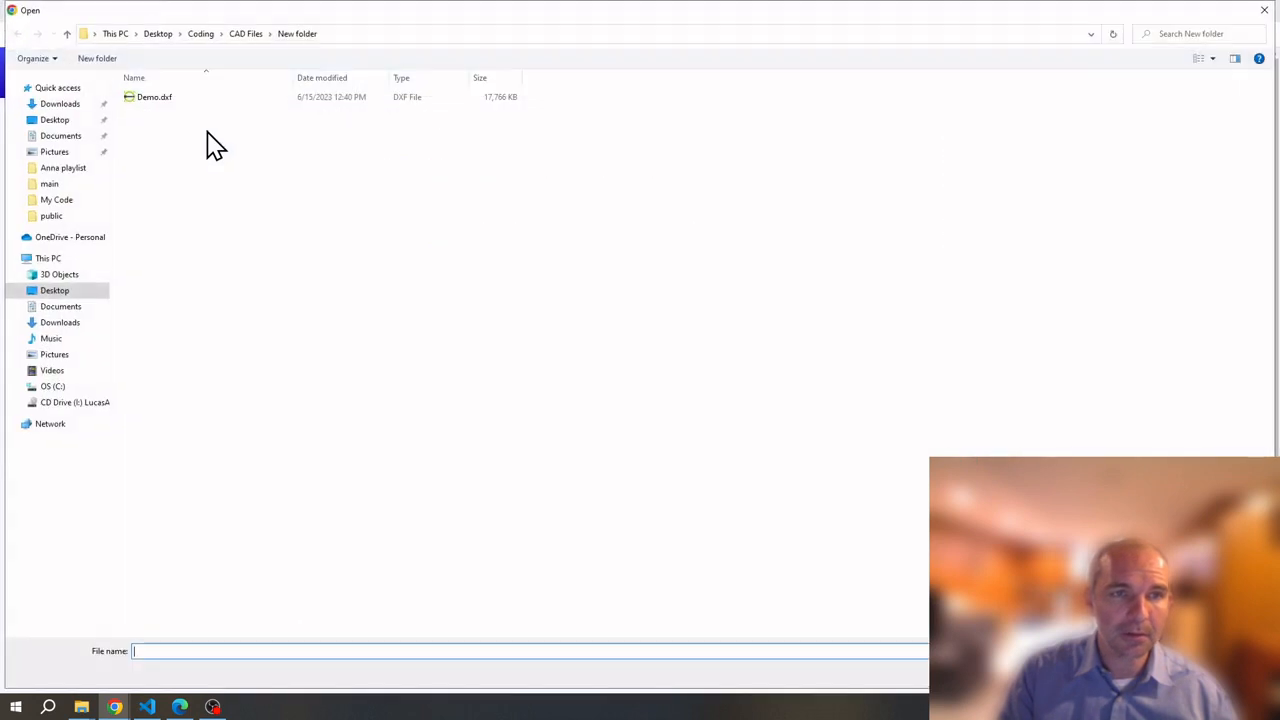
{"action": "double_click", "coordinate": [150, 104]}
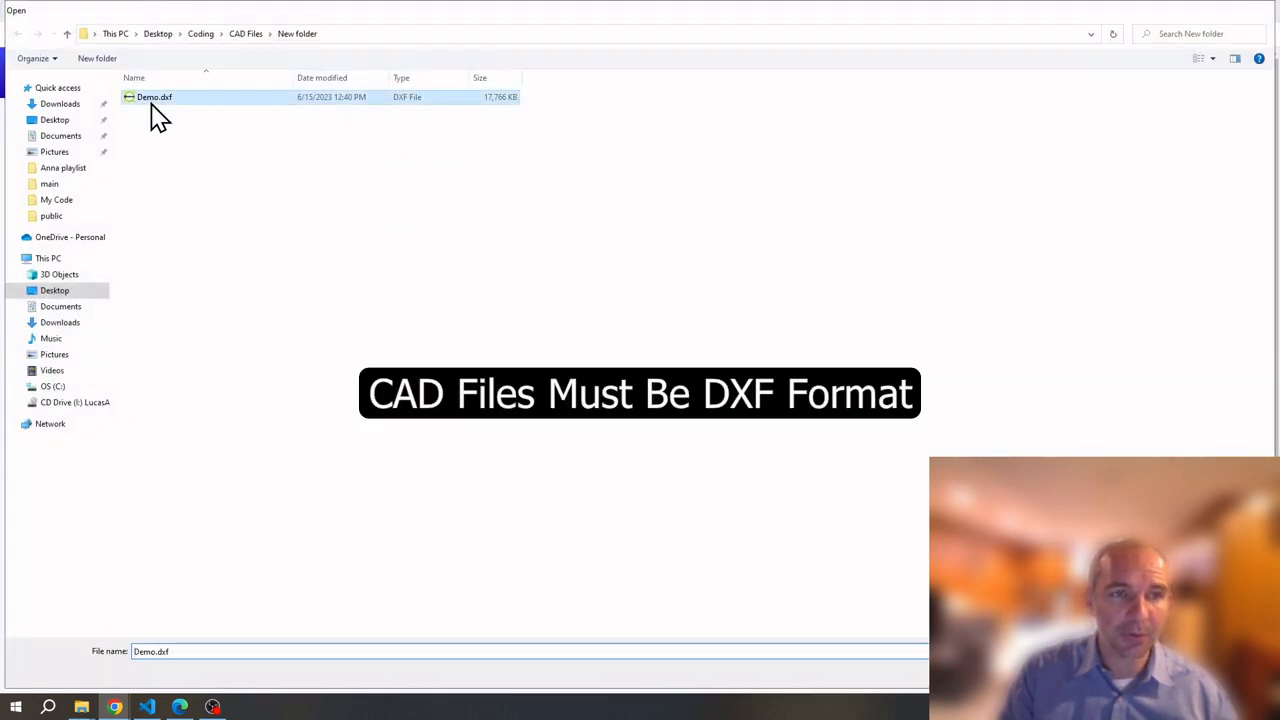
{"action": "left_click", "coordinate": [366, 615]}
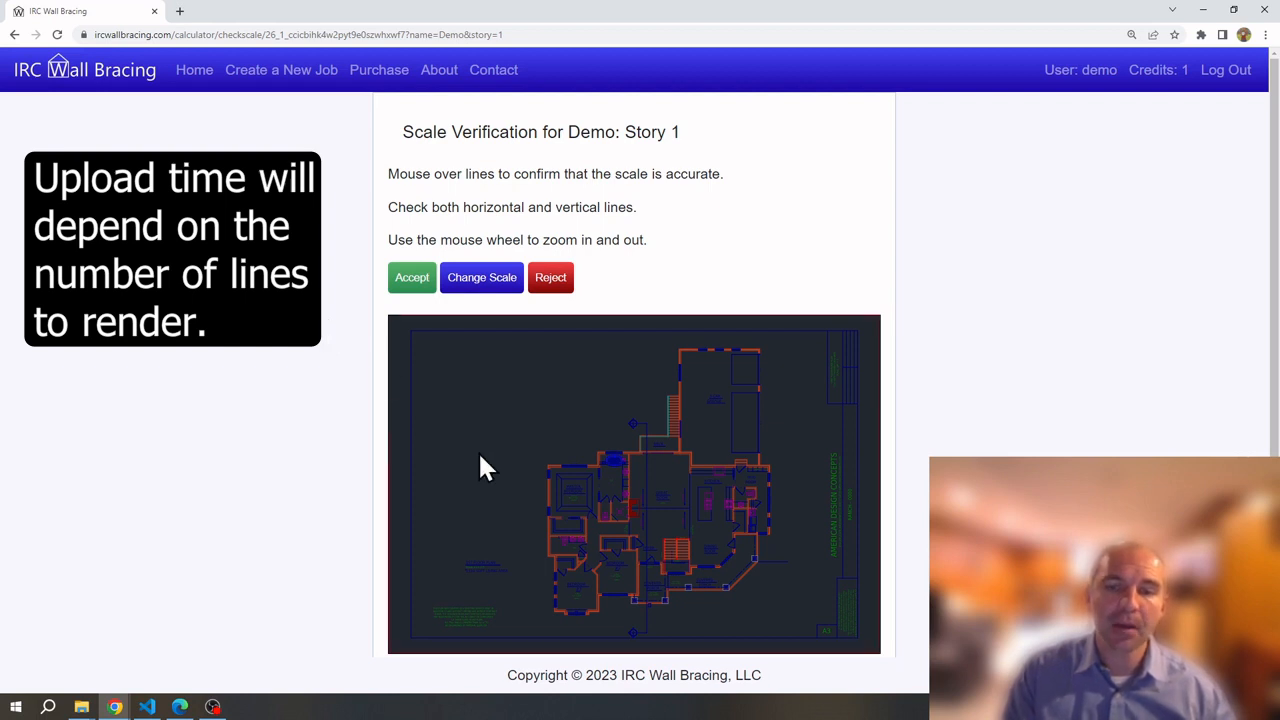
Zoom in to check the wall lengths, then accept the Story 1 drawing scale
{"action": "scroll", "coordinate": [536, 473], "scroll_direction": "up", "scroll_amount": 3}
{"action": "scroll", "coordinate": [550, 488], "scroll_direction": "up", "scroll_amount": 6}
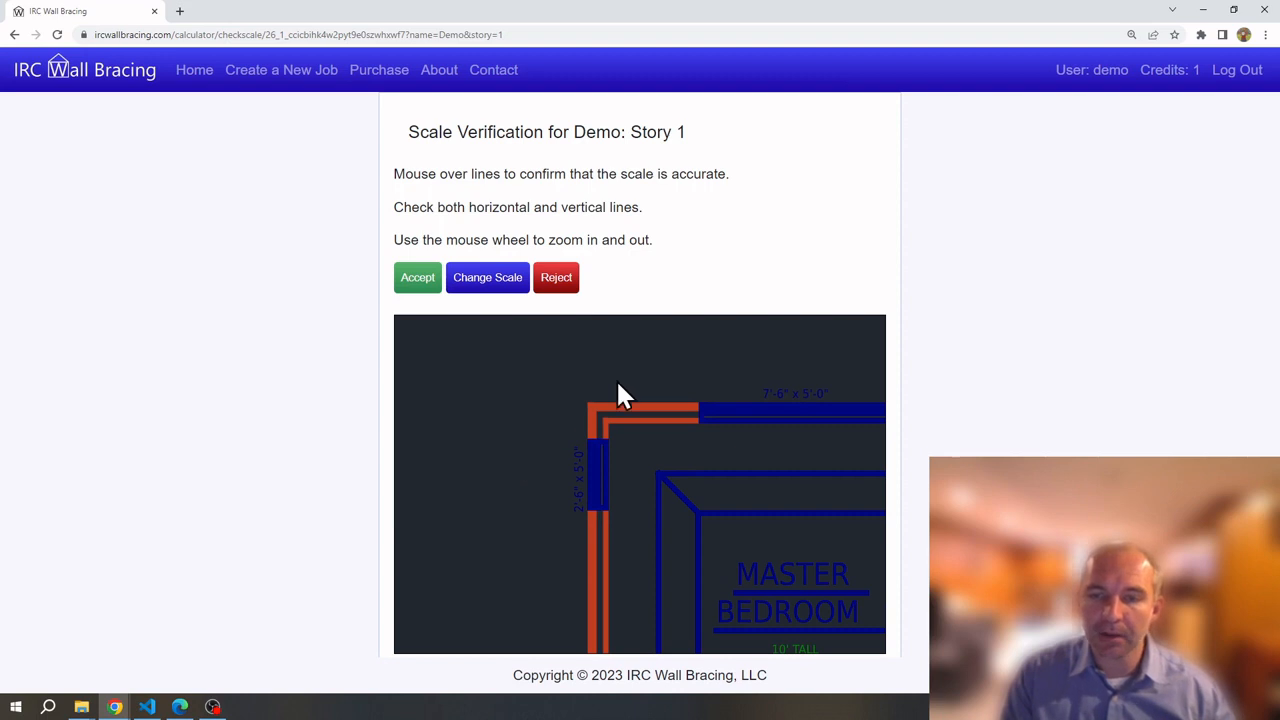
{"action": "mouse_move", "coordinate": [754, 410]}
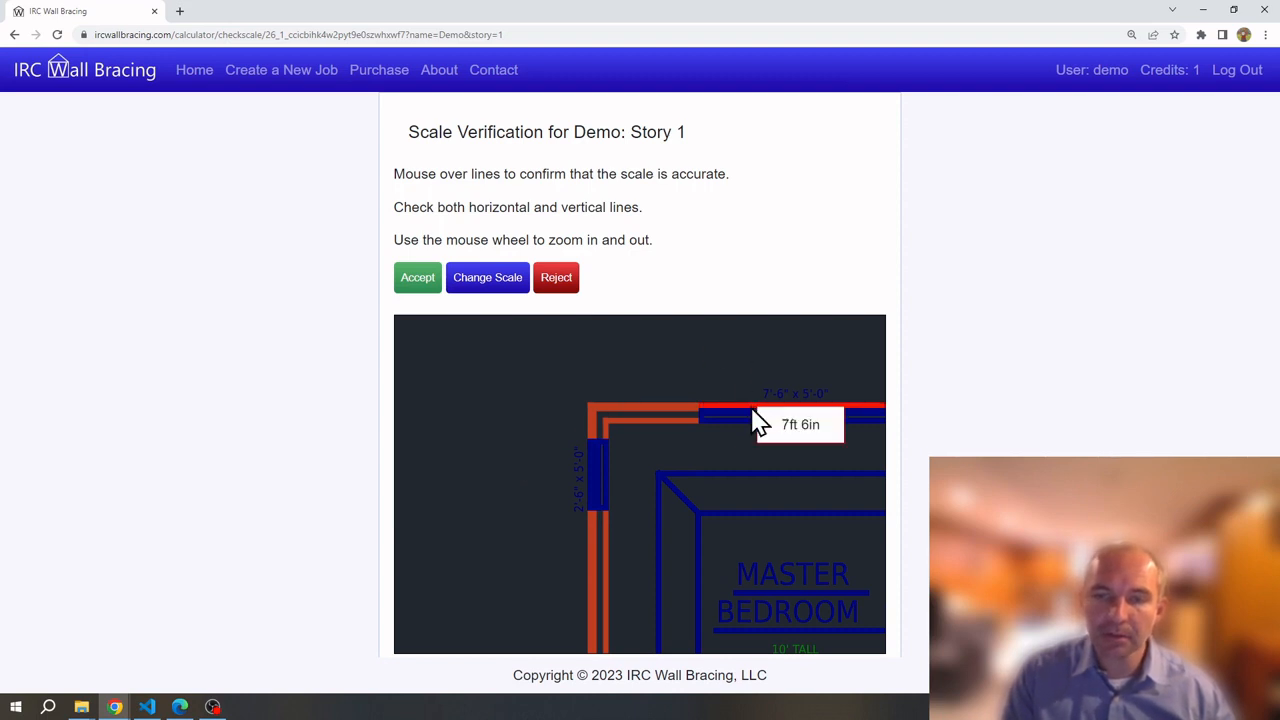
{"action": "mouse_move", "coordinate": [590, 476]}
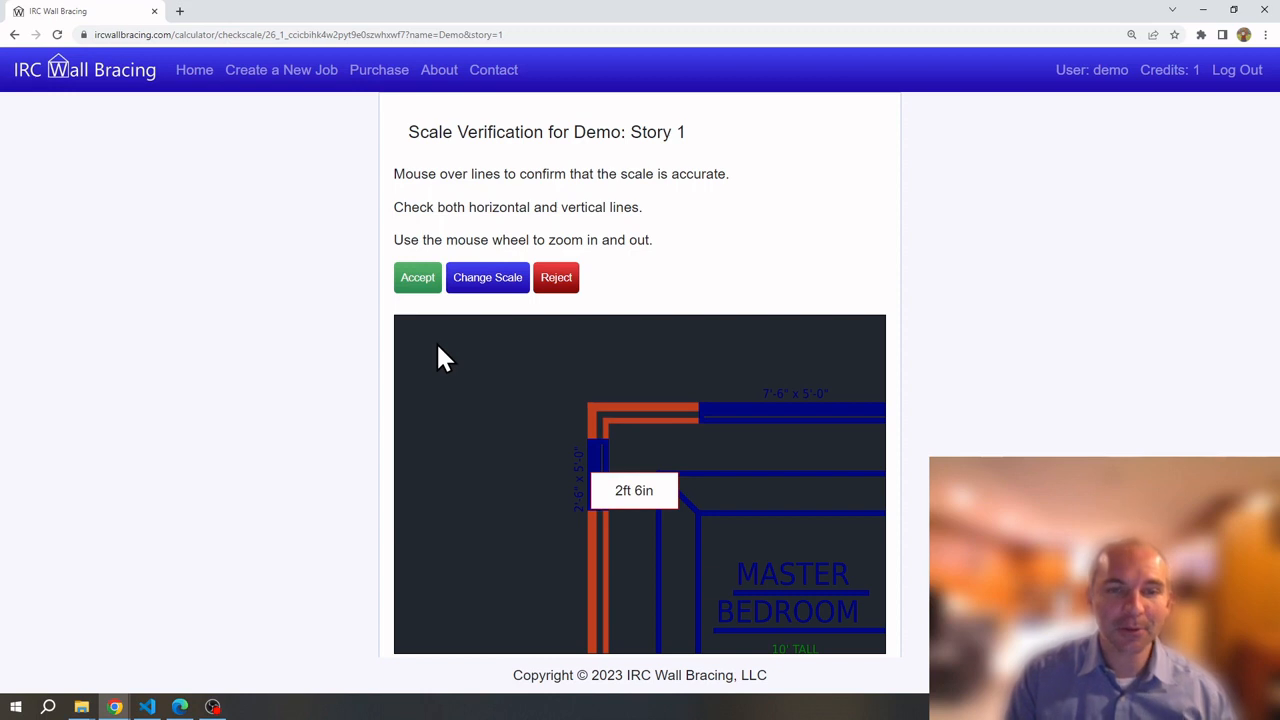
{"action": "left_click", "coordinate": [425, 290]}
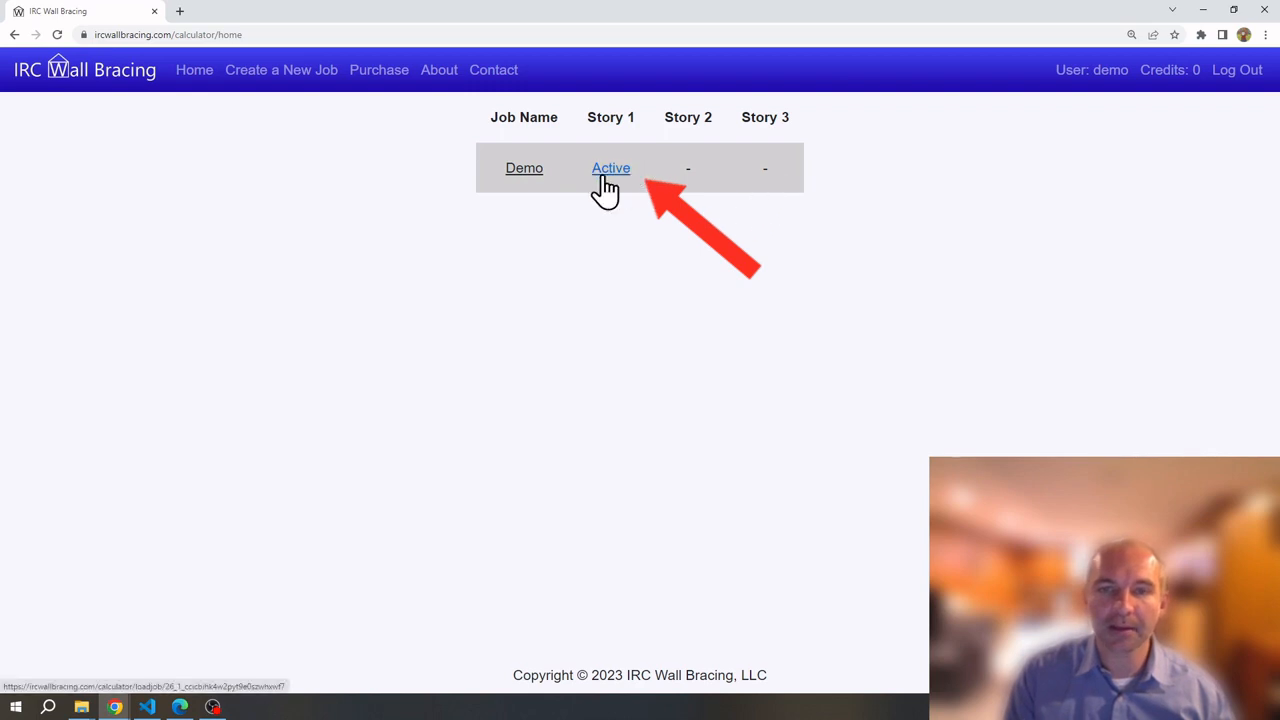
Open the Story 1 bracing plan, view the Quick Start Guide, and keep IRC Standard 2021 as code
{"action": "left_click", "coordinate": [609, 170]}
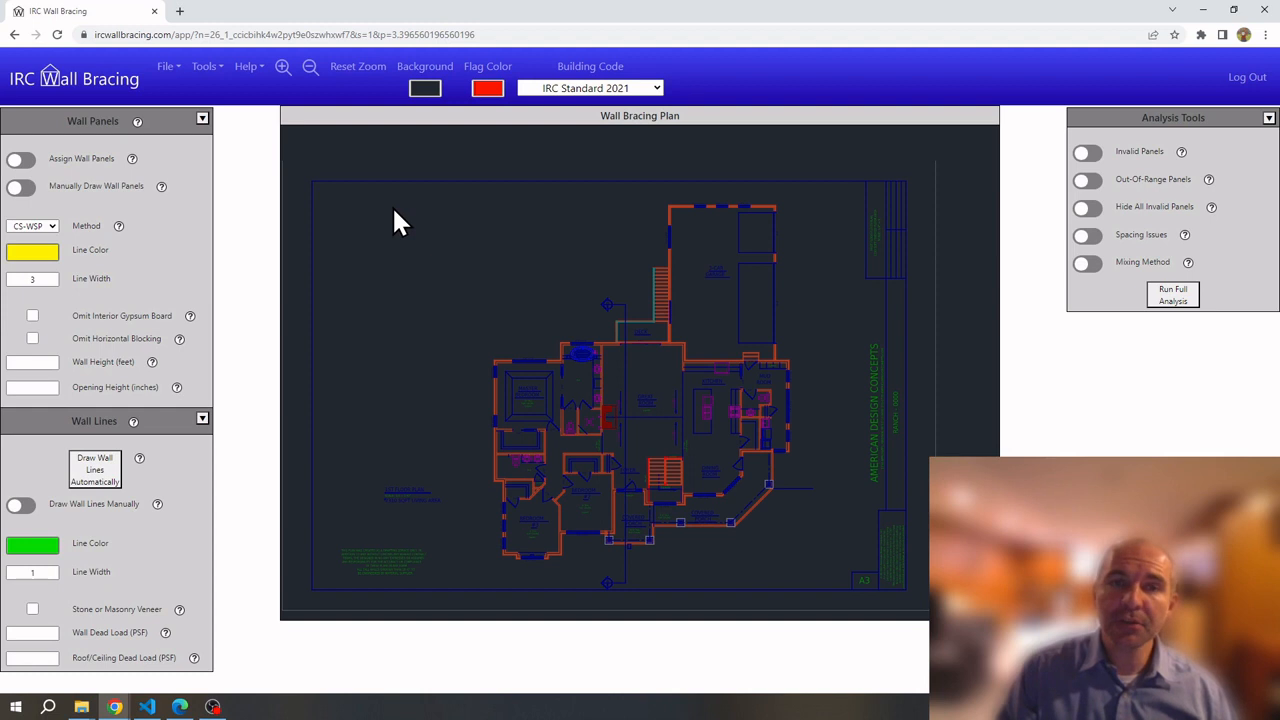
{"action": "left_click", "coordinate": [258, 76]}
{"action": "left_click", "coordinate": [284, 118]}
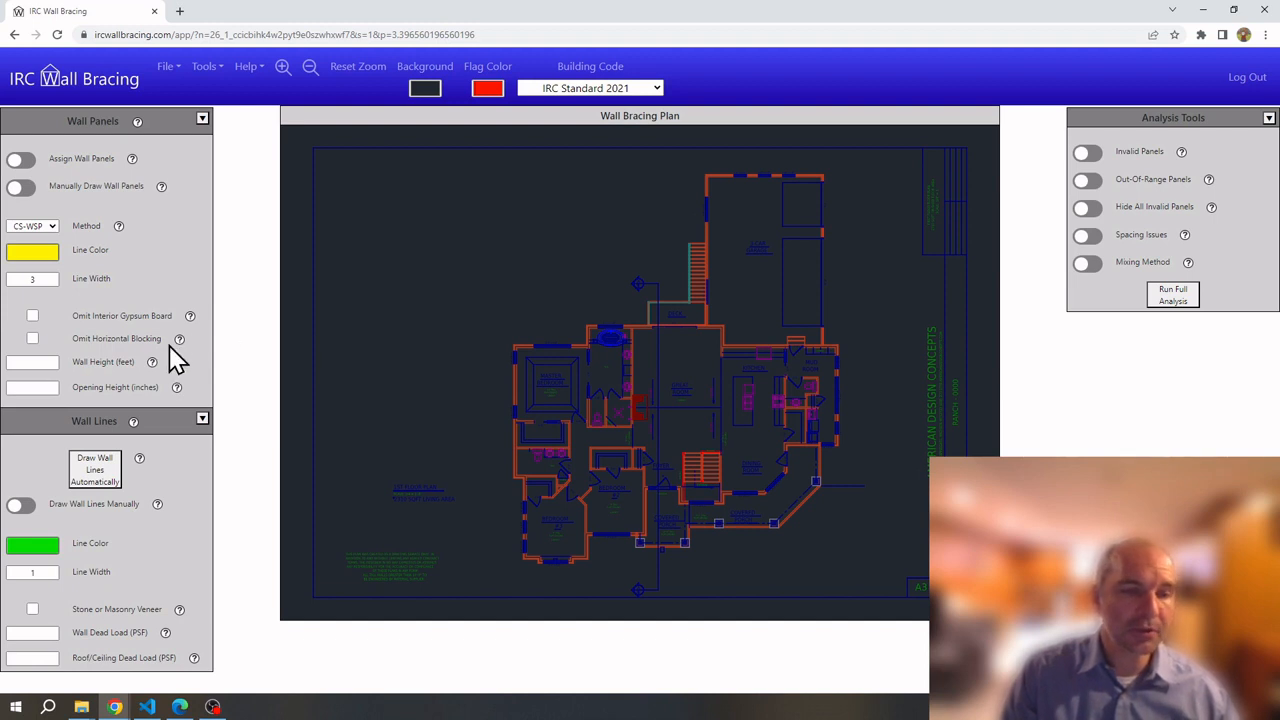
{"action": "left_click", "coordinate": [176, 388]}
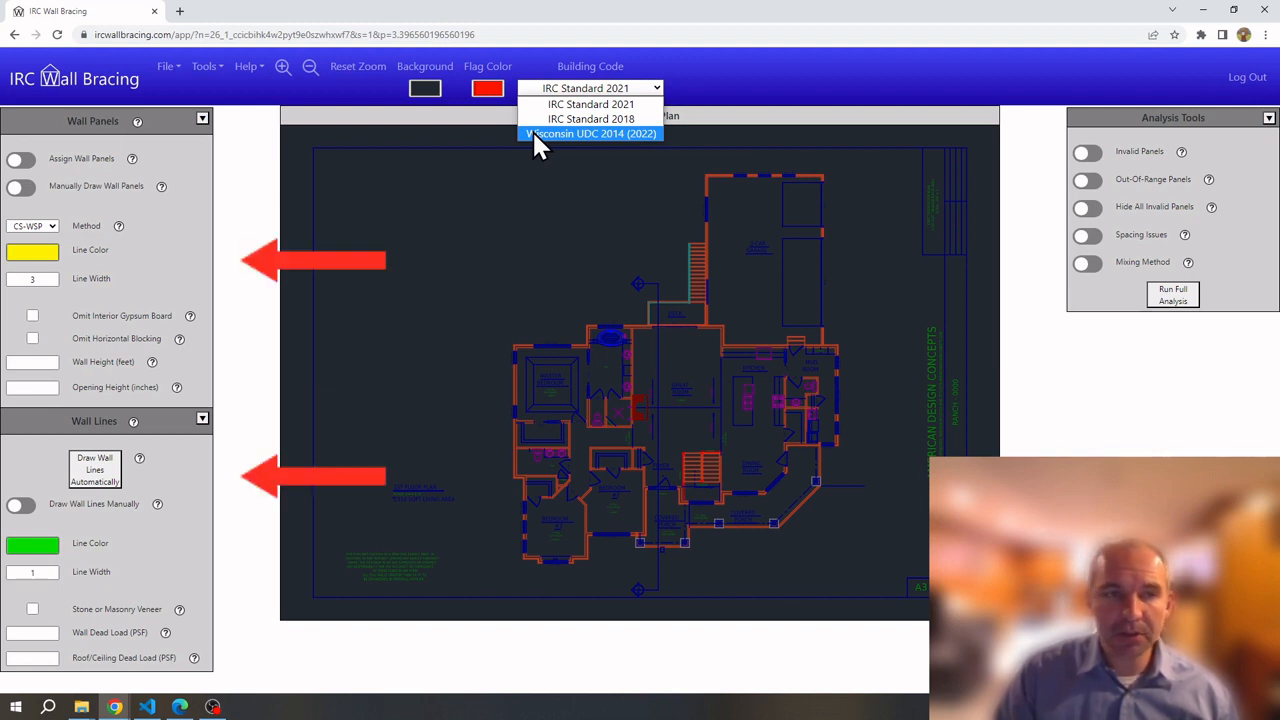
{"action": "left_click", "coordinate": [540, 134]}
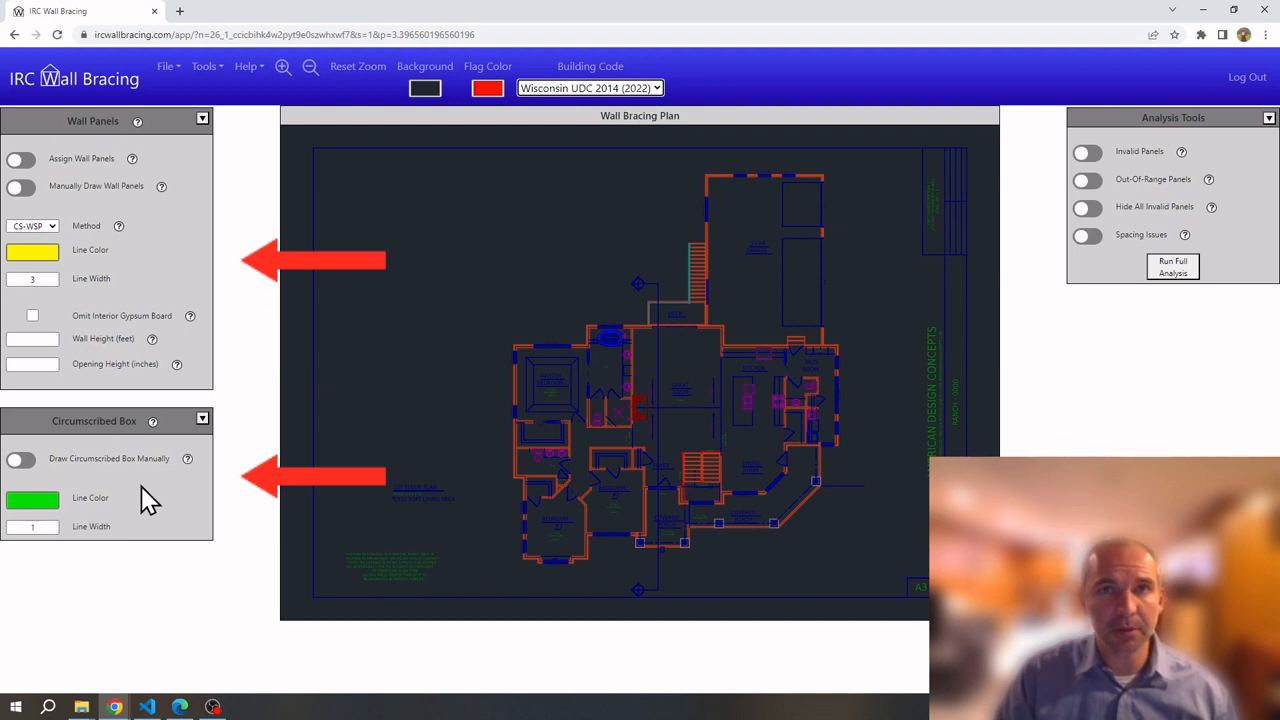
{"action": "key", "text": "Up"}
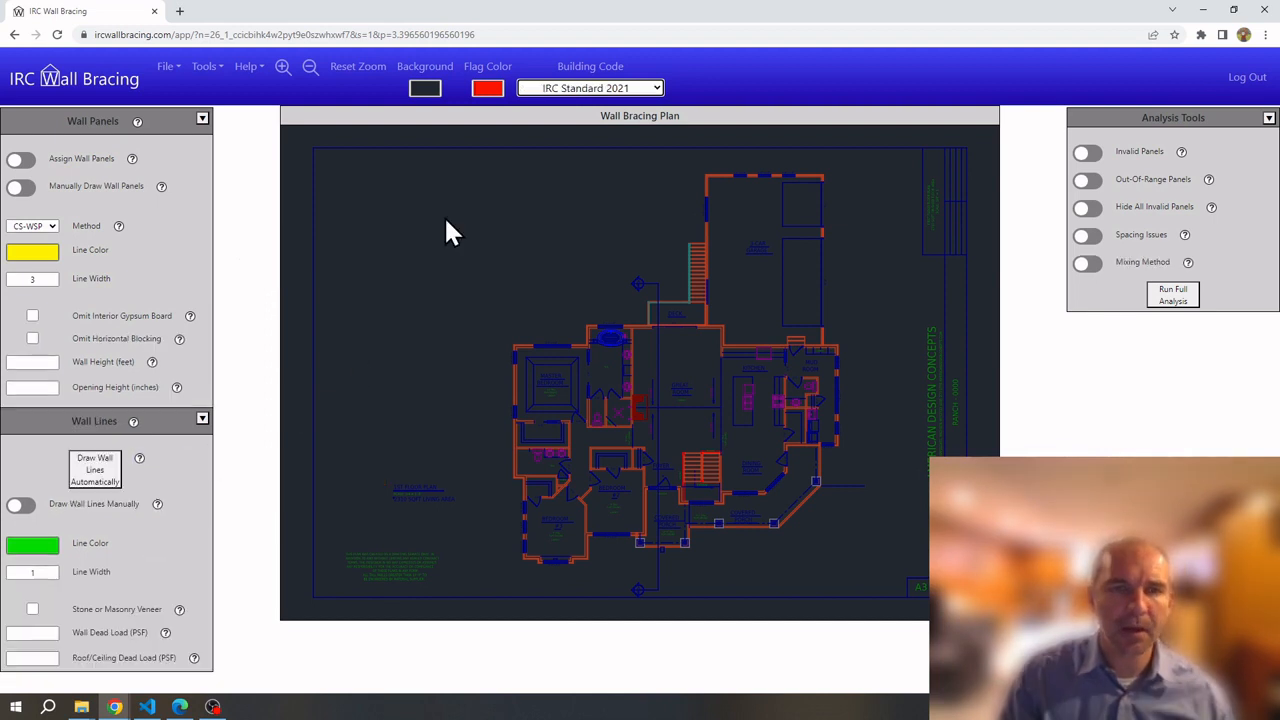
Zoom in and set the plan background colour to pure black
{"action": "left_click", "coordinate": [283, 67]}
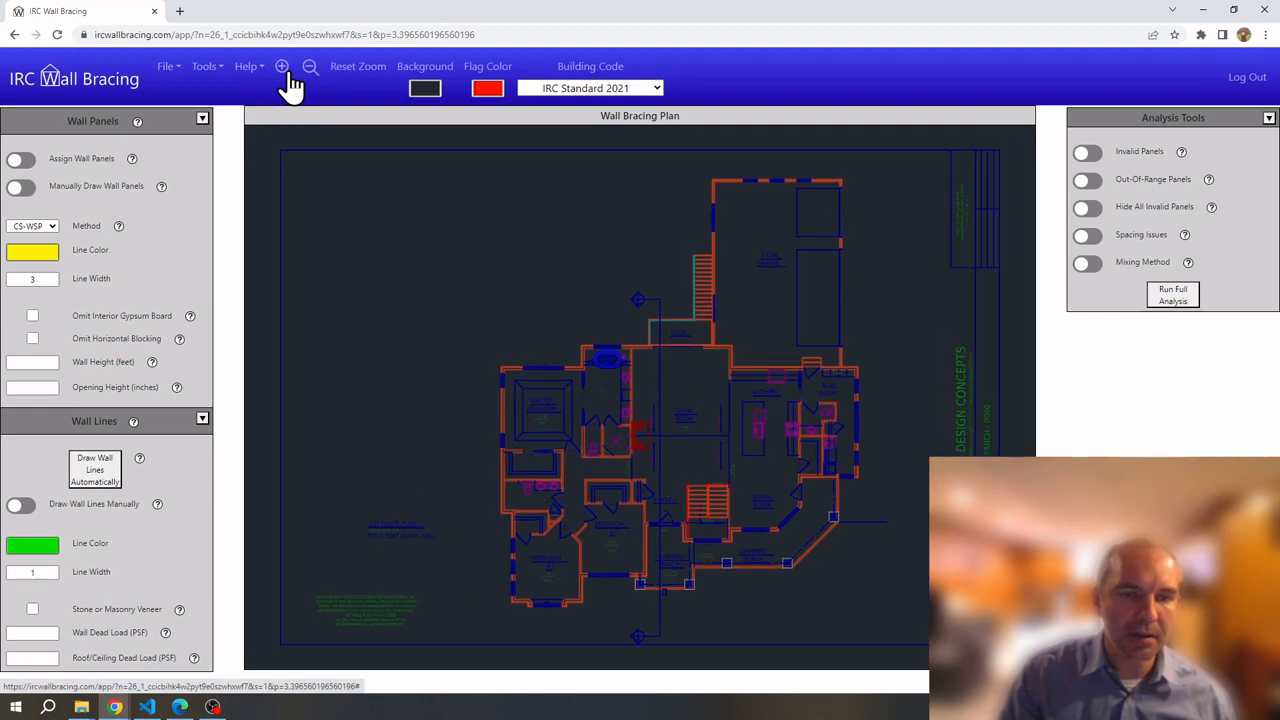
{"action": "left_click", "coordinate": [425, 88]}
{"action": "left_click_drag", "start_coordinate": [458, 172], "coordinate": [400, 215]}
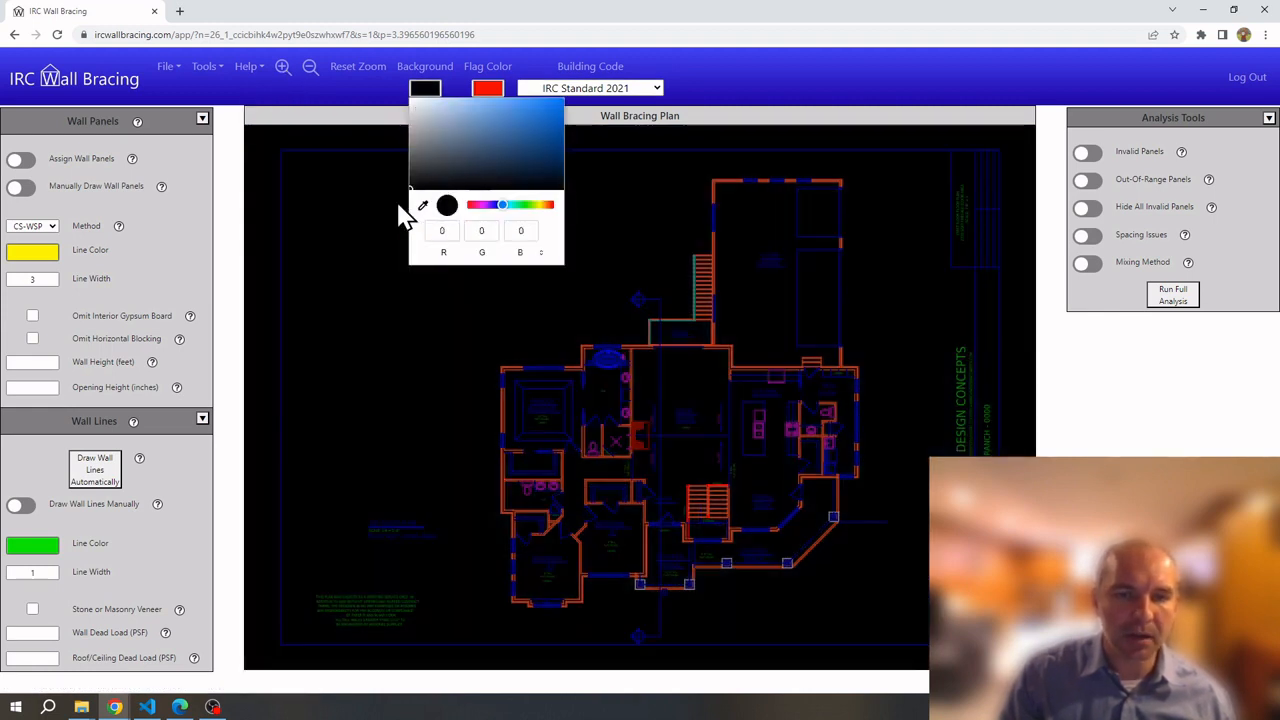
{"action": "left_click", "coordinate": [351, 266]}
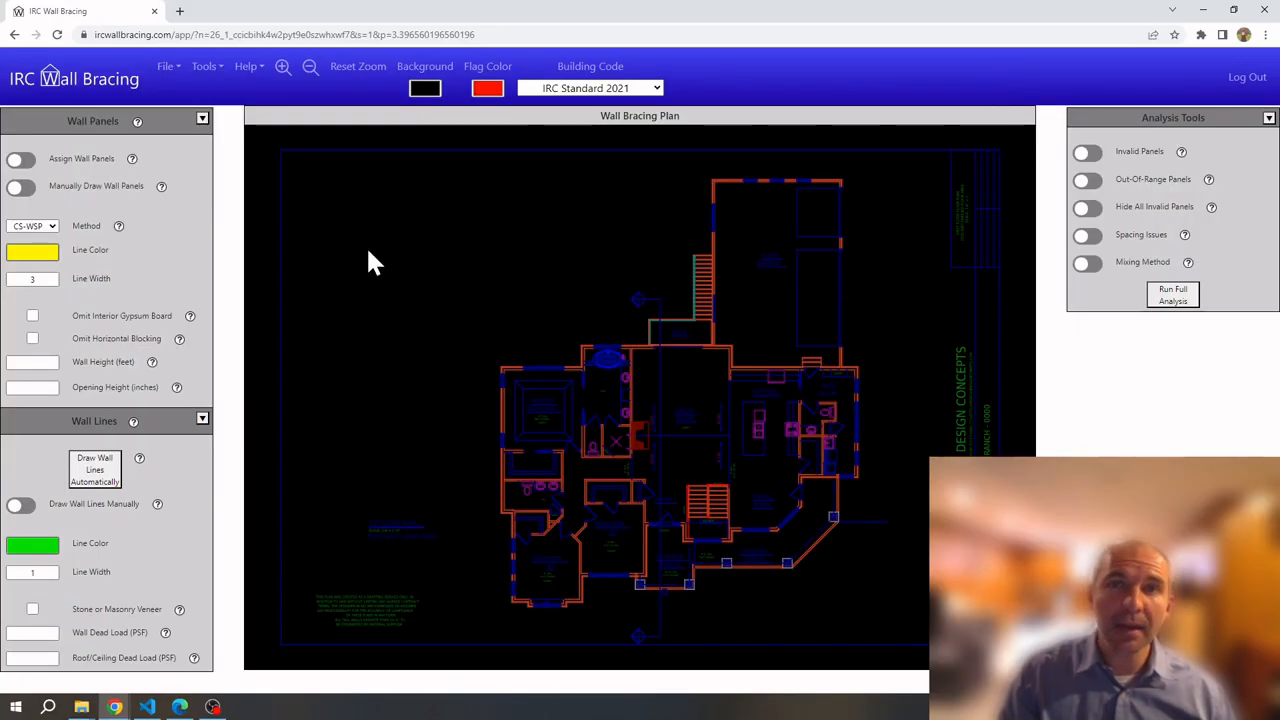
Move the Wall Panels settings panel so it floats over the floor plan
{"action": "left_click_drag", "start_coordinate": [66, 112], "coordinate": [318, 233]}
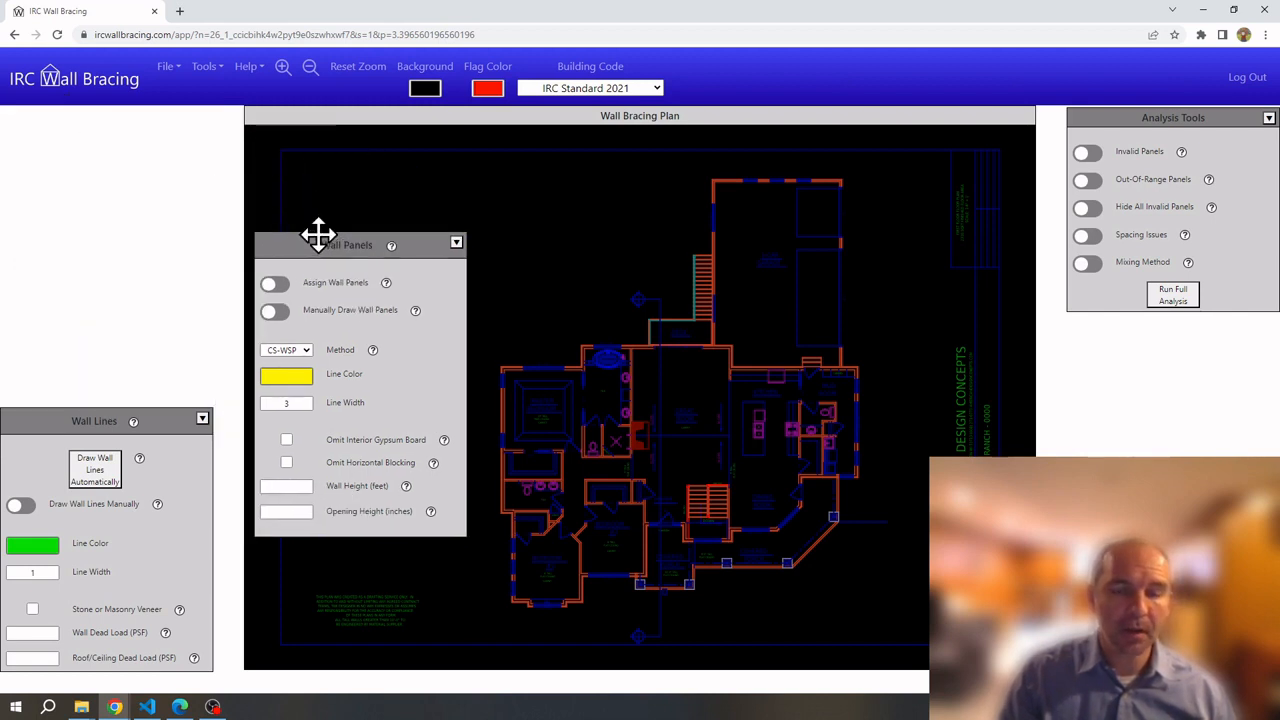
{"action": "scroll", "coordinate": [486, 390], "scroll_direction": "up", "scroll_amount": 10}
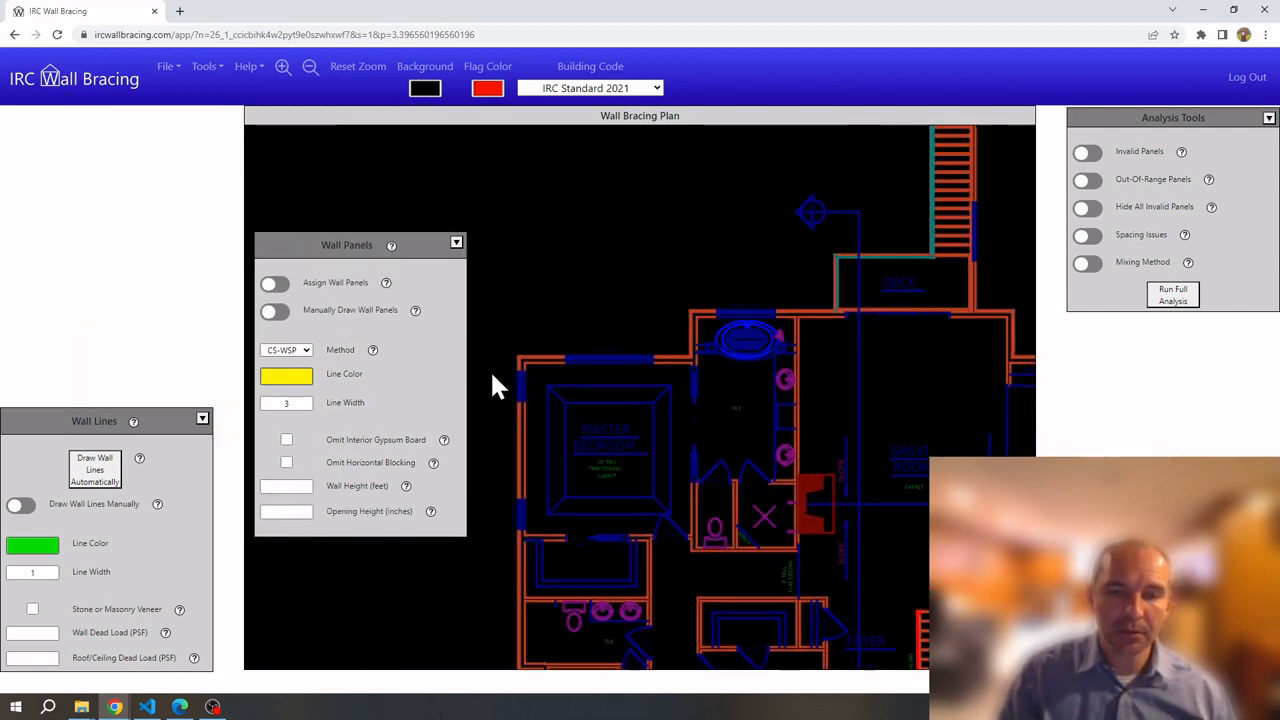
{"action": "scroll", "coordinate": [536, 307], "scroll_direction": "up", "scroll_amount": 2}
{"action": "scroll", "coordinate": [568, 345], "scroll_direction": "down", "scroll_amount": 2}
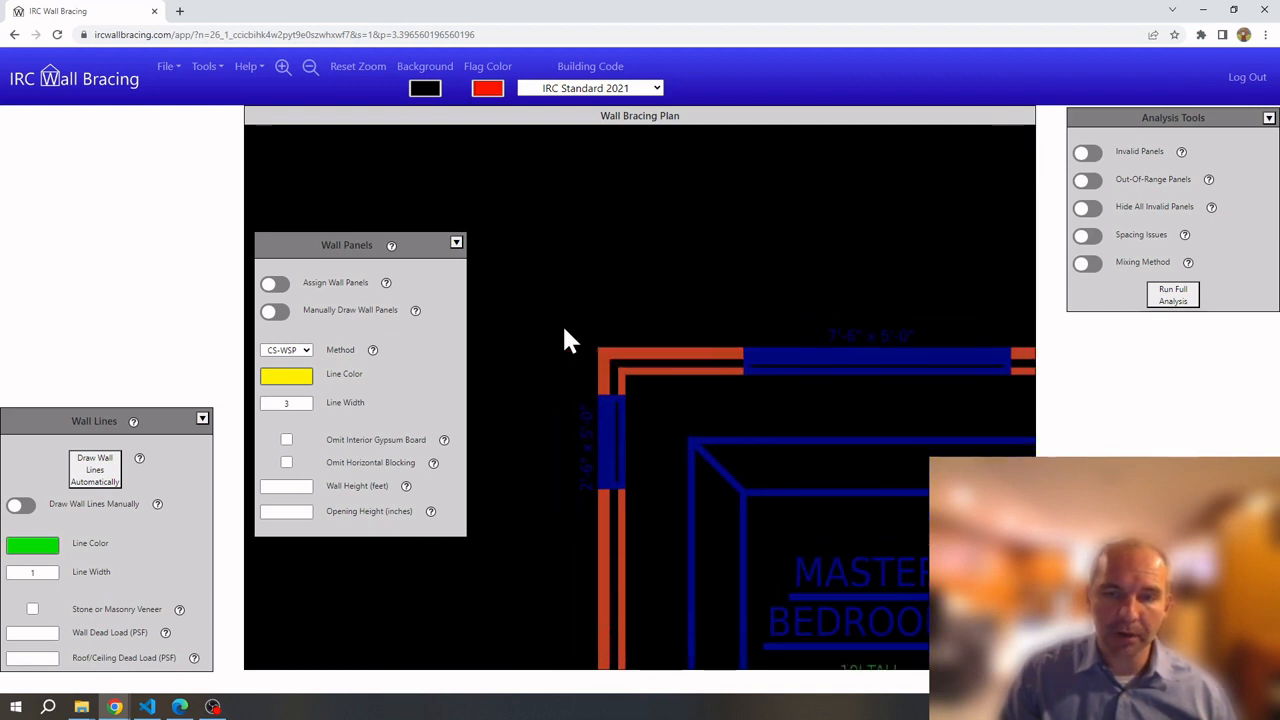
Turn on panel assignment with method CS-WSP, wall height 8 ft and opening height 60 in
{"action": "left_click", "coordinate": [275, 288]}
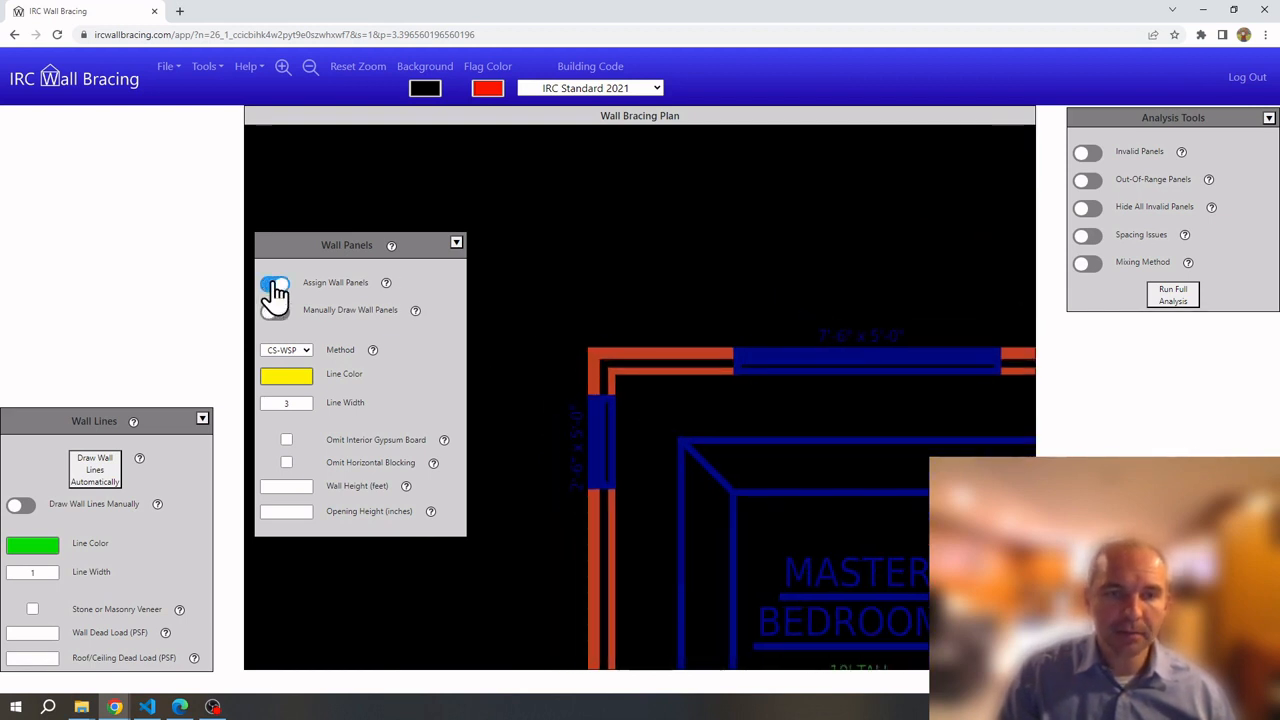
{"action": "left_click", "coordinate": [288, 350]}
{"action": "left_click", "coordinate": [303, 360]}
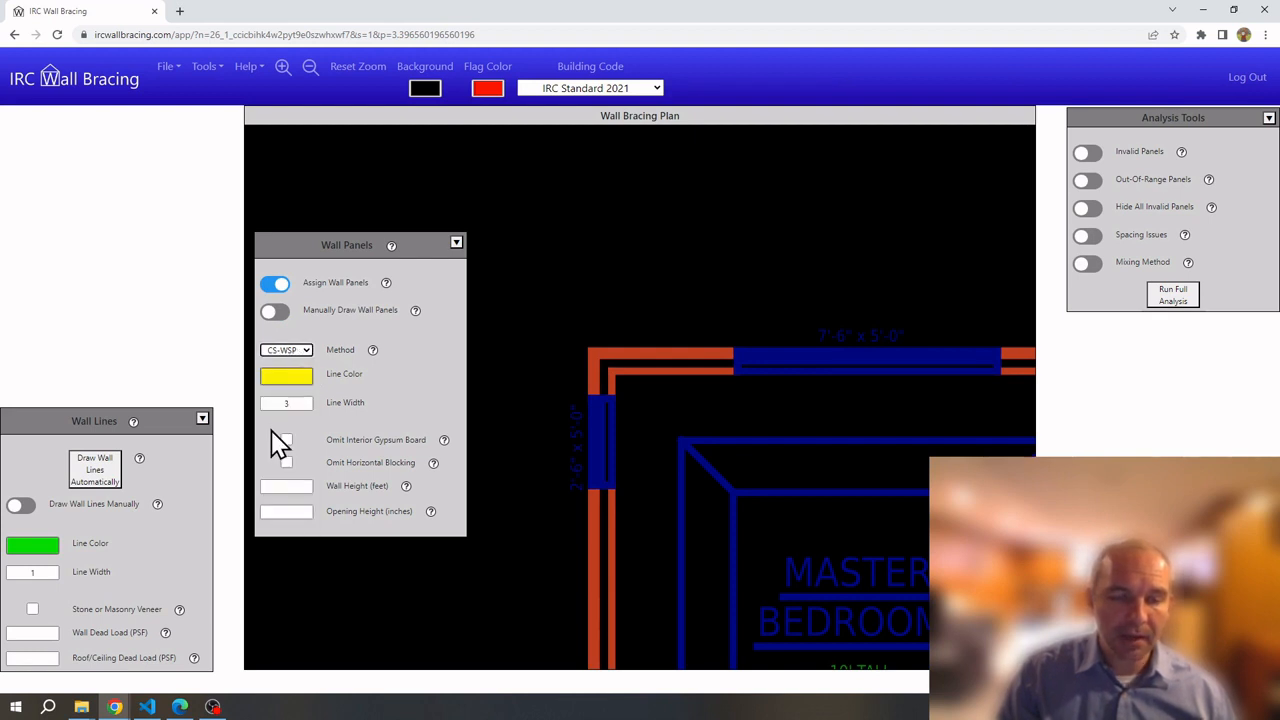
{"action": "left_click", "coordinate": [290, 486]}
{"action": "type", "text": "8"}
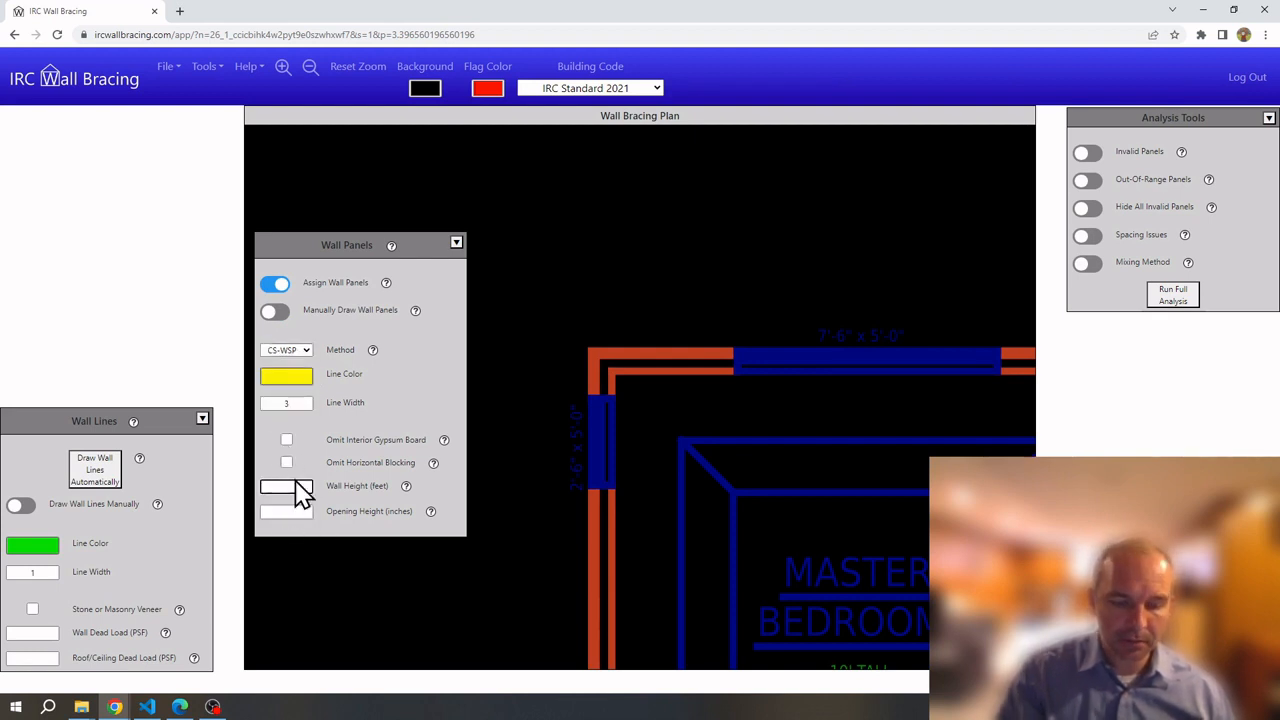
{"action": "left_click", "coordinate": [295, 511]}
{"action": "type", "text": "60"}
{"action": "left_click", "coordinate": [591, 358]}
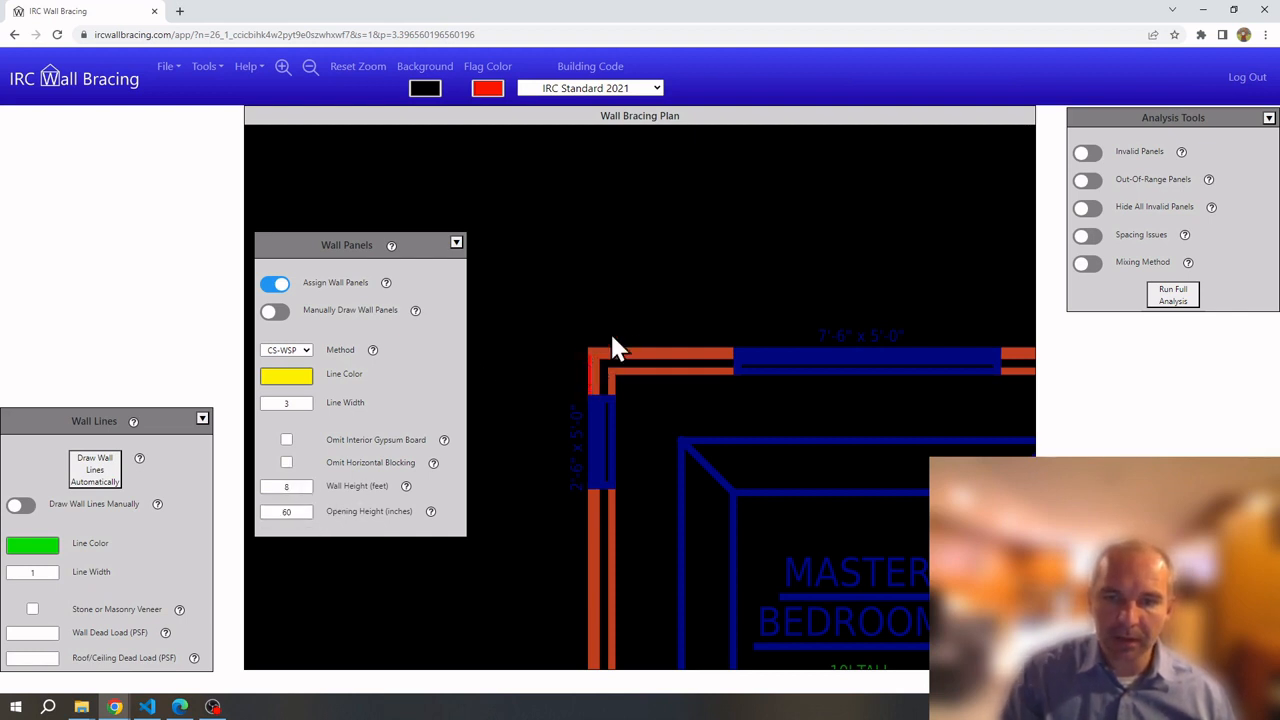
Assign CS-WSP panels along the top wall, check the left panel, then enable manual drawing
{"action": "left_click", "coordinate": [592, 364]}
{"action": "left_click", "coordinate": [630, 356]}
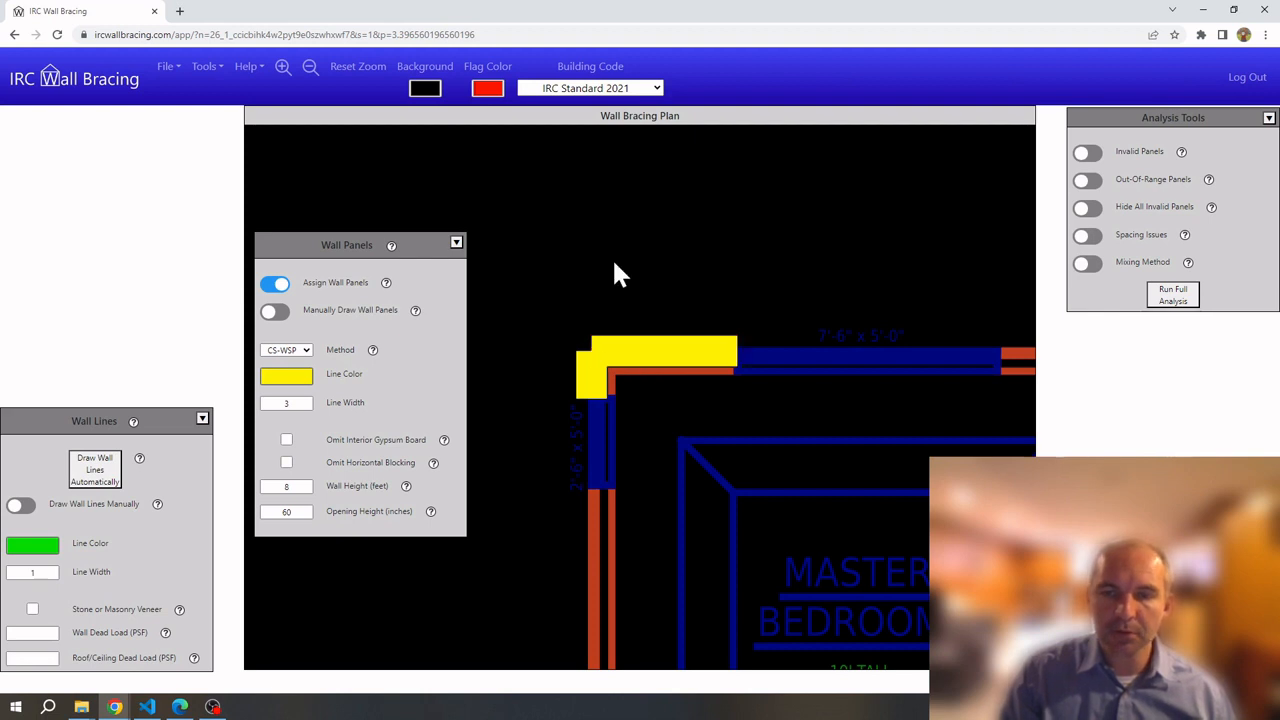
{"action": "left_click", "coordinate": [653, 352]}
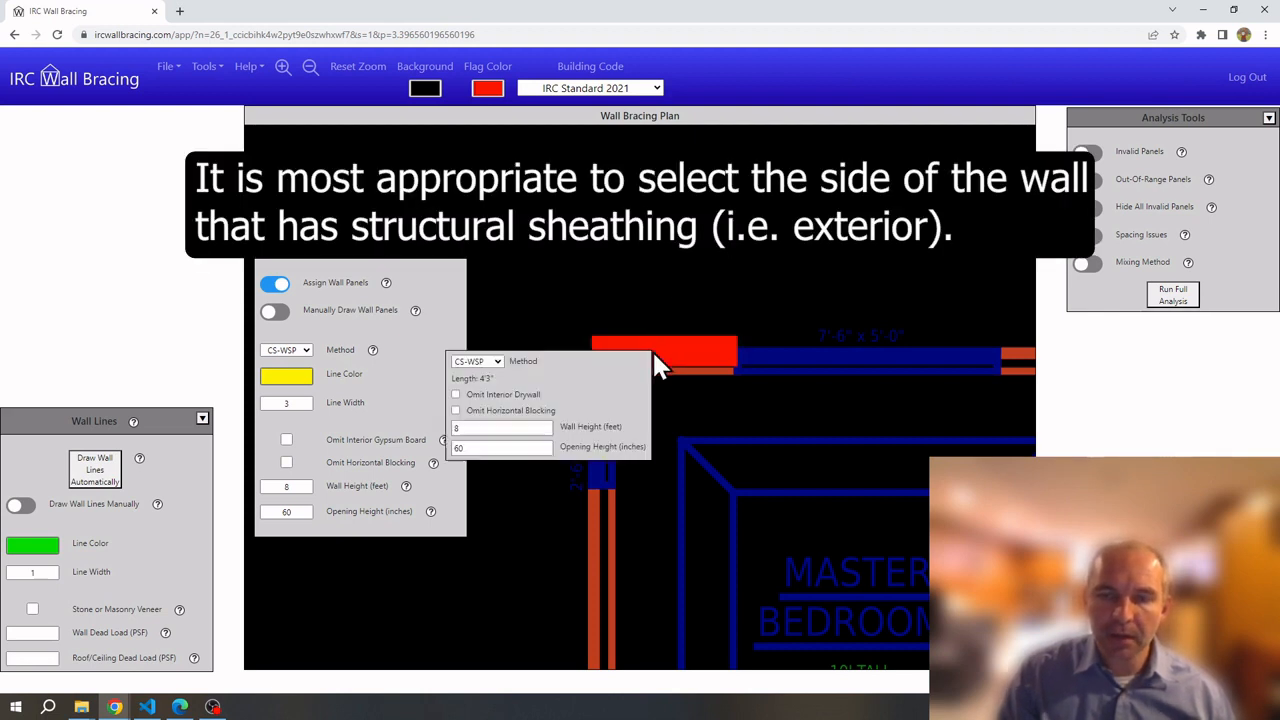
{"action": "left_click", "coordinate": [492, 363]}
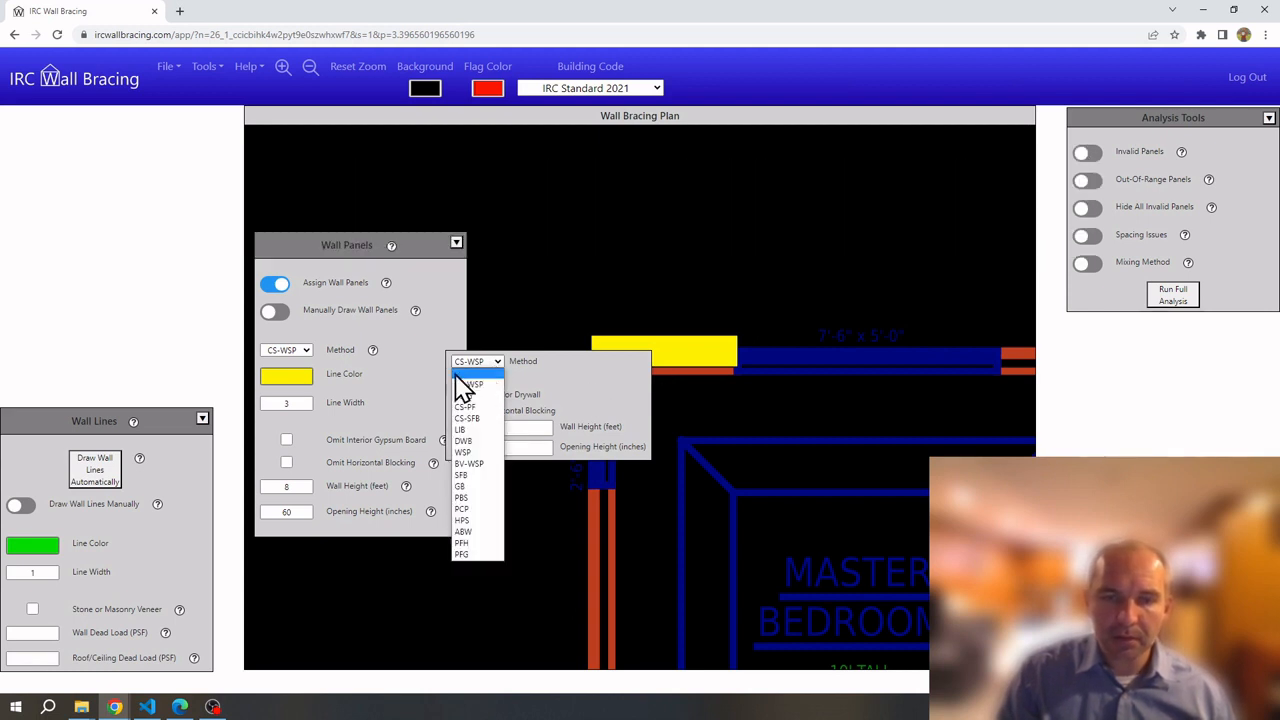
{"action": "left_click", "coordinate": [588, 398]}
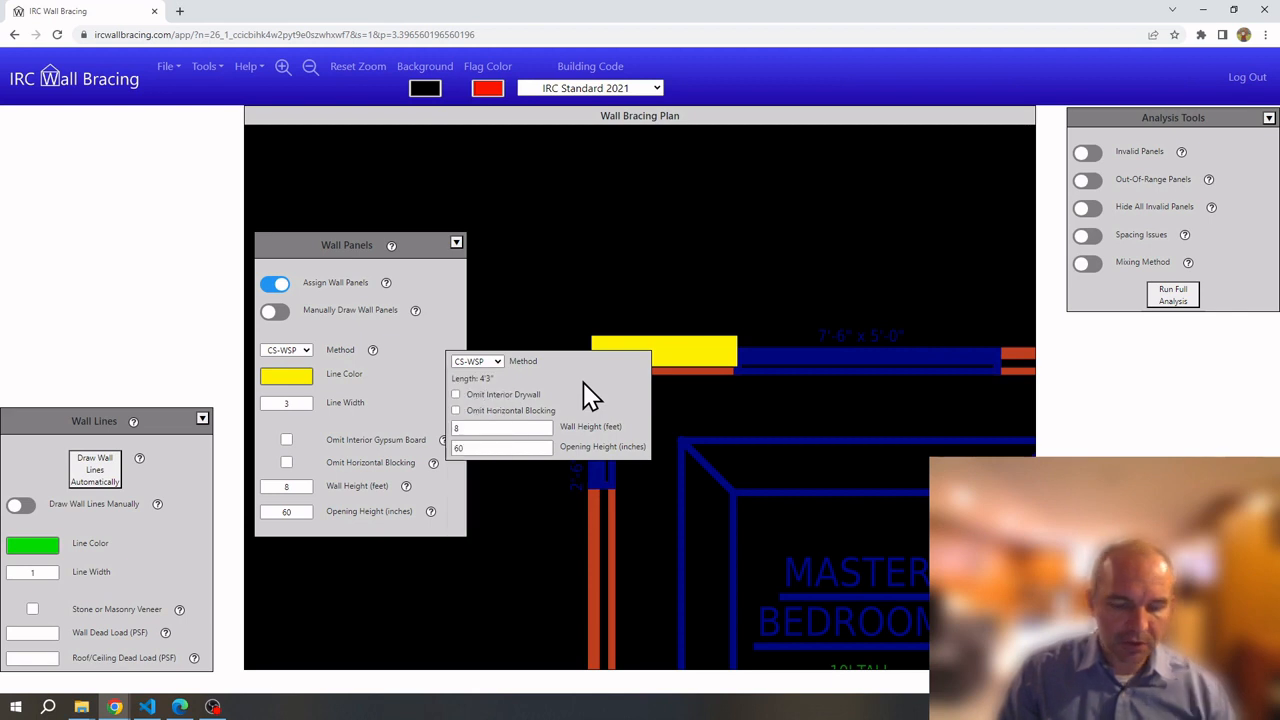
{"action": "left_click", "coordinate": [650, 258]}
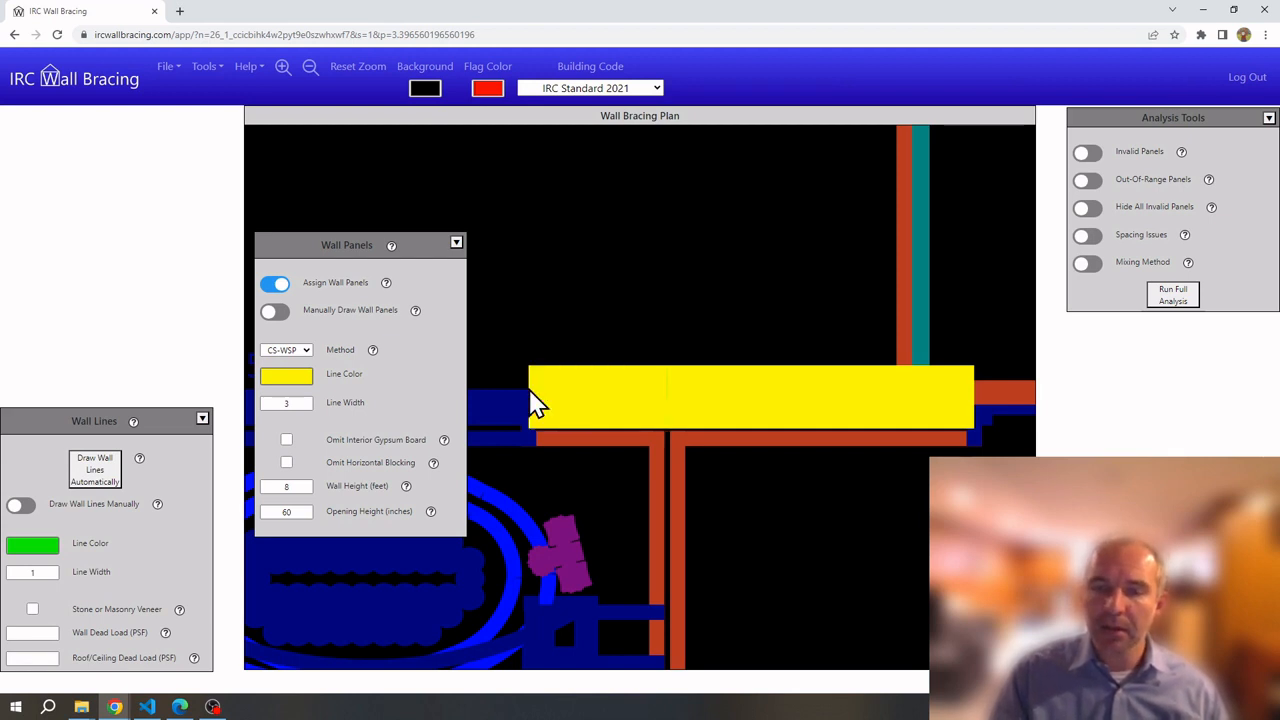
{"action": "left_click", "coordinate": [648, 400]}
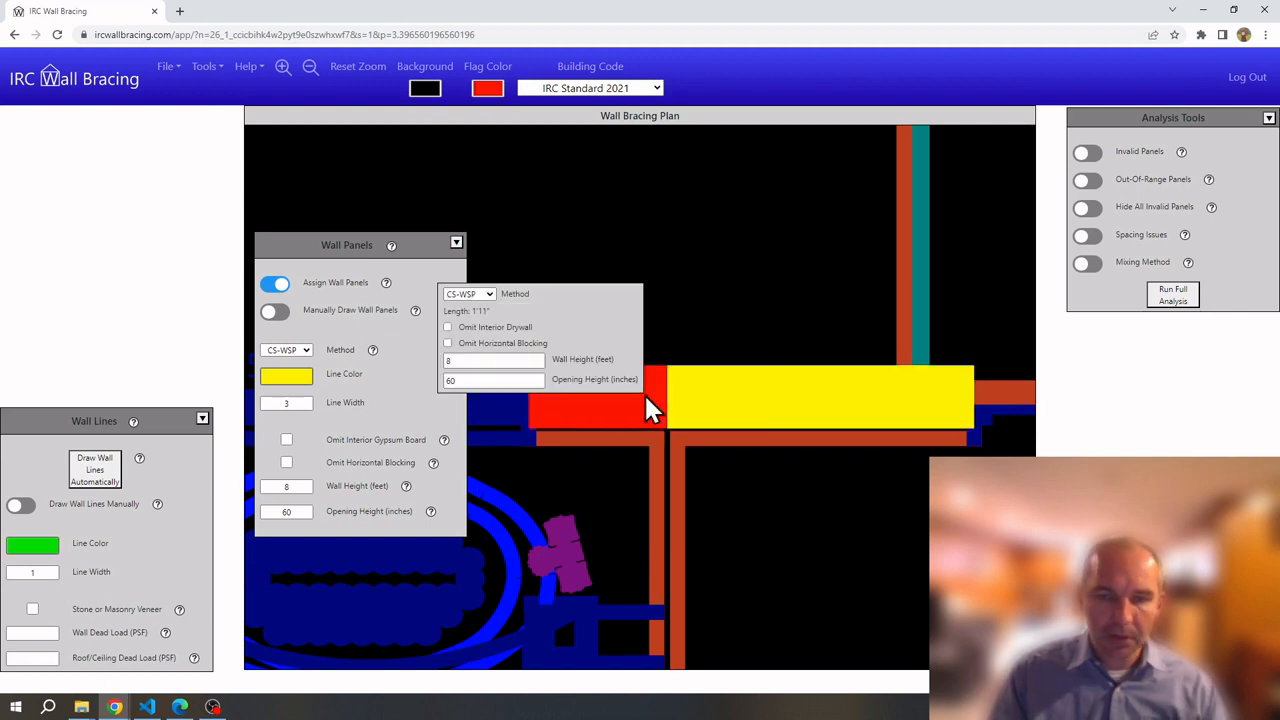
{"action": "left_click", "coordinate": [274, 312]}
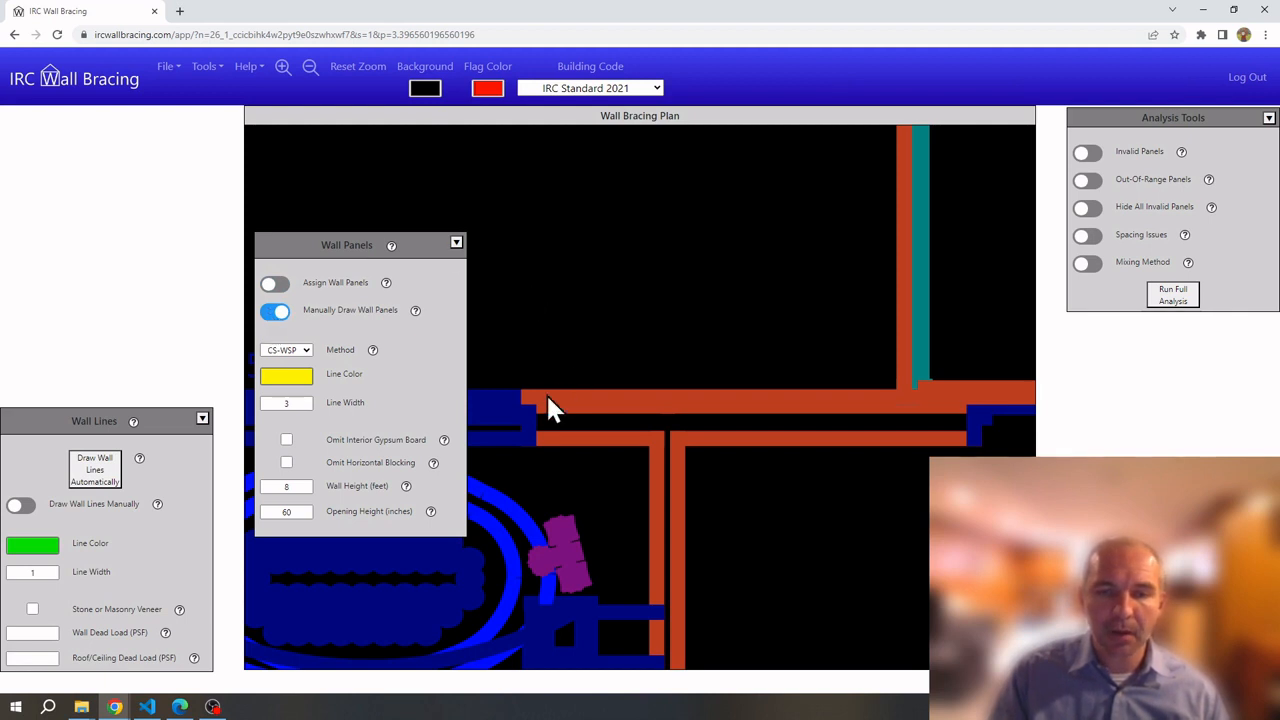
Draw a panel along the top wall, nudge it into place, and set its length to 5 feet
{"action": "left_click_drag", "start_coordinate": [536, 404], "coordinate": [963, 406]}
{"action": "mouse_move", "coordinate": [684, 405]}
{"action": "left_mouse_down"}
{"action": "mouse_move", "coordinate": [720, 349]}
{"action": "mouse_move", "coordinate": [677, 400]}
{"action": "mouse_move", "coordinate": [693, 400]}
{"action": "mouse_move", "coordinate": [680, 393]}
{"action": "left_mouse_up"}
{"action": "key", "text": "Up"}
{"action": "key", "text": "Up"}
{"action": "key", "text": "Down"}
{"action": "key", "text": "Down"}
{"action": "key", "text": "Down"}
{"action": "key", "text": "Down"}
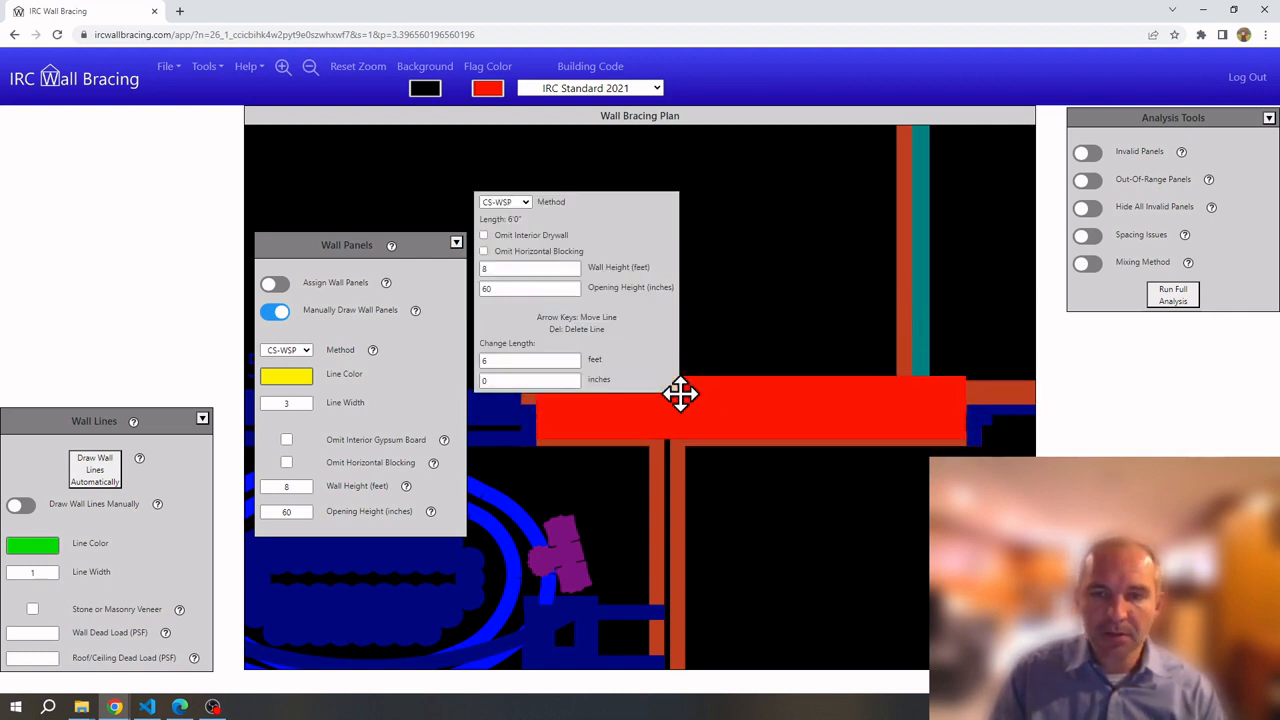
{"action": "double_click", "coordinate": [528, 366]}
{"action": "type", "text": "5"}
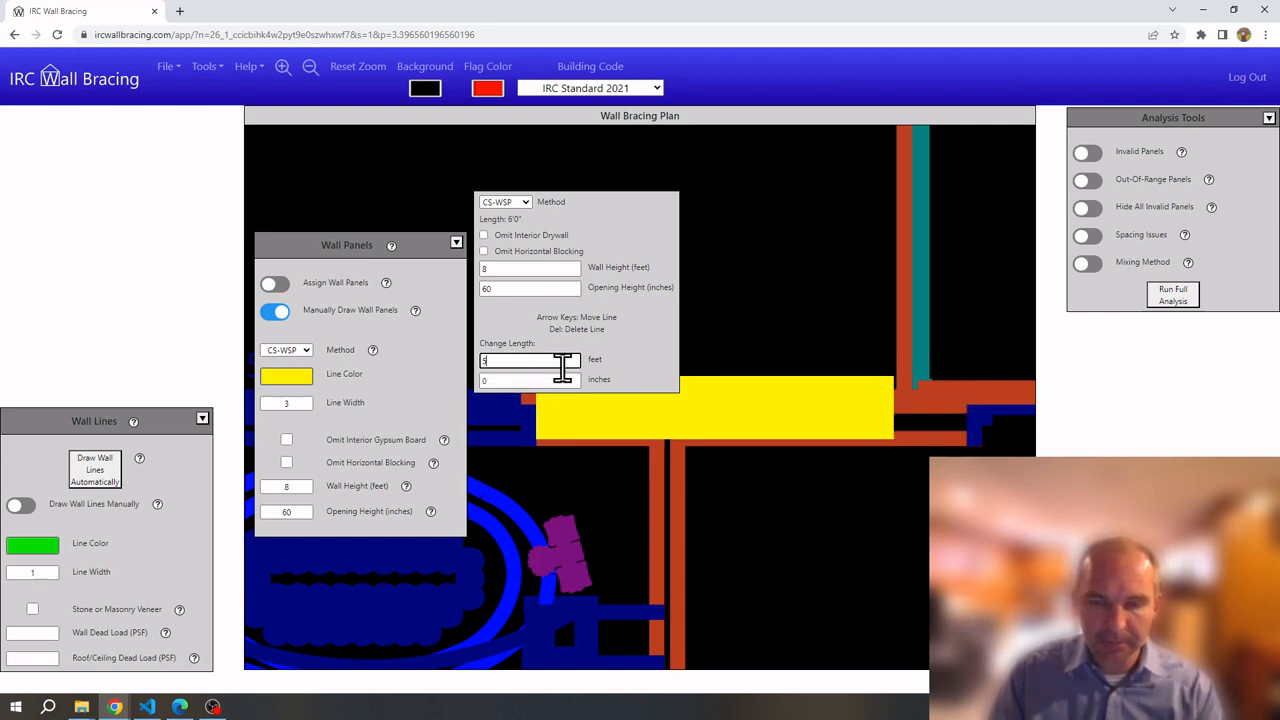
{"action": "left_click", "coordinate": [727, 347]}
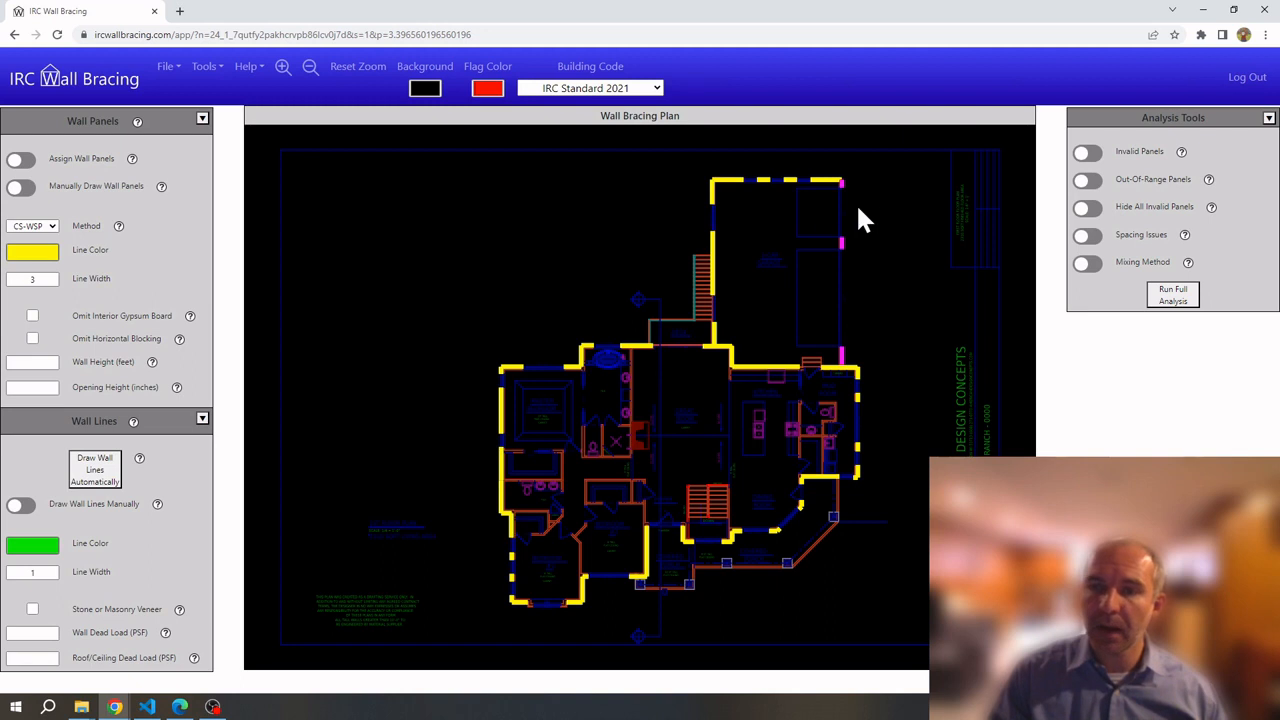
Hide the Wall Panels panel from the Tools menu and place the Wall Lines panel beside the plan
{"action": "left_click", "coordinate": [205, 68]}
{"action": "left_click", "coordinate": [236, 124]}
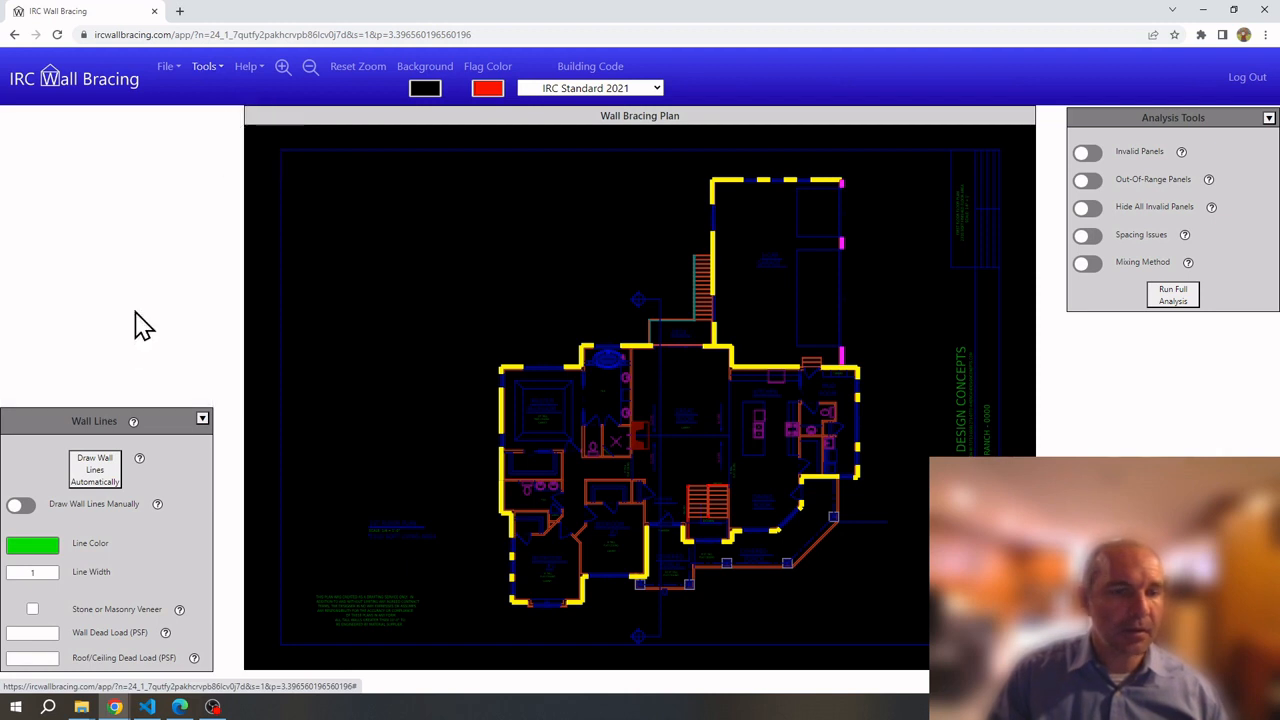
{"action": "left_click_drag", "start_coordinate": [83, 423], "coordinate": [338, 231]}
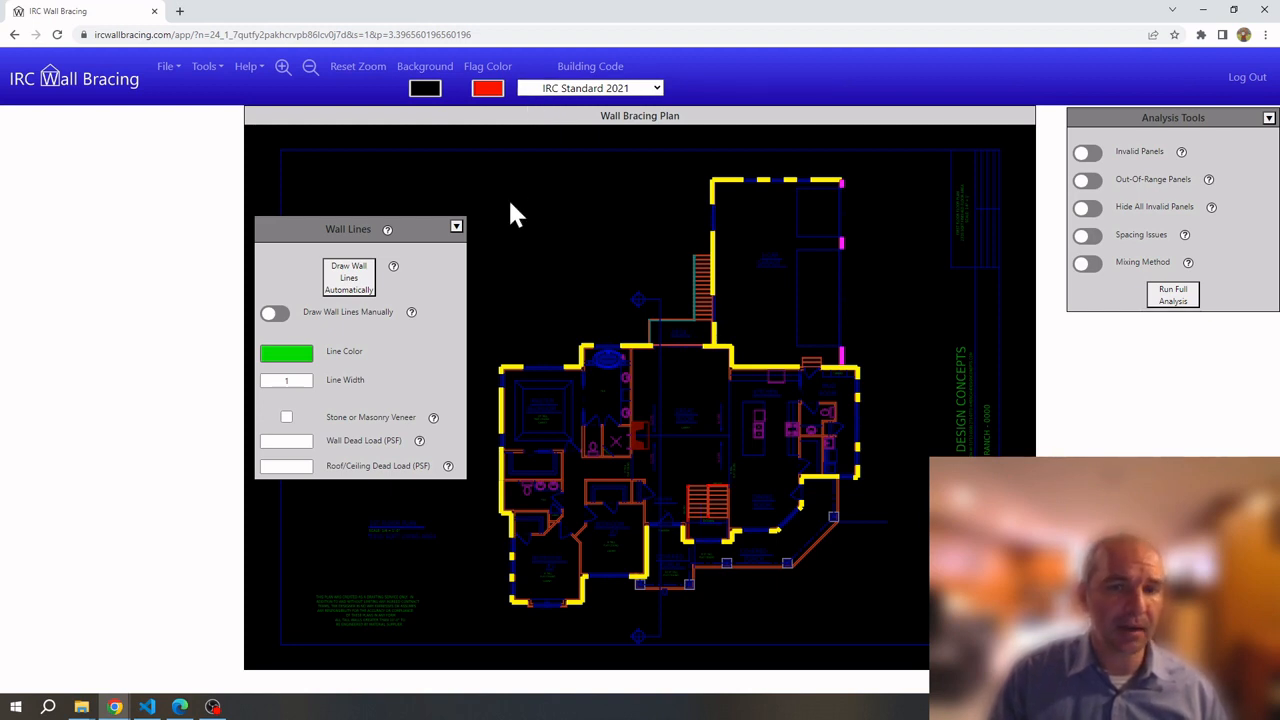
Draw wall lines automatically and inspect a vertical wall line's properties
{"action": "left_click", "coordinate": [369, 280]}
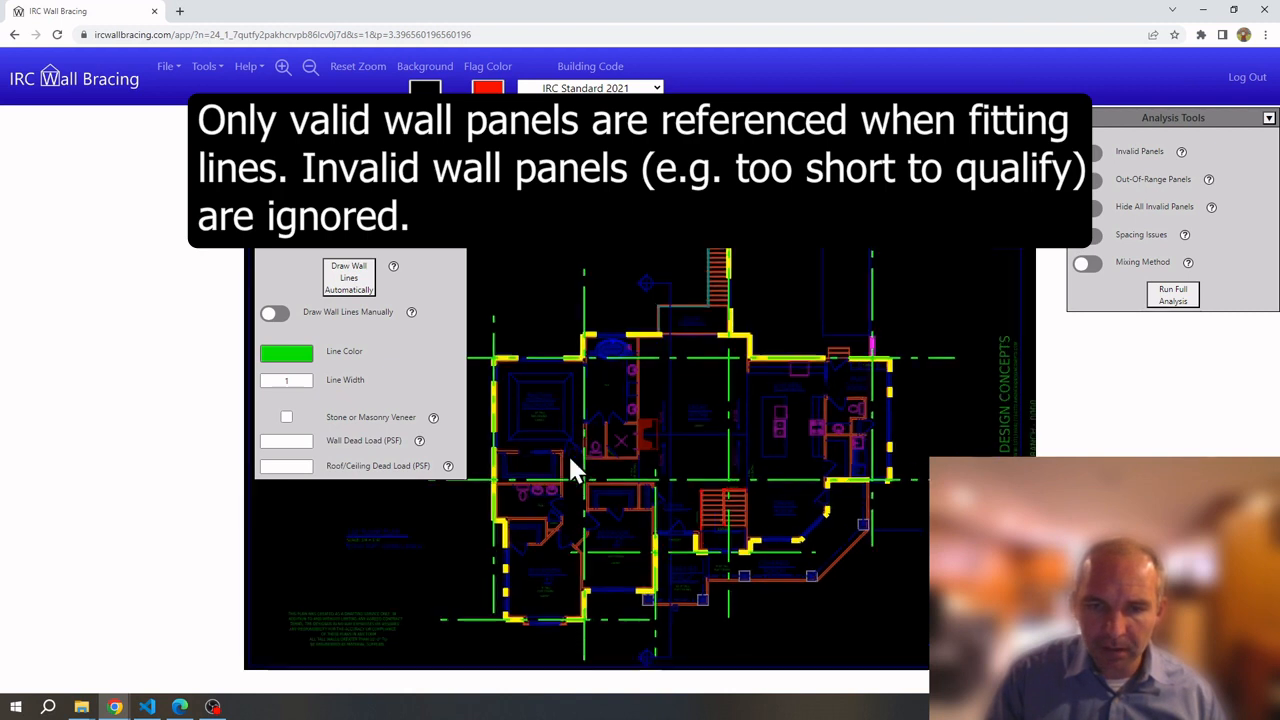
{"action": "scroll", "coordinate": [594, 490], "scroll_direction": "up", "scroll_amount": 5}
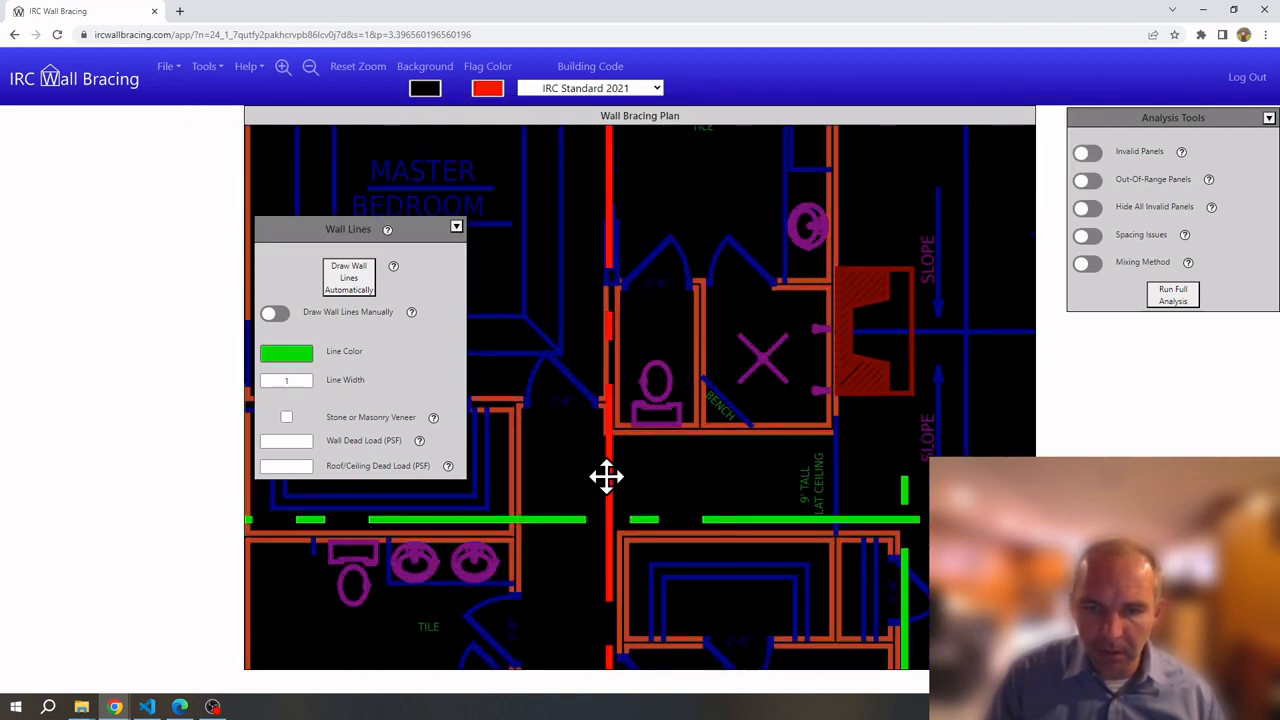
{"action": "left_click", "coordinate": [608, 476]}
{"action": "key", "text": "Escape"}
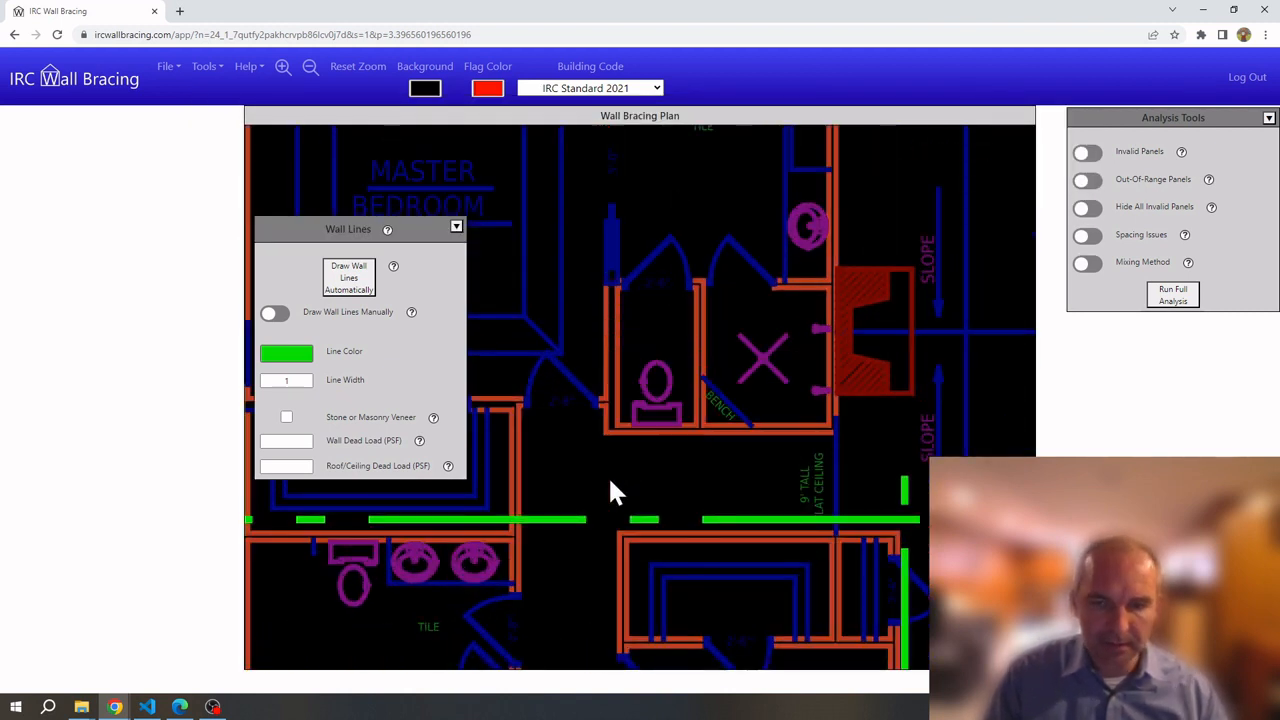
Inspect a horizontal wall line's properties and review the generated lines across the plan
{"action": "scroll", "coordinate": [586, 457], "scroll_direction": "down", "scroll_amount": 3}
{"action": "scroll", "coordinate": [560, 458], "scroll_direction": "down", "scroll_amount": 3}
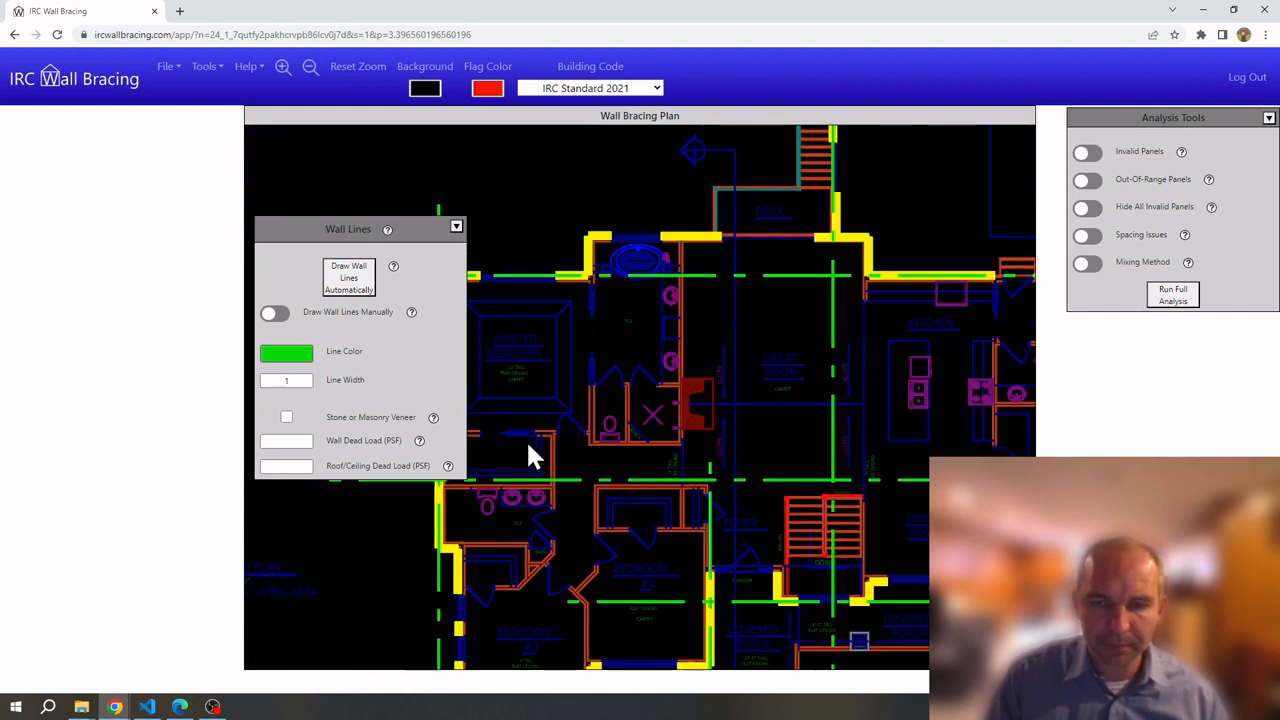
{"action": "scroll", "coordinate": [790, 475], "scroll_direction": "up", "scroll_amount": 5}
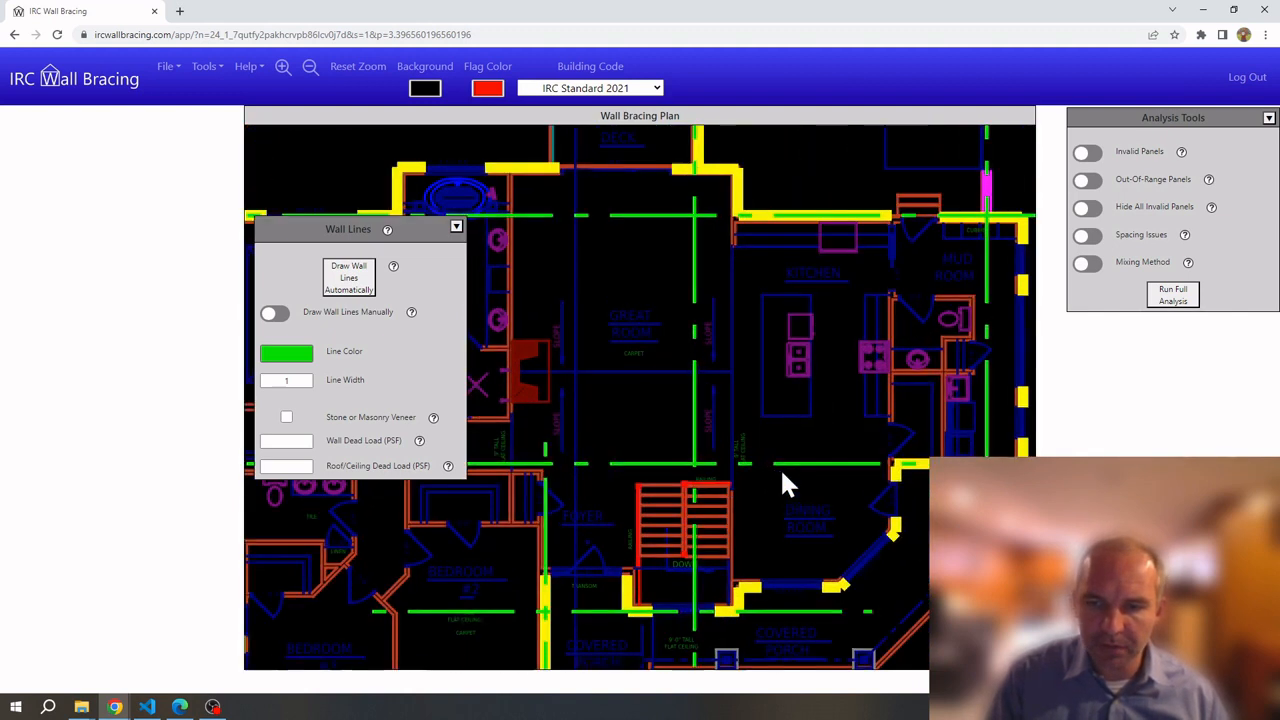
{"action": "left_click", "coordinate": [794, 461]}
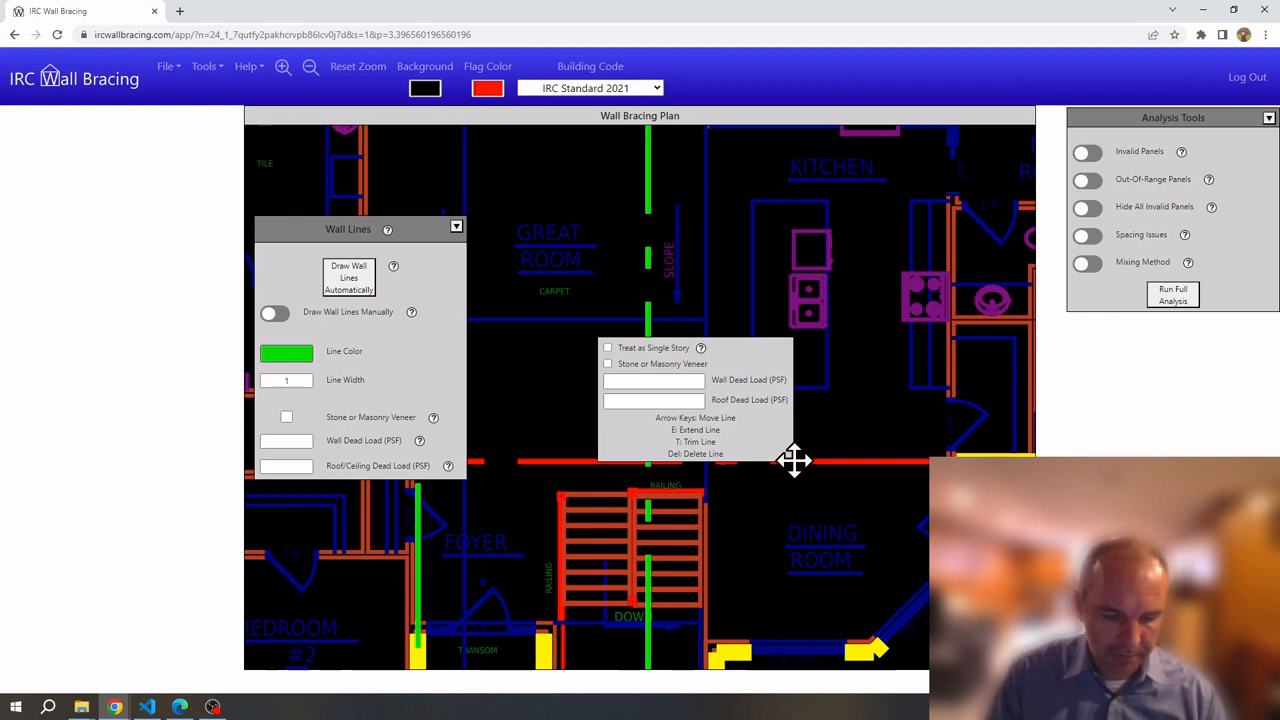
{"action": "key", "text": "Escape"}
{"action": "scroll", "coordinate": [682, 430], "scroll_direction": "down", "scroll_amount": 3}
{"action": "scroll", "coordinate": [680, 440], "scroll_direction": "down", "scroll_amount": 2}
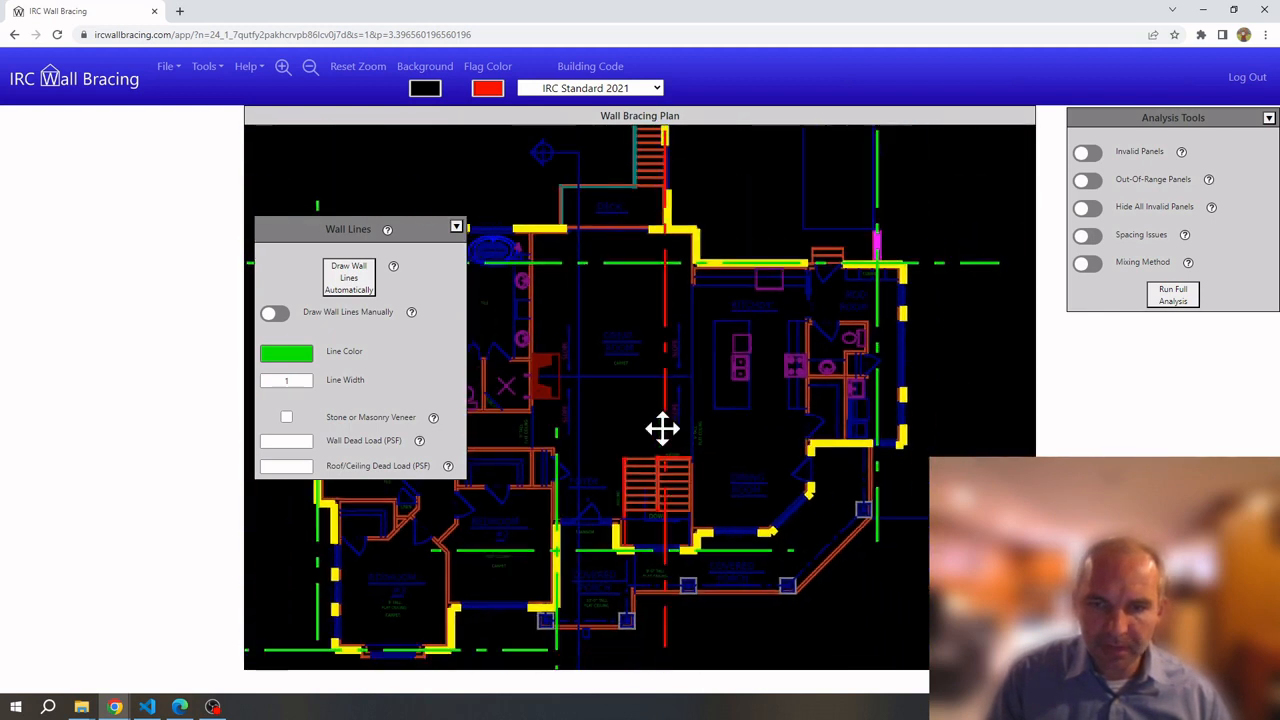
{"action": "scroll", "coordinate": [676, 353], "scroll_direction": "down", "scroll_amount": 2}
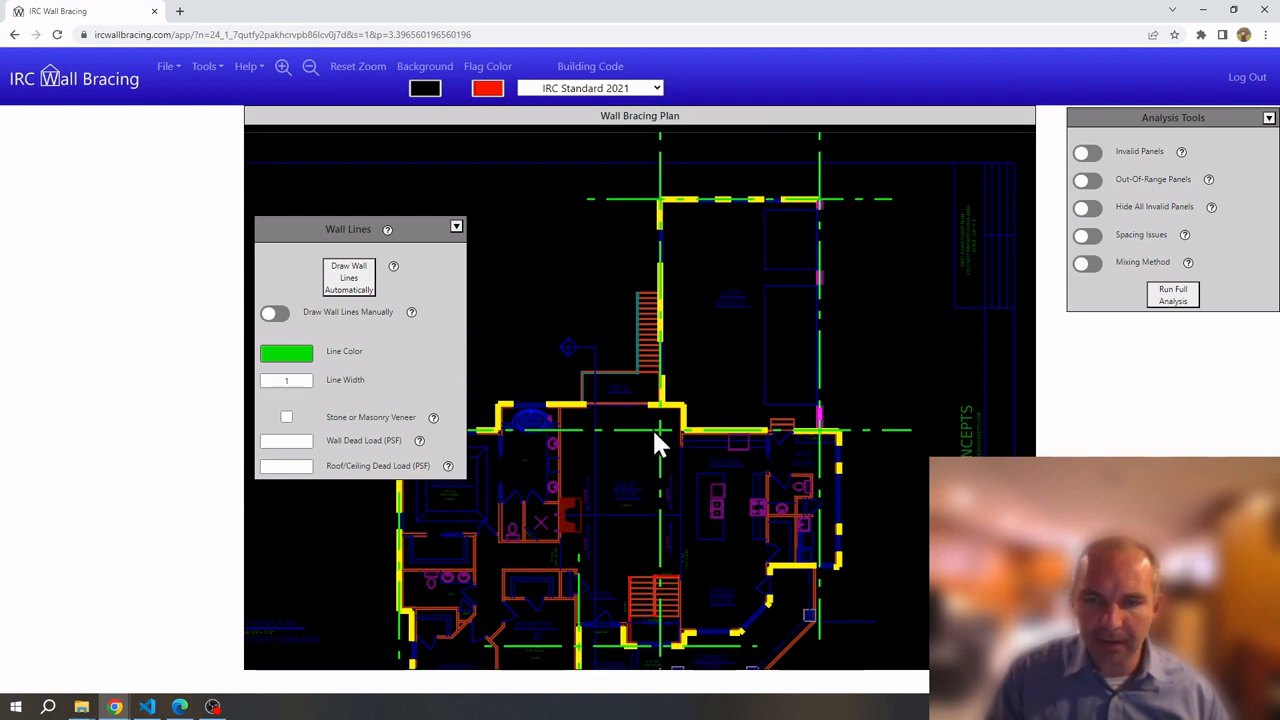
{"action": "scroll", "coordinate": [658, 435], "scroll_direction": "up", "scroll_amount": 4}
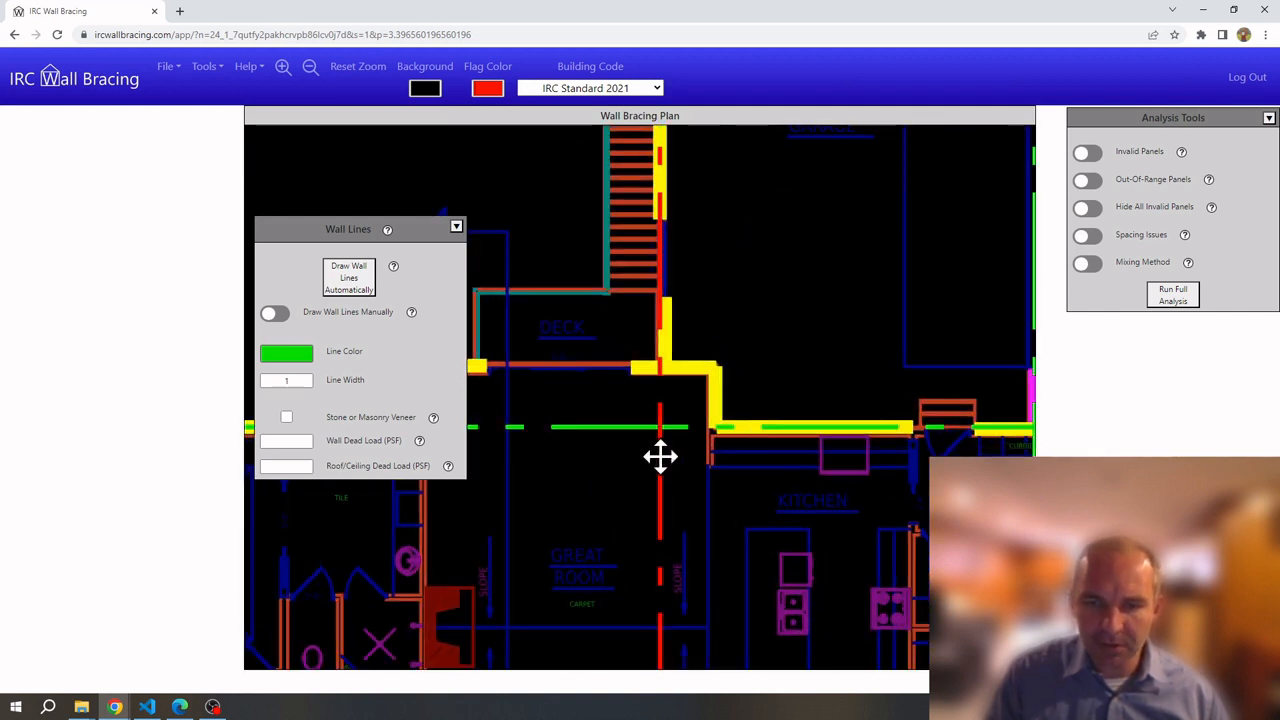
Trim the vertical wall line through the Great Room twice with T, then deselect it
{"action": "left_click", "coordinate": [660, 456]}
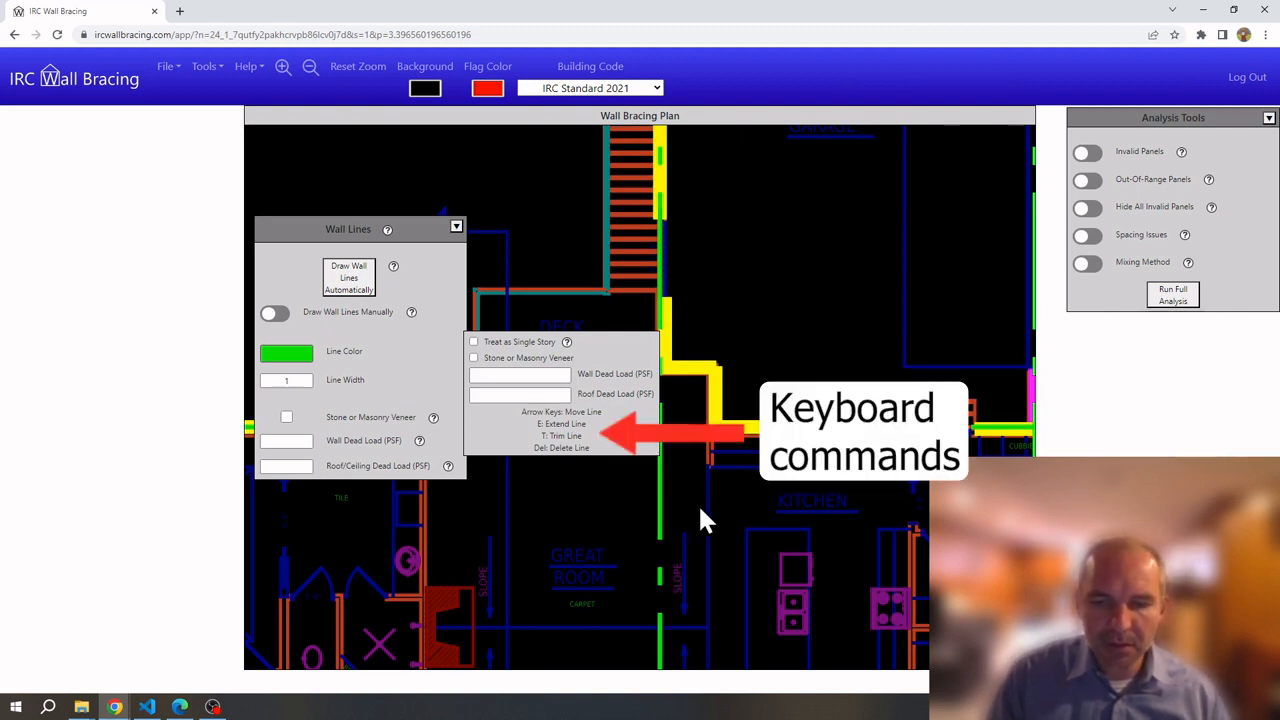
{"action": "key", "text": "t"}
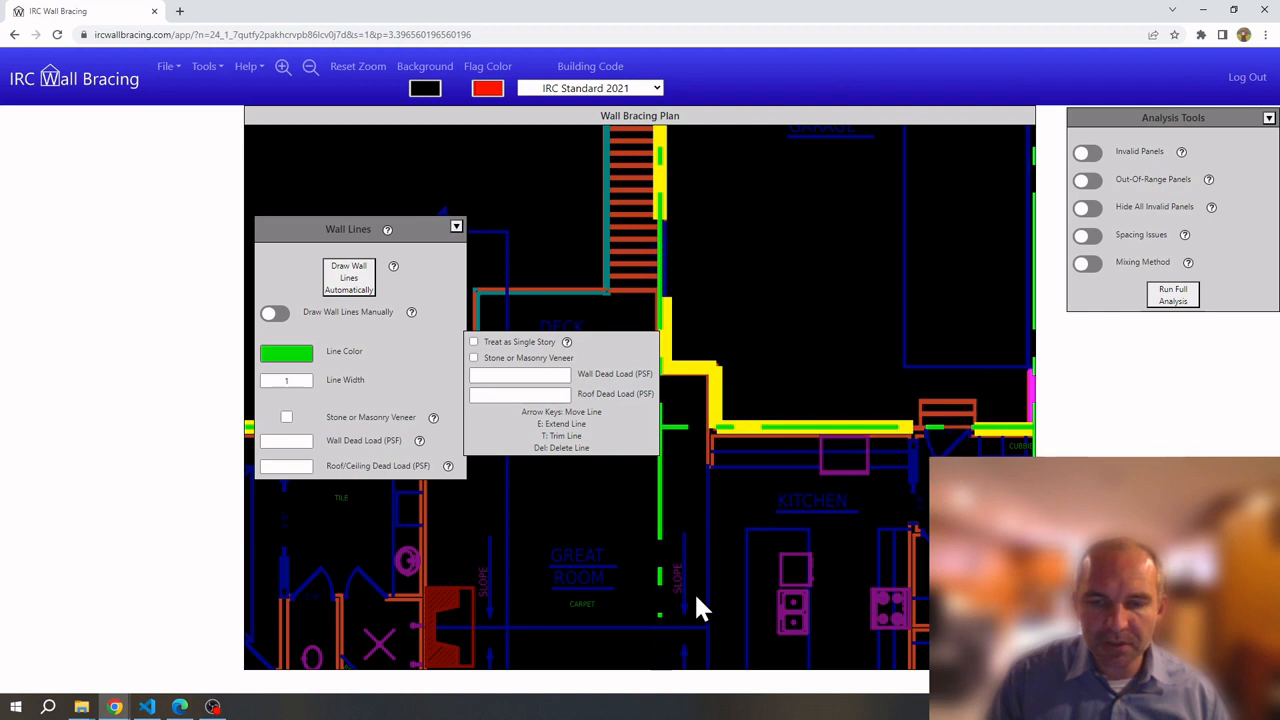
{"action": "key", "text": "t"}
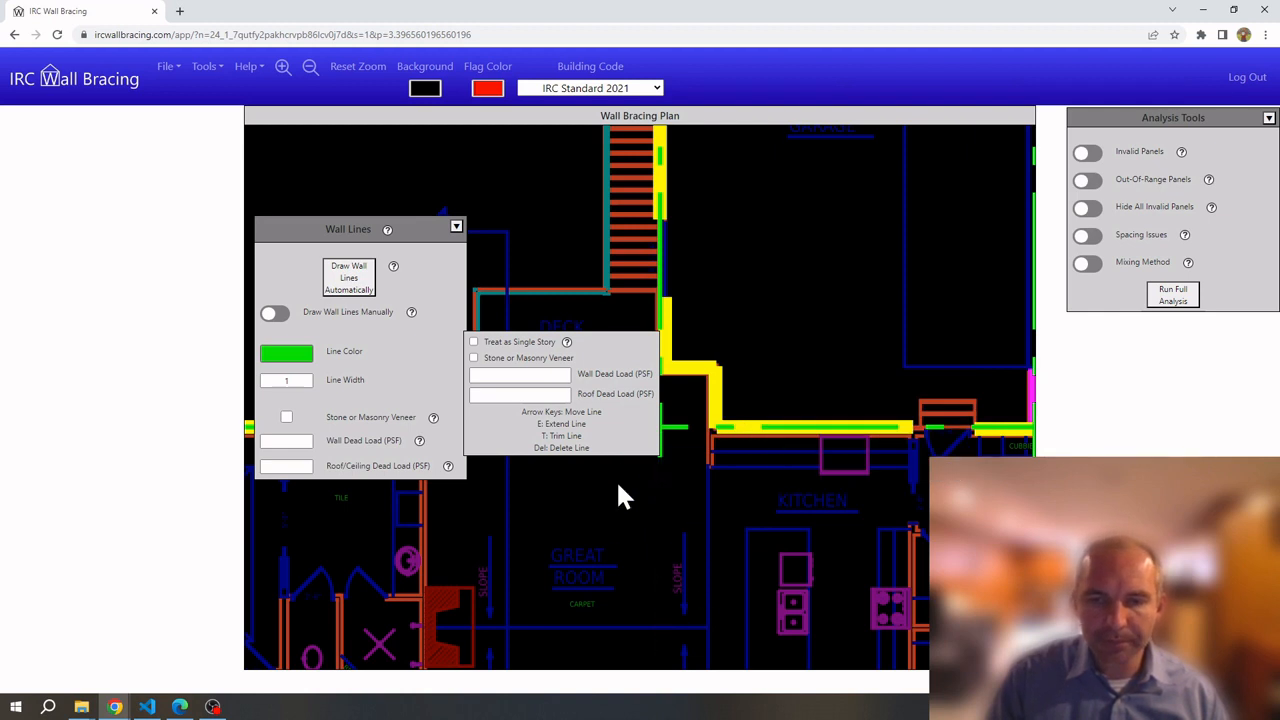
{"action": "left_click", "coordinate": [618, 479]}
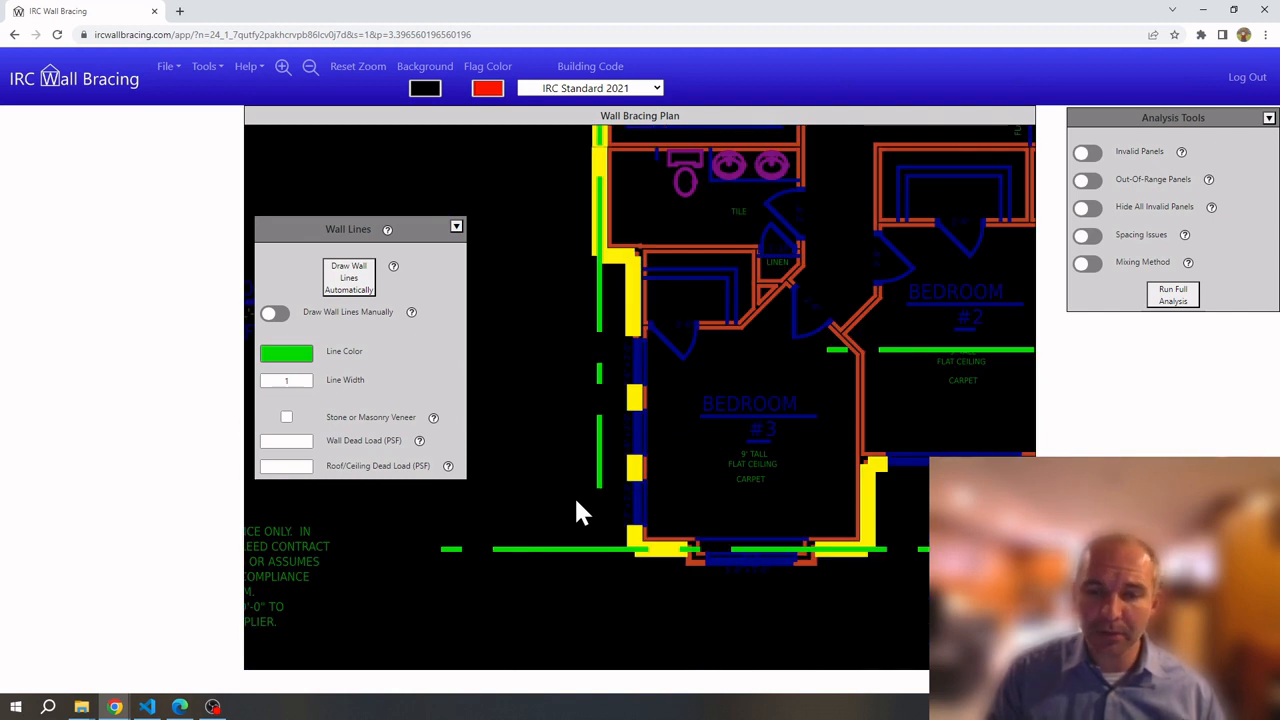
Extend the vertical wall line beside Bedroom #3 with E to the horizontal line below
{"action": "left_click", "coordinate": [599, 549]}
{"action": "left_click", "coordinate": [599, 549]}
{"action": "left_click", "coordinate": [599, 478]}
{"action": "left_click", "coordinate": [598, 478]}
{"action": "key", "text": "e"}
{"action": "key", "text": "e"}
{"action": "key", "text": "e"}
{"action": "key", "text": "e"}
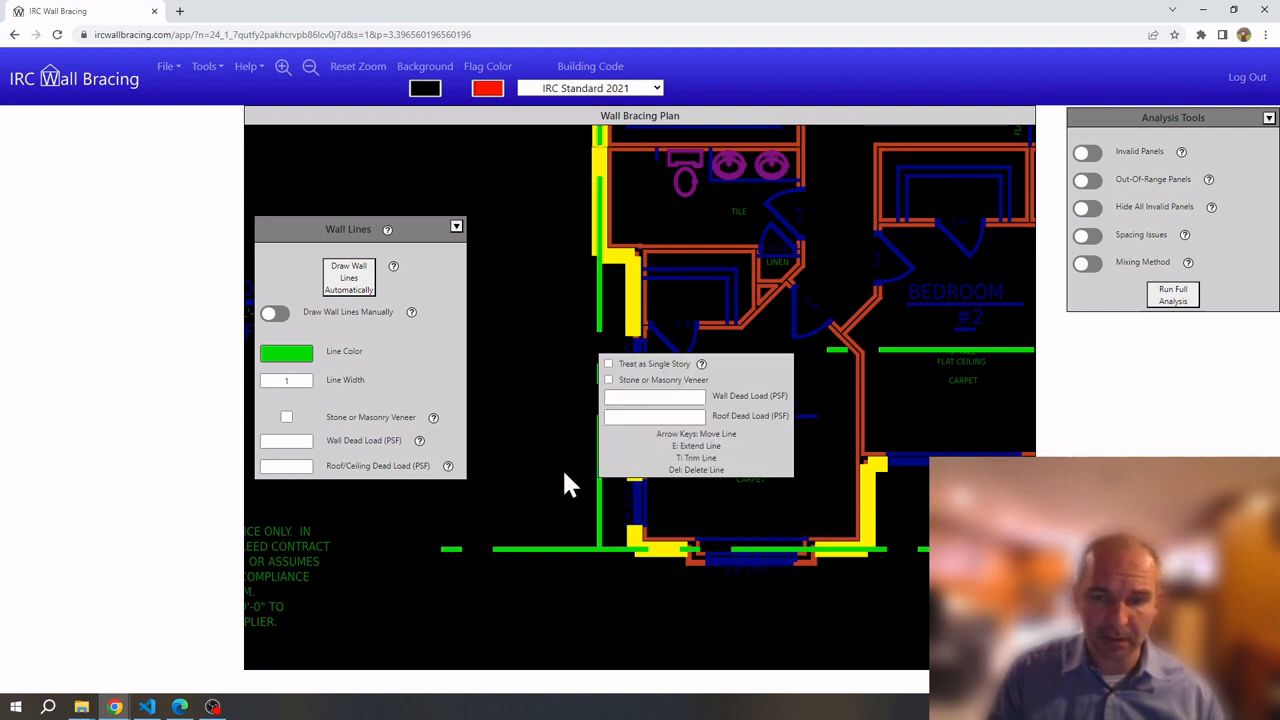
{"action": "left_click", "coordinate": [558, 483]}
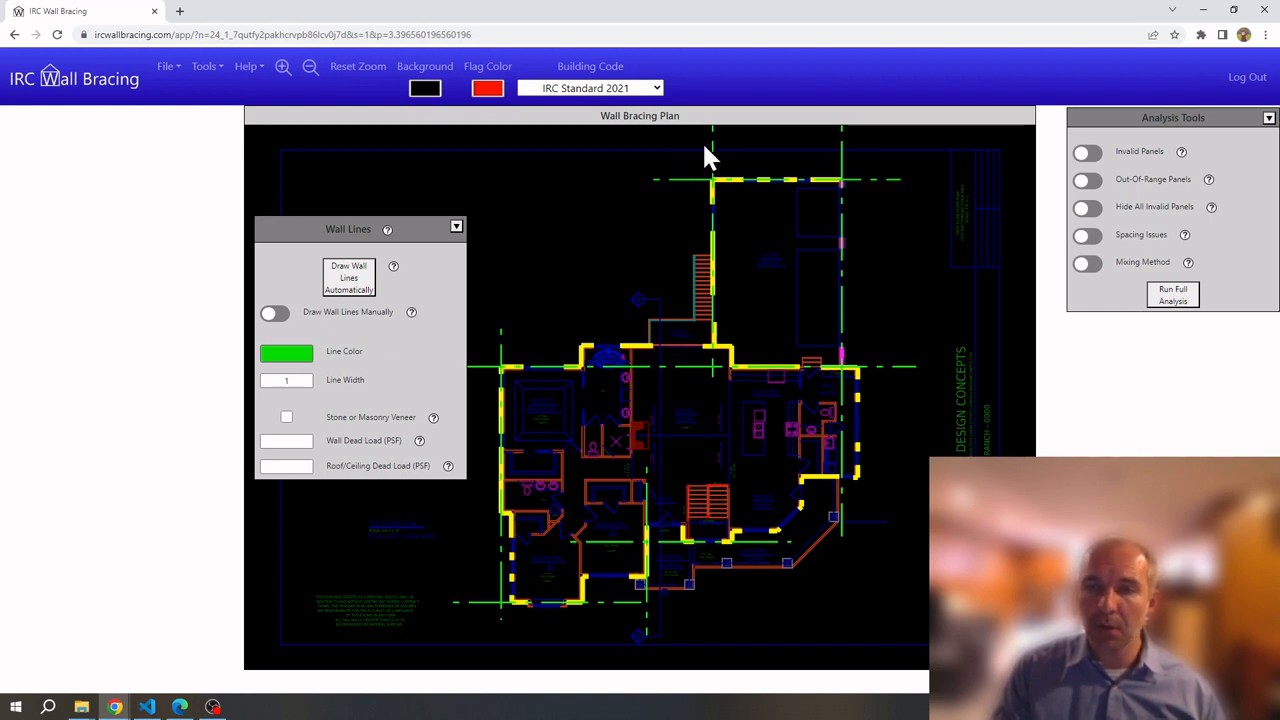
{"action": "scroll", "coordinate": [700, 150], "scroll_direction": "up", "scroll_amount": 5}
{"action": "scroll", "coordinate": [706, 175], "scroll_direction": "up", "scroll_amount": 1}
{"action": "left_click", "coordinate": [674, 245]}
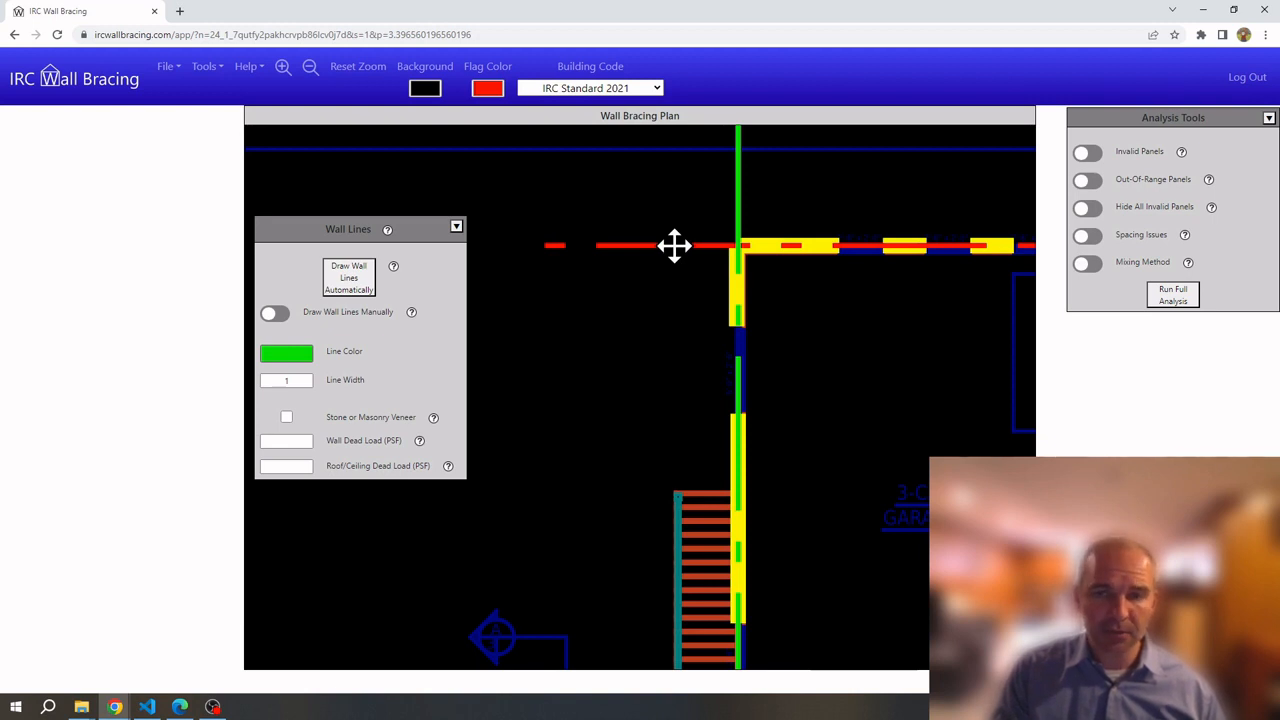
{"action": "left_click", "coordinate": [674, 245]}
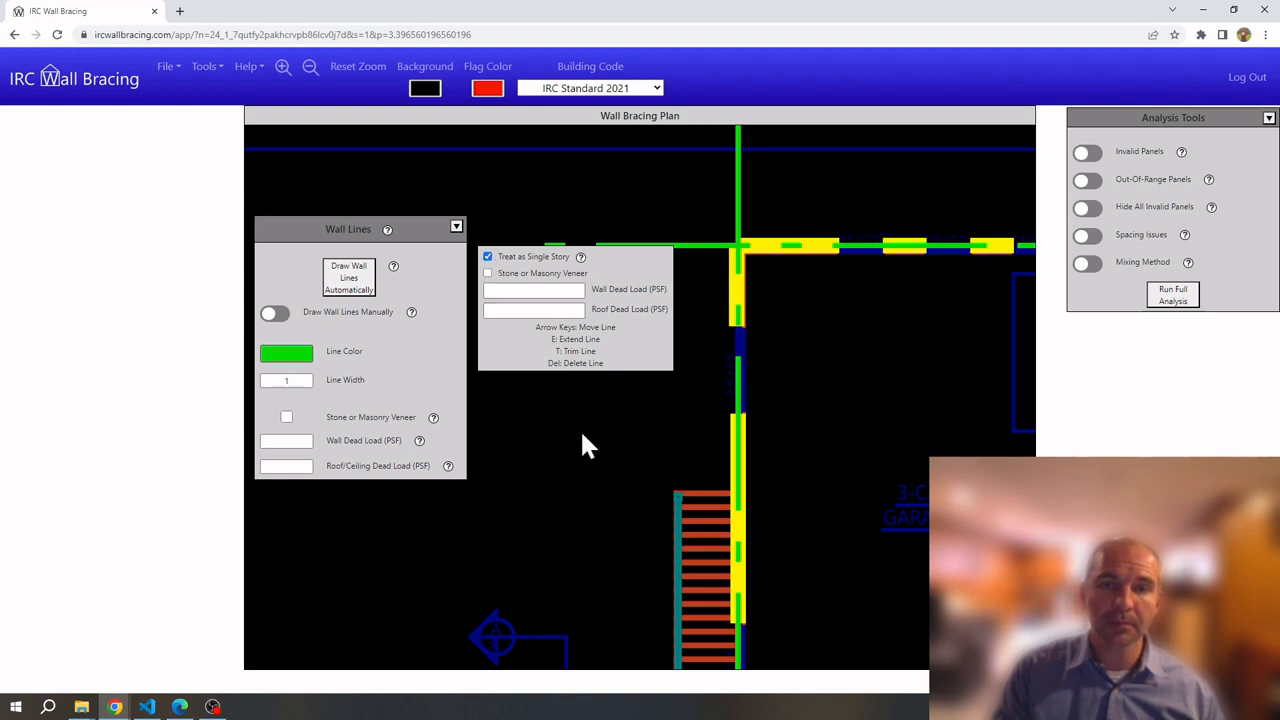
{"action": "left_click", "coordinate": [572, 355]}
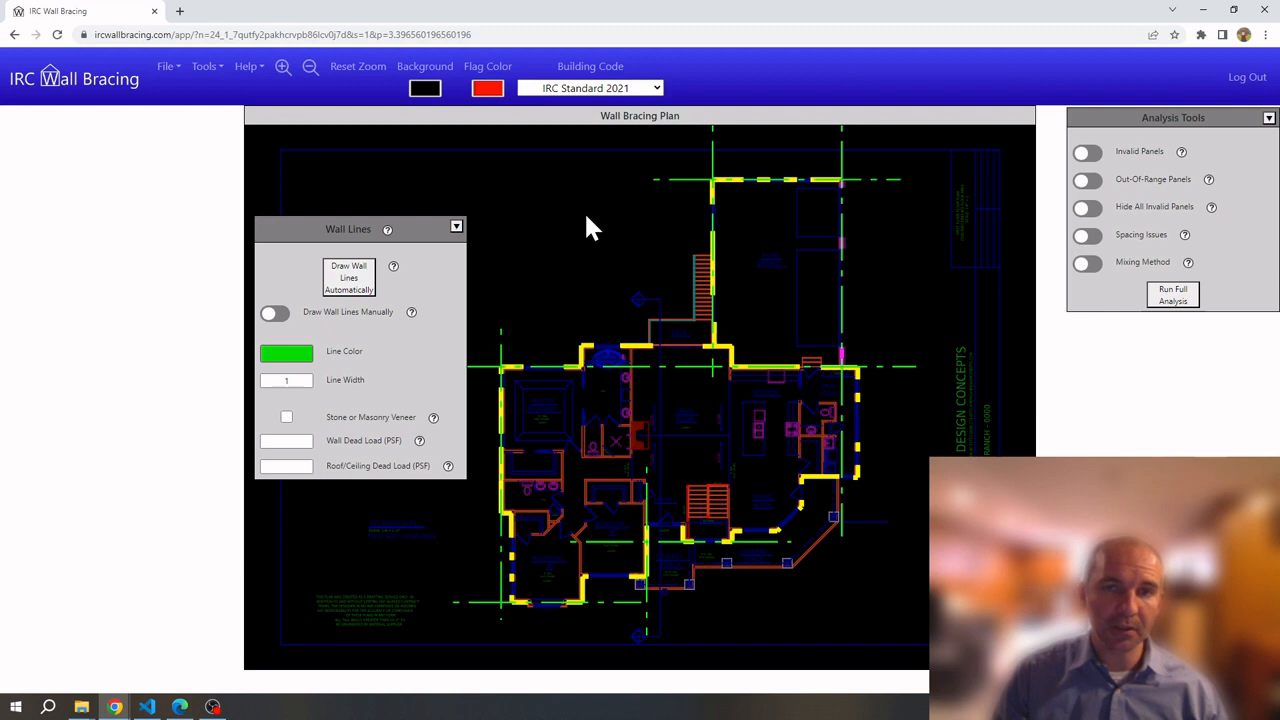
Set the building code to Wisconsin UDC 2014 (2022) and enable Draw Circumscribed Box Manually
{"action": "left_click", "coordinate": [586, 92]}
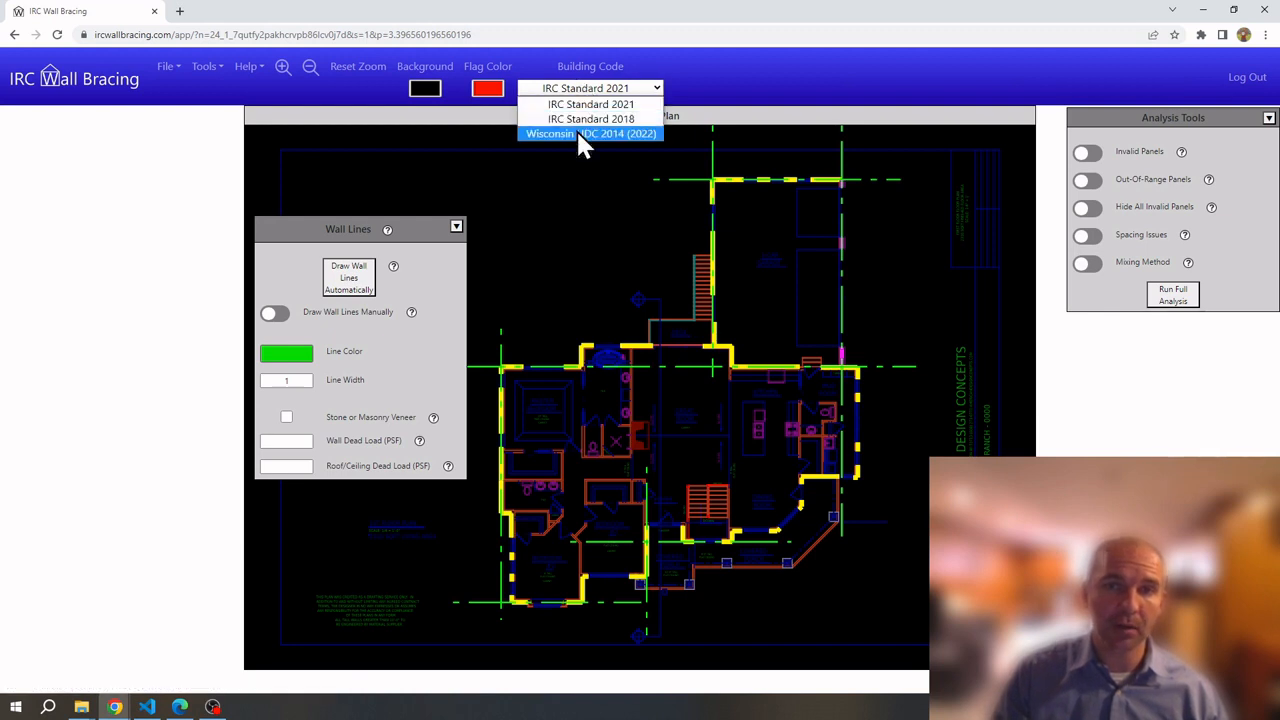
{"action": "left_click", "coordinate": [580, 134]}
{"action": "left_click", "coordinate": [275, 269]}
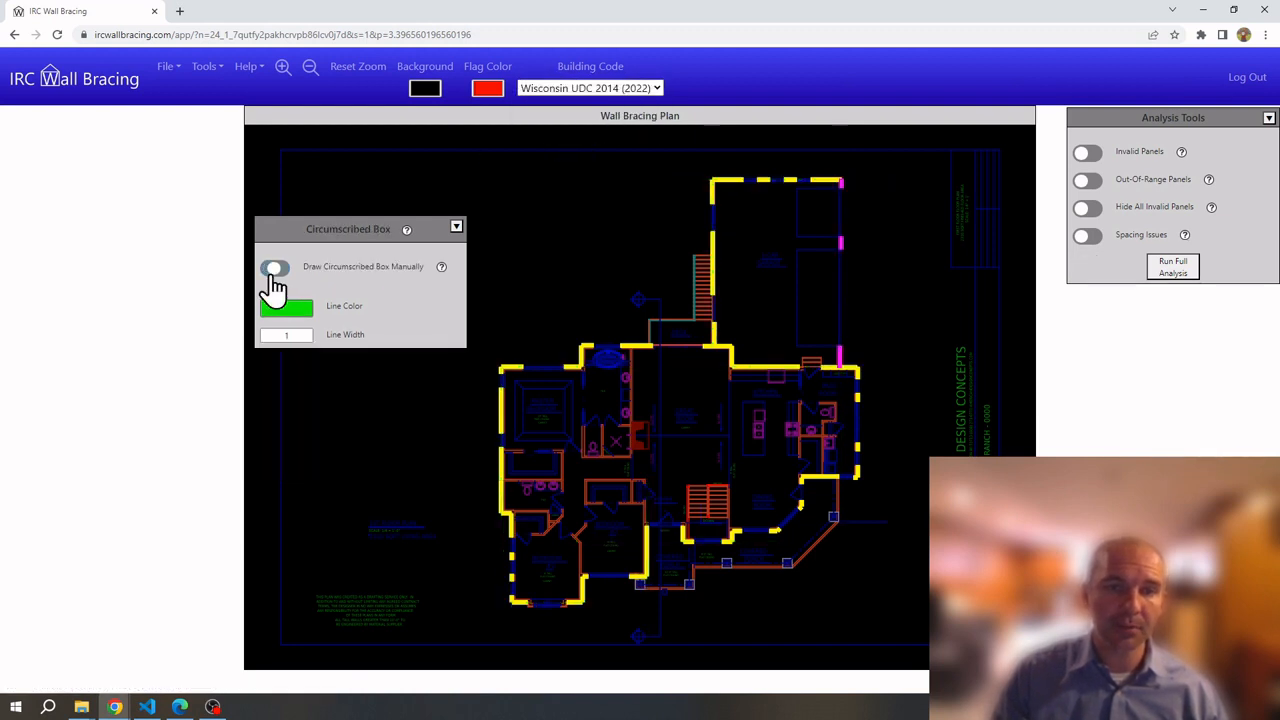
Draw boxes around the upper wing and main house, shift one edge right, and check its size
{"action": "left_click_drag", "start_coordinate": [697, 158], "coordinate": [864, 377]}
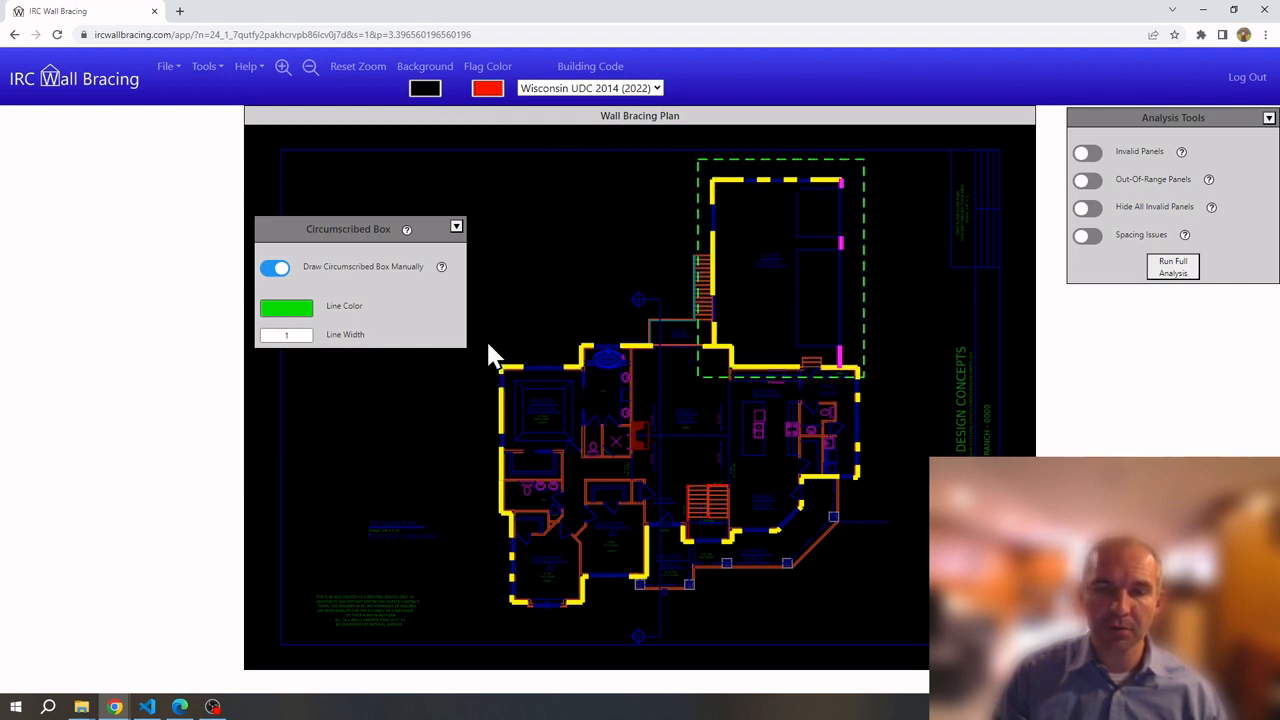
{"action": "left_click_drag", "start_coordinate": [480, 338], "coordinate": [876, 621]}
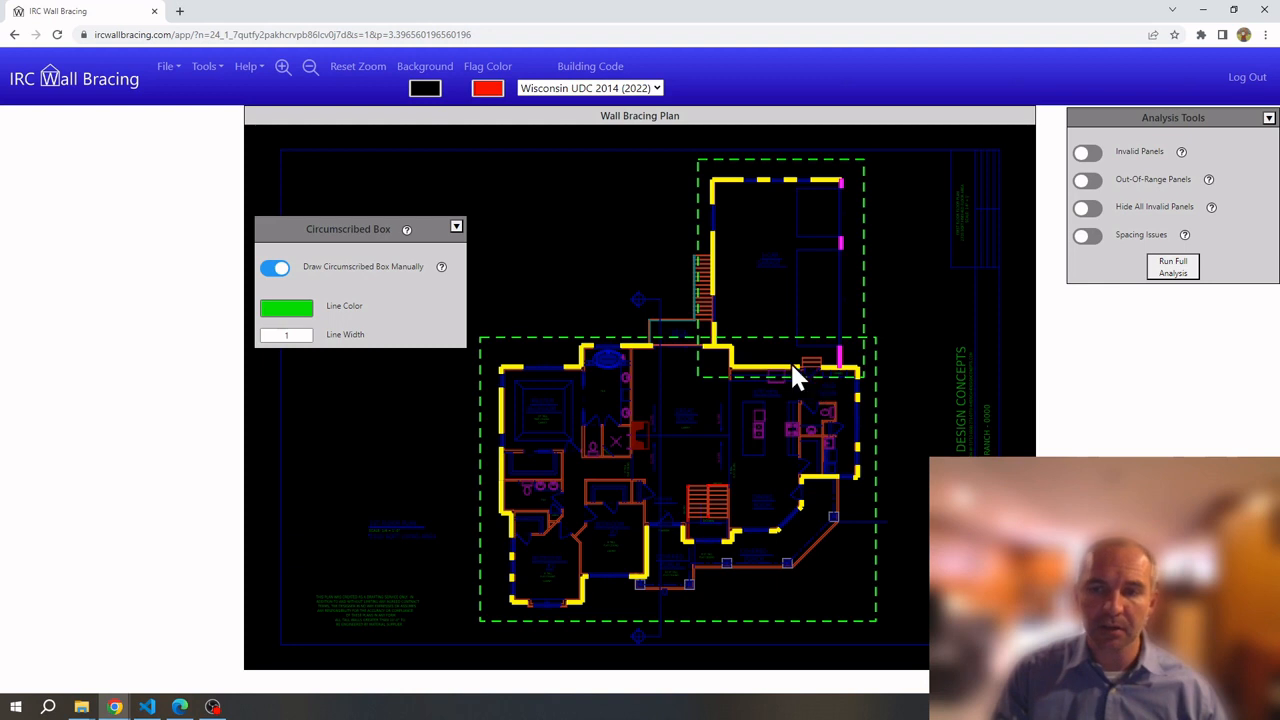
{"action": "scroll", "coordinate": [790, 380], "scroll_direction": "up", "scroll_amount": 2}
{"action": "scroll", "coordinate": [790, 385], "scroll_direction": "up", "scroll_amount": 3}
{"action": "scroll", "coordinate": [570, 300], "scroll_direction": "up", "scroll_amount": 2}
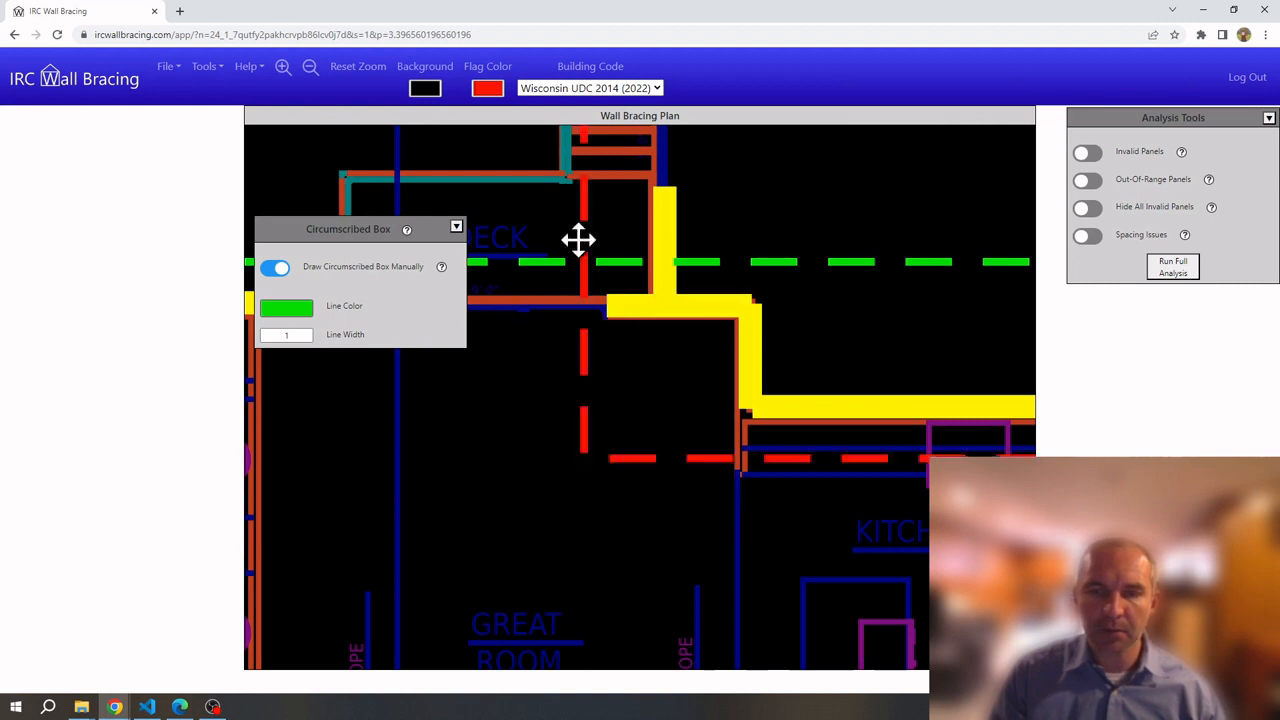
{"action": "left_click_drag", "start_coordinate": [580, 340], "coordinate": [630, 347]}
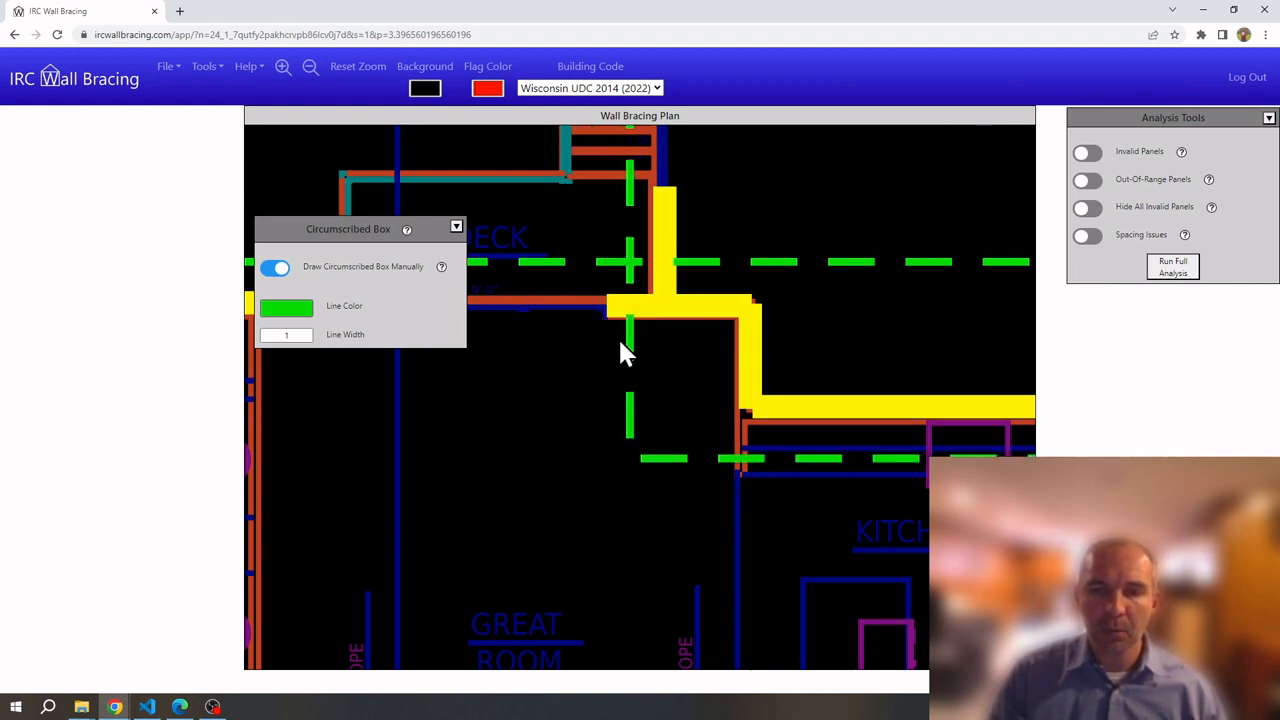
{"action": "right_click", "coordinate": [630, 342]}
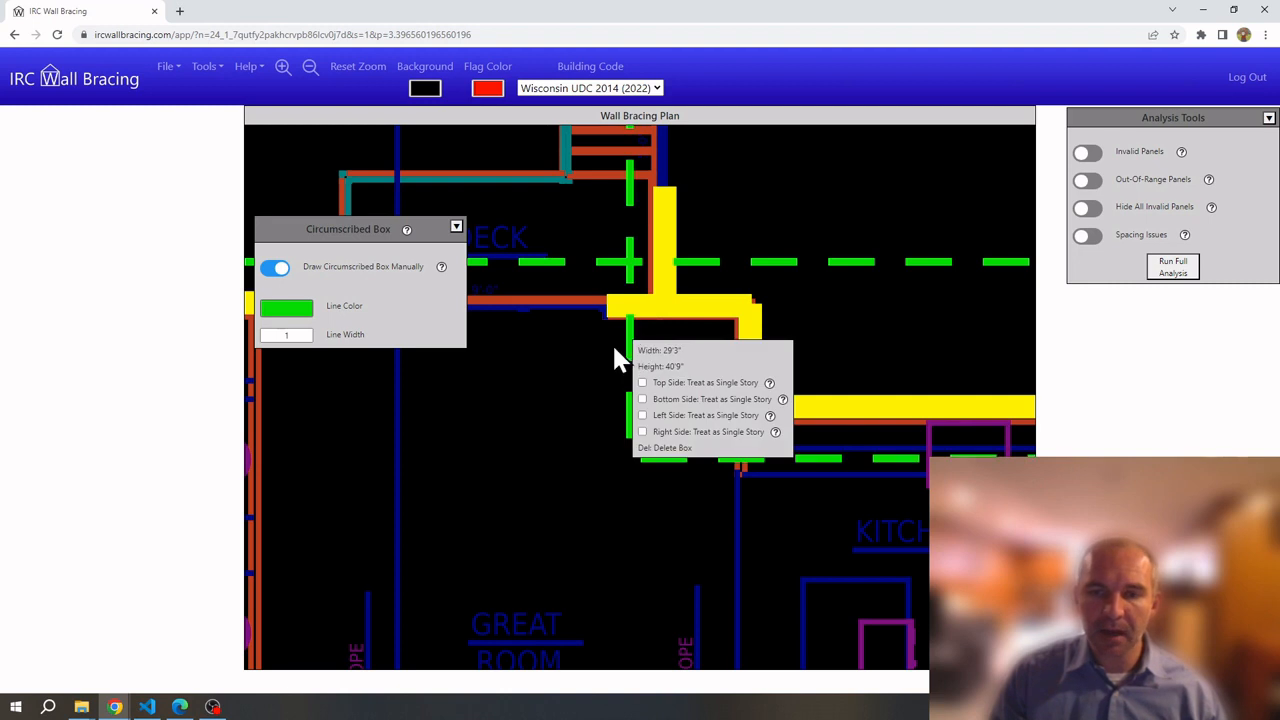
{"action": "left_click", "coordinate": [577, 437]}
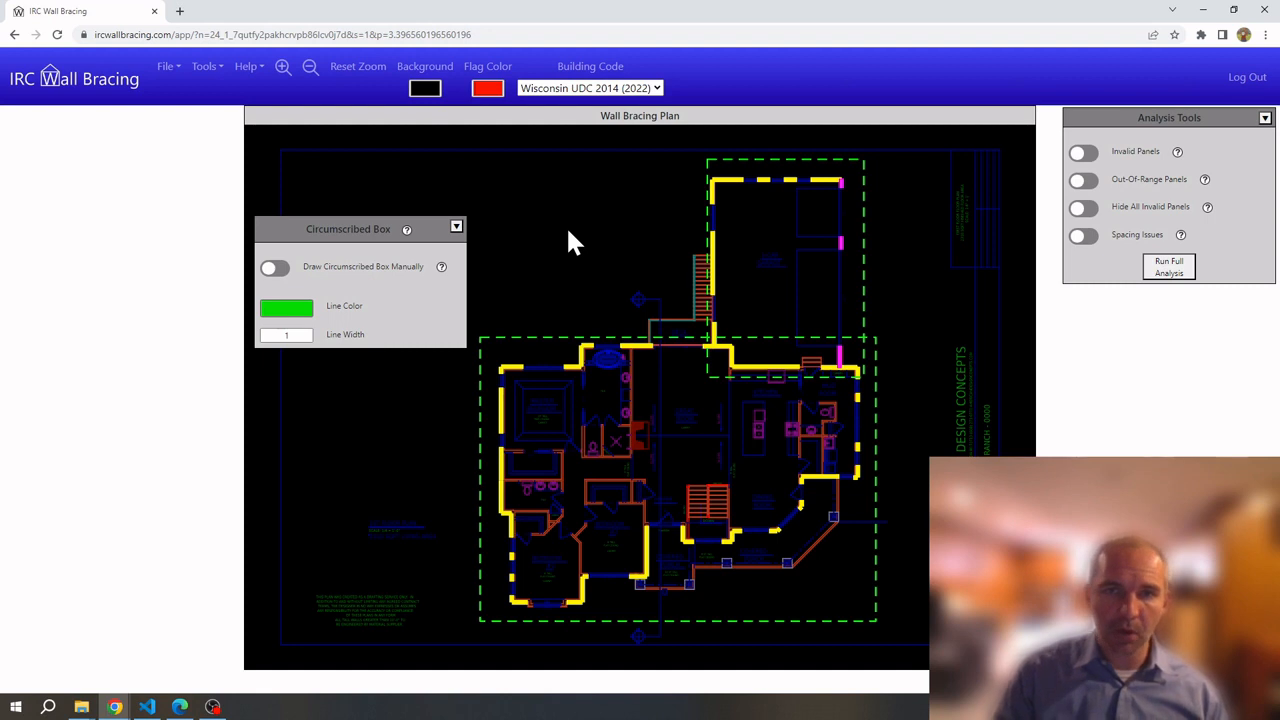
Revert to IRC Standard 2021, hide the Wall Lines tools, and move Analysis Tools onto the plan
{"action": "left_click", "coordinate": [563, 90]}
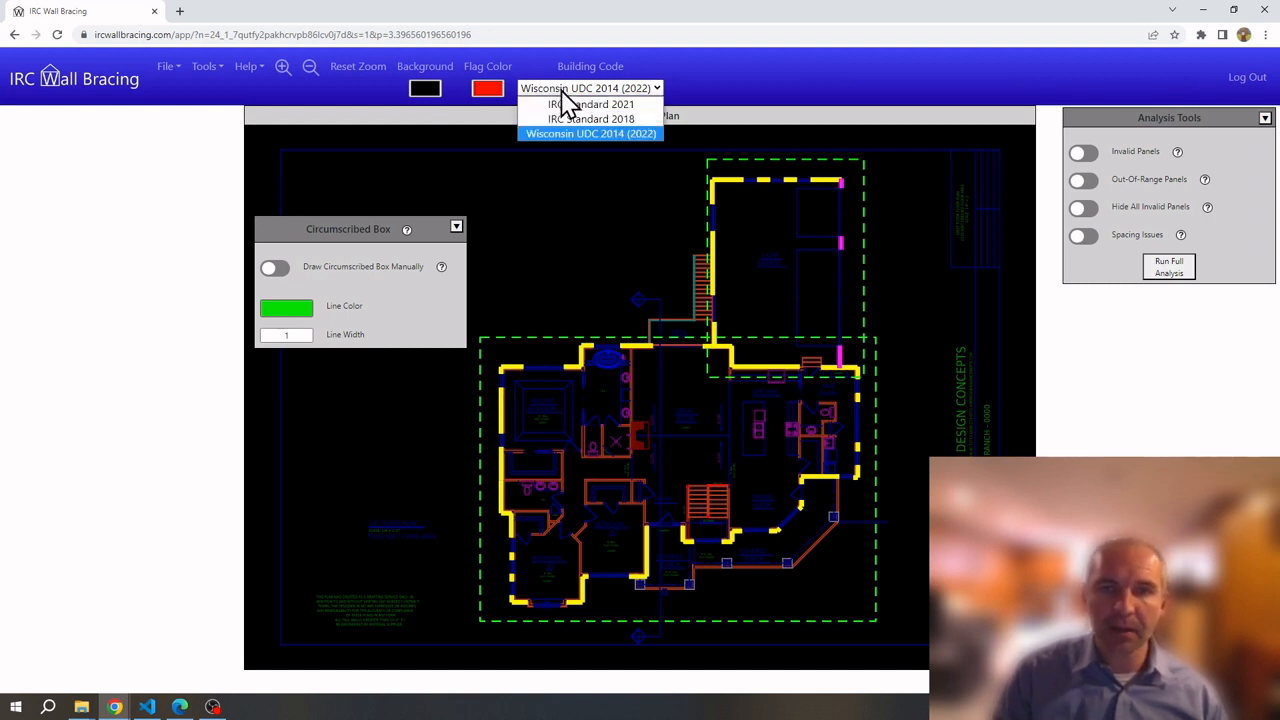
{"action": "left_click", "coordinate": [570, 106]}
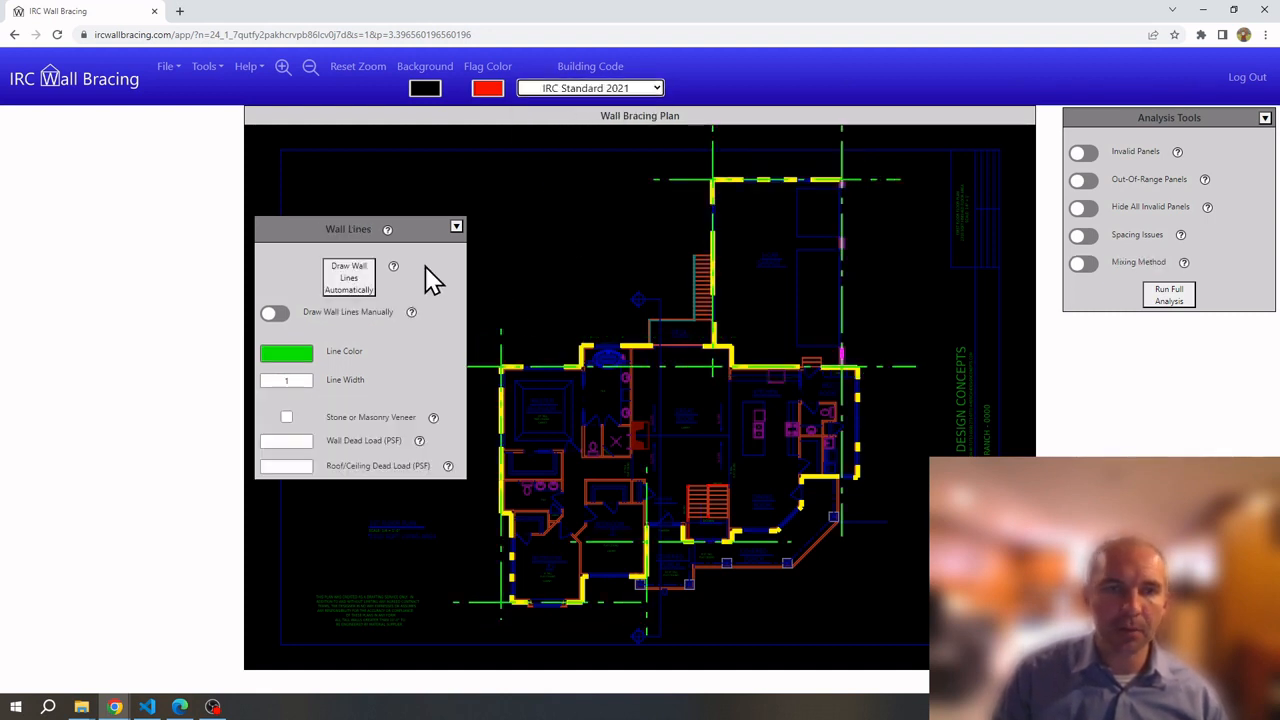
{"action": "left_click", "coordinate": [205, 70]}
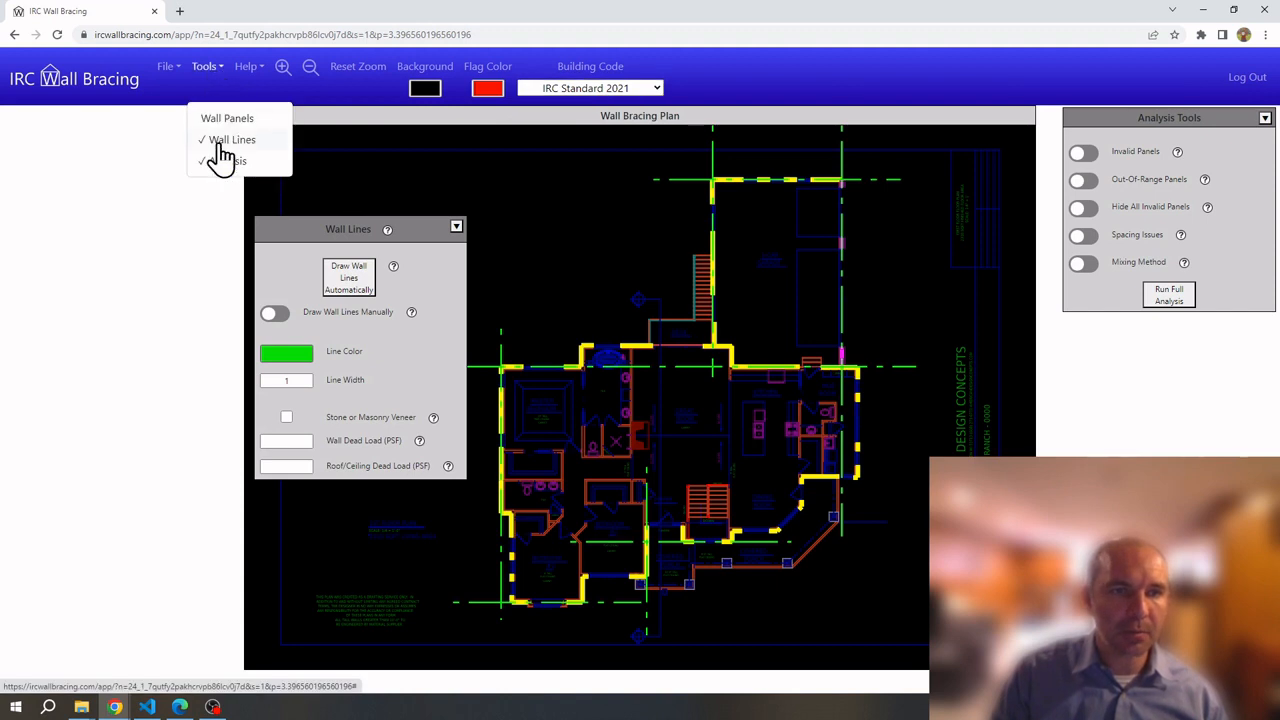
{"action": "left_click", "coordinate": [218, 143]}
{"action": "left_click_drag", "start_coordinate": [1141, 120], "coordinate": [330, 185]}
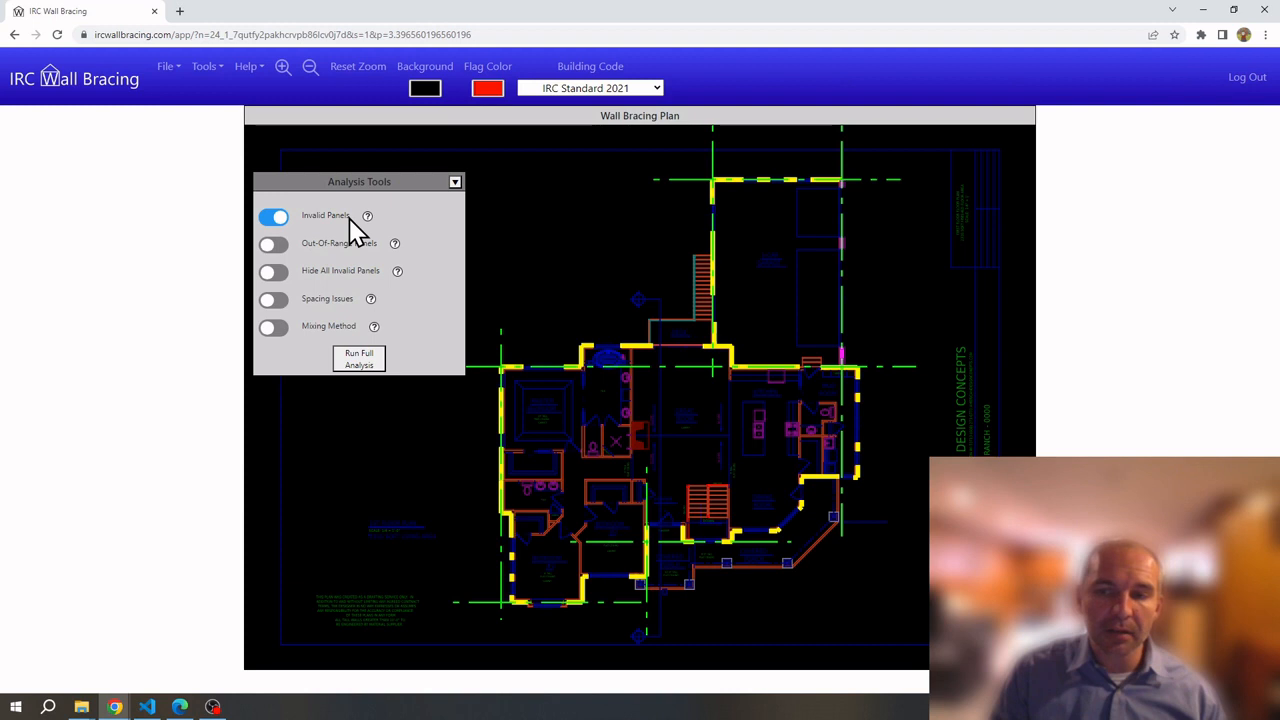
Inspect the invalid mud-room panel, then run the full analysis and scroll through the Calculation Results
{"action": "scroll", "coordinate": [858, 389], "scroll_direction": "up", "scroll_amount": 5}
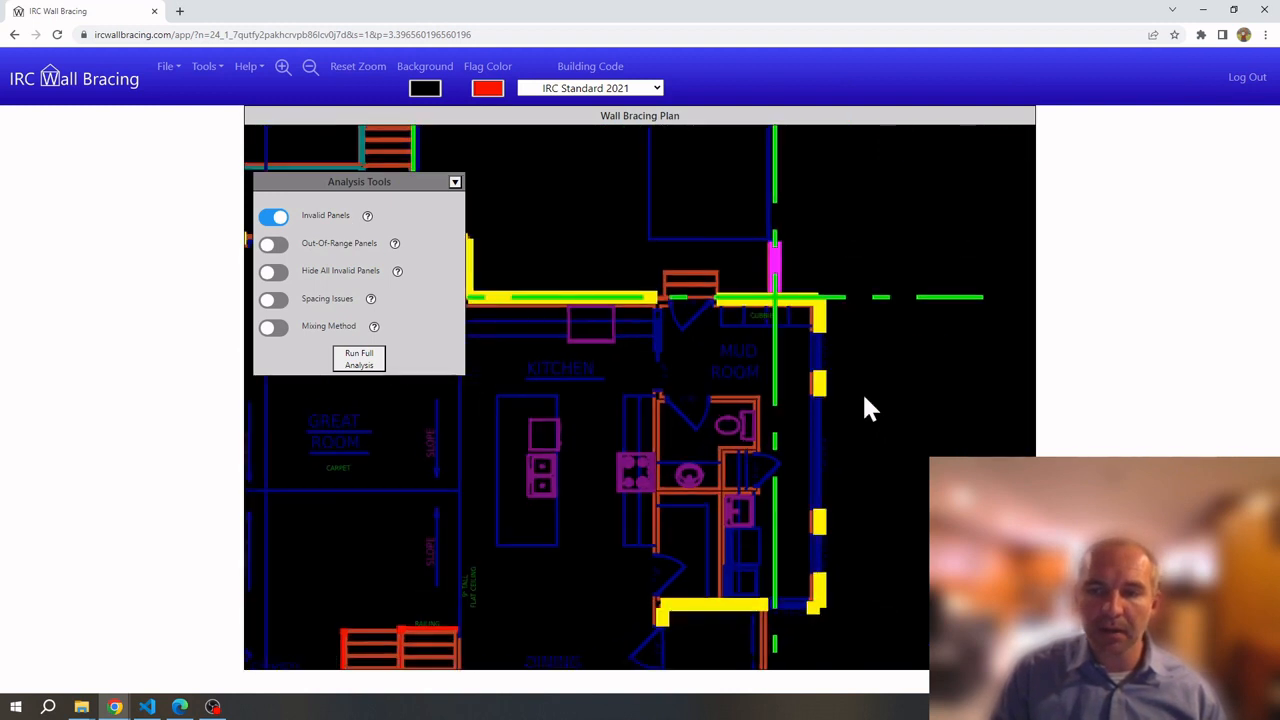
{"action": "left_click", "coordinate": [789, 372]}
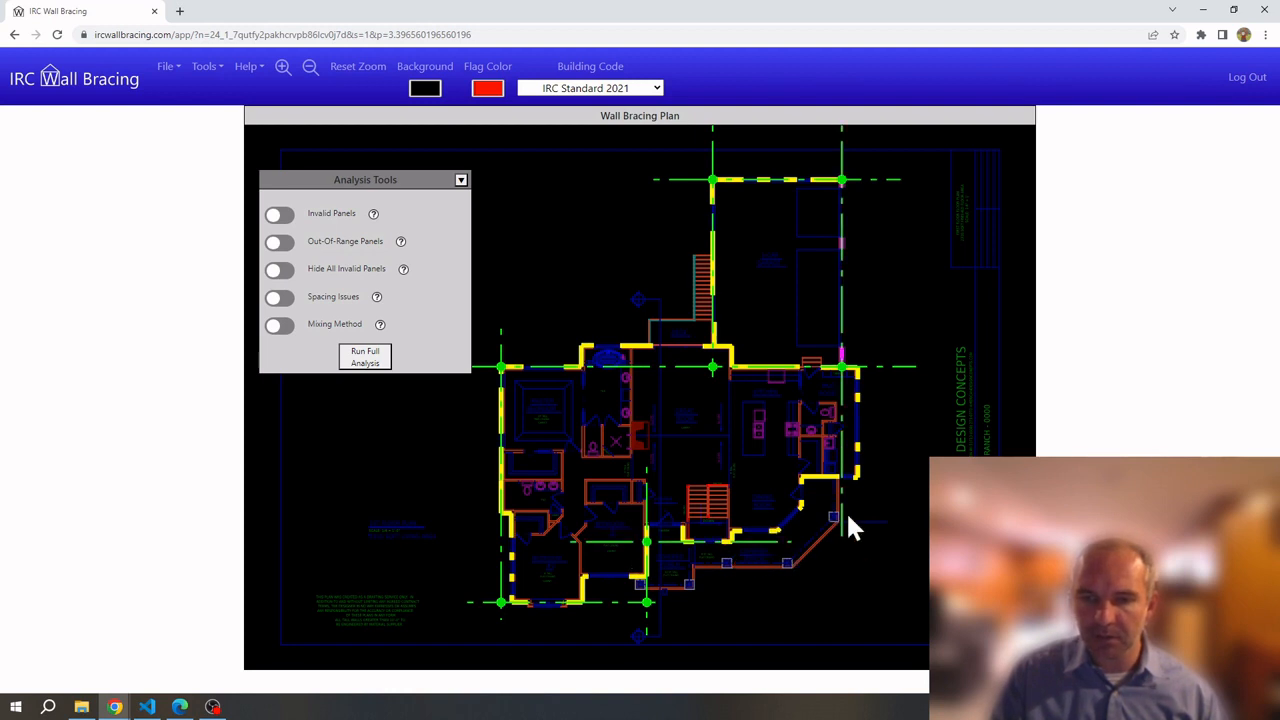
{"action": "left_click", "coordinate": [358, 362]}
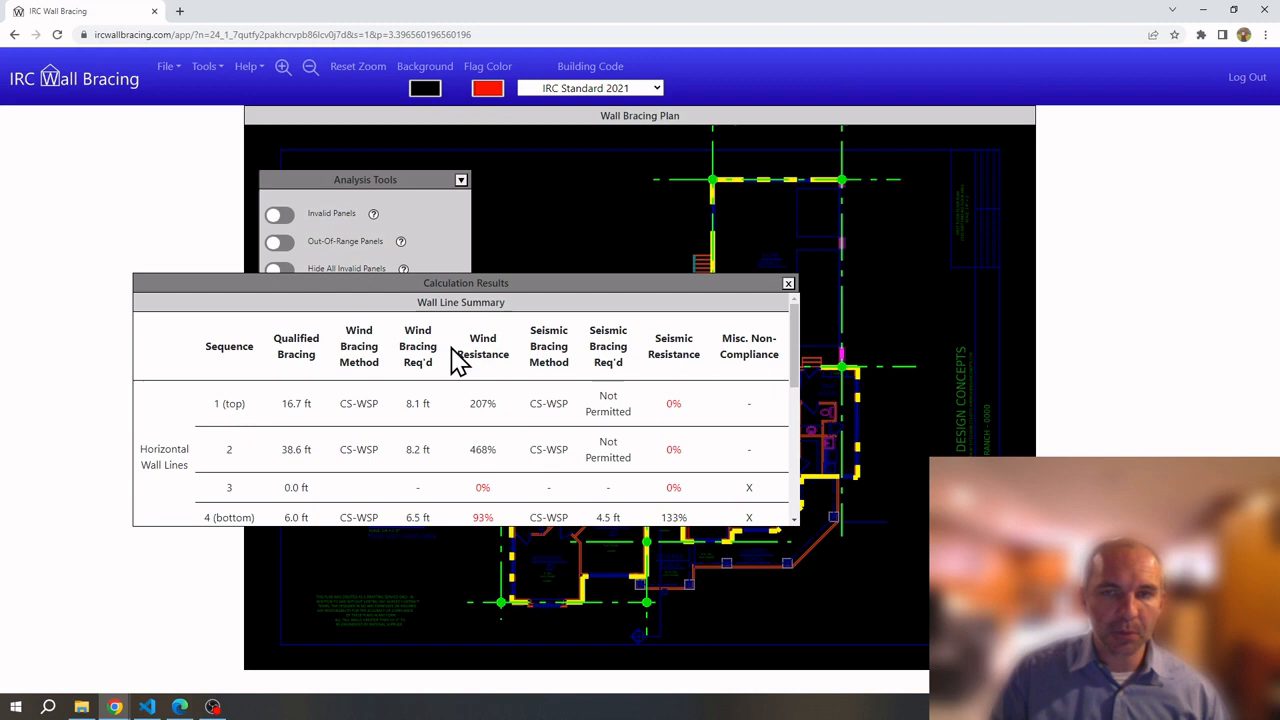
{"action": "scroll", "coordinate": [780, 145], "scroll_direction": "up", "scroll_amount": 3}
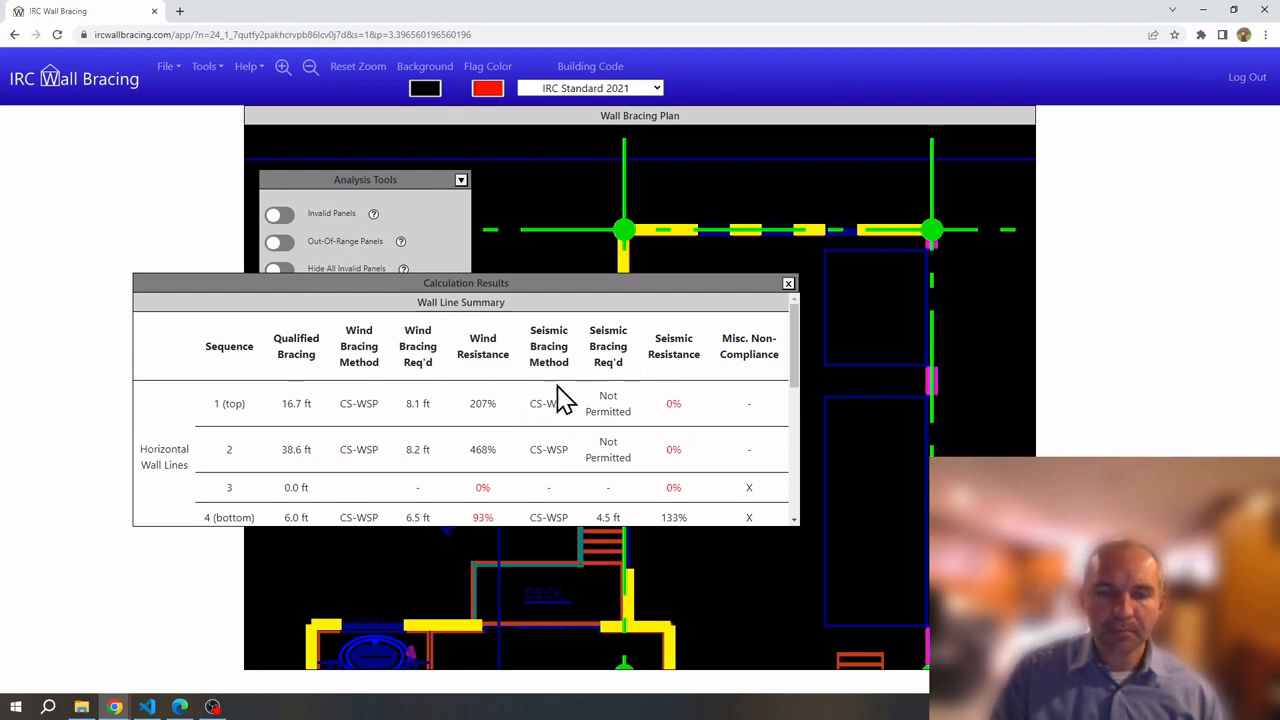
{"action": "scroll", "coordinate": [563, 400], "scroll_direction": "down", "scroll_amount": 1}
{"action": "scroll", "coordinate": [563, 400], "scroll_direction": "down", "scroll_amount": 3}
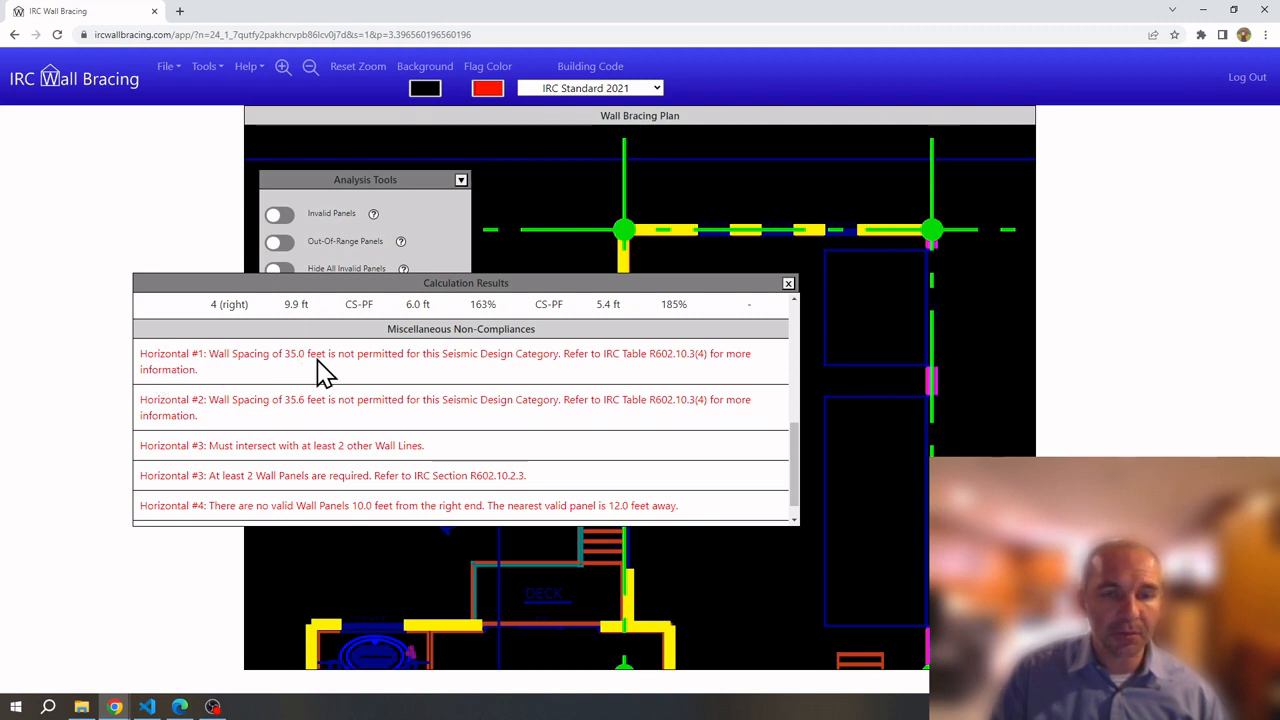
{"action": "scroll", "coordinate": [863, 370], "scroll_direction": "down", "scroll_amount": 1}
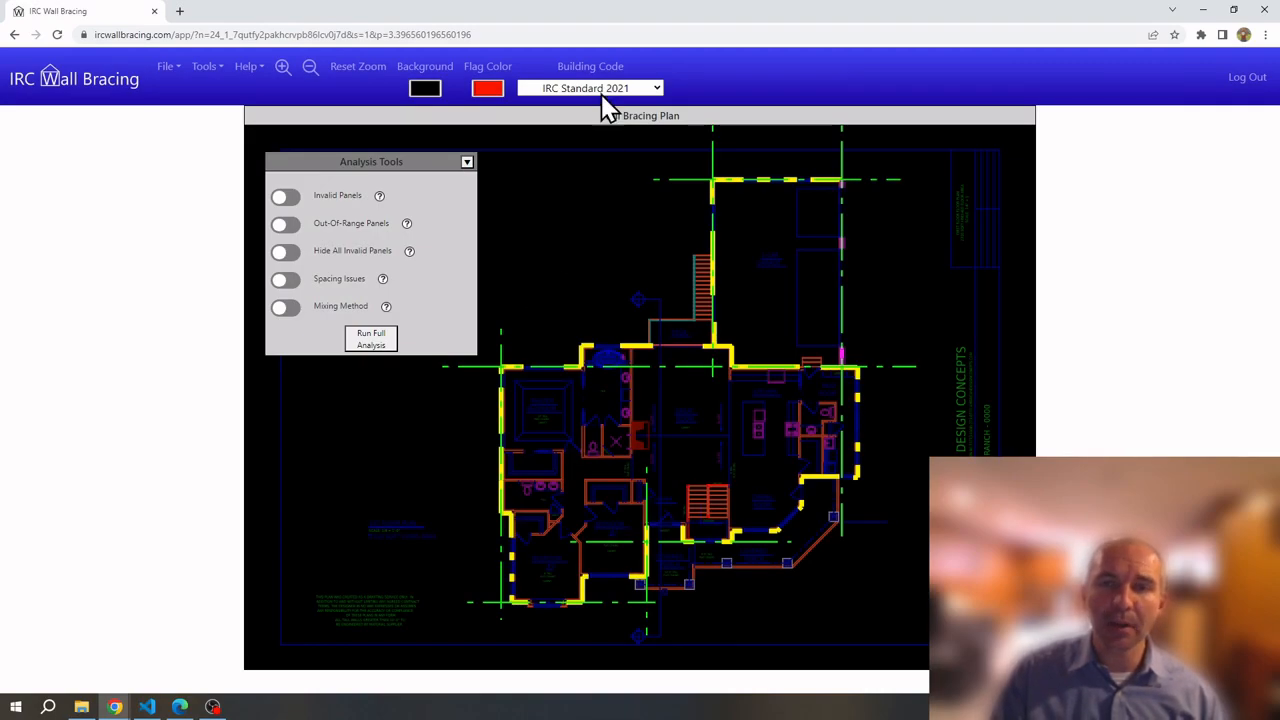
Switch the code to Wisconsin UDC 2014 (2022) and rerun the full bracing analysis
{"action": "left_click", "coordinate": [645, 88]}
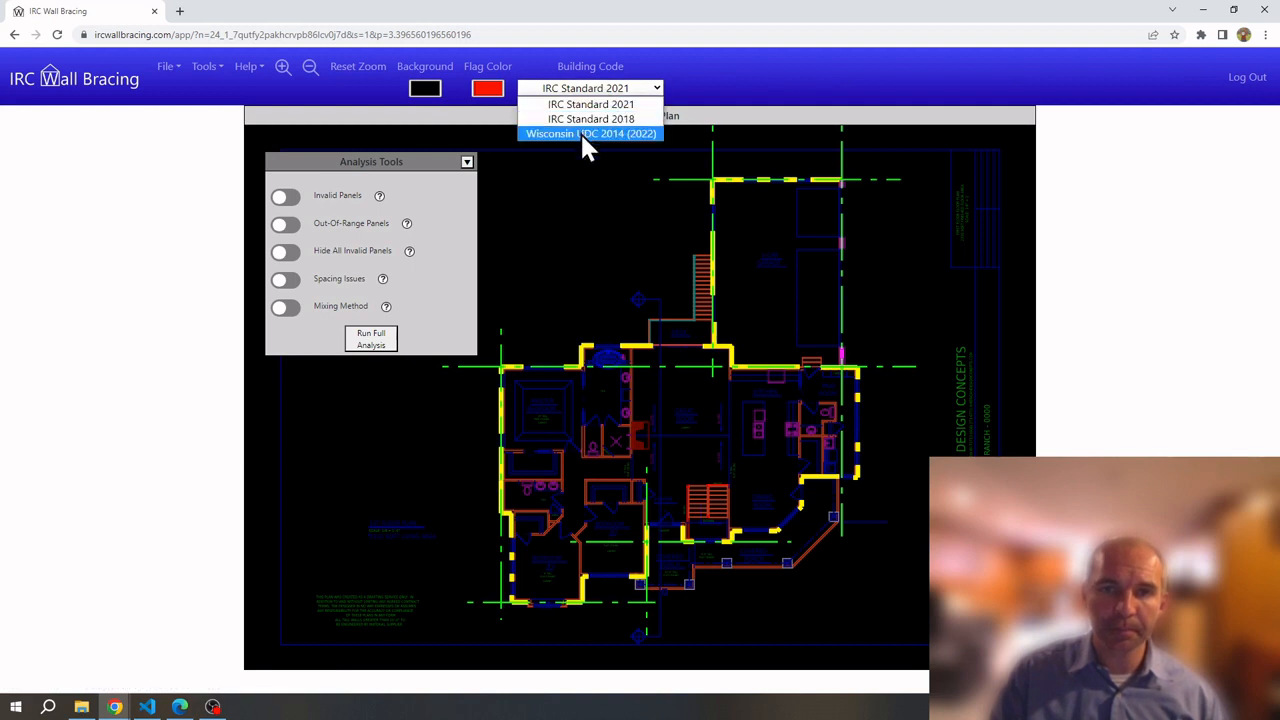
{"action": "left_click", "coordinate": [588, 134]}
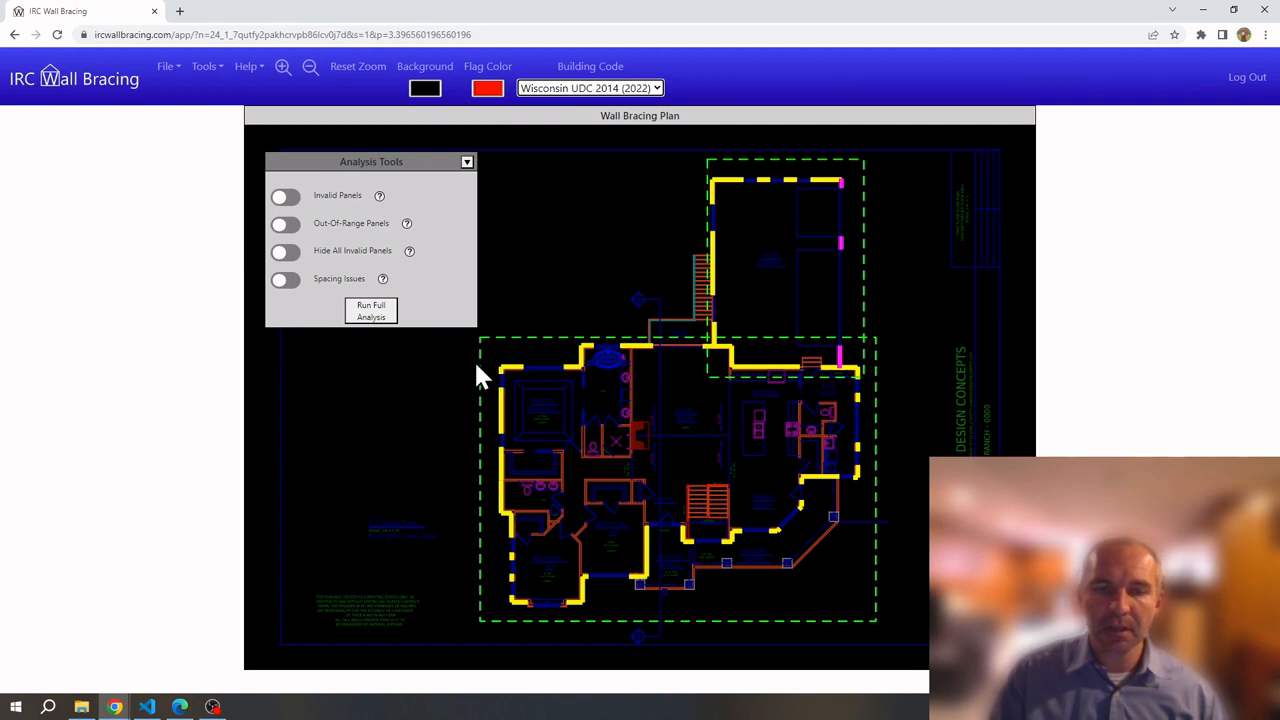
{"action": "left_click", "coordinate": [370, 311]}
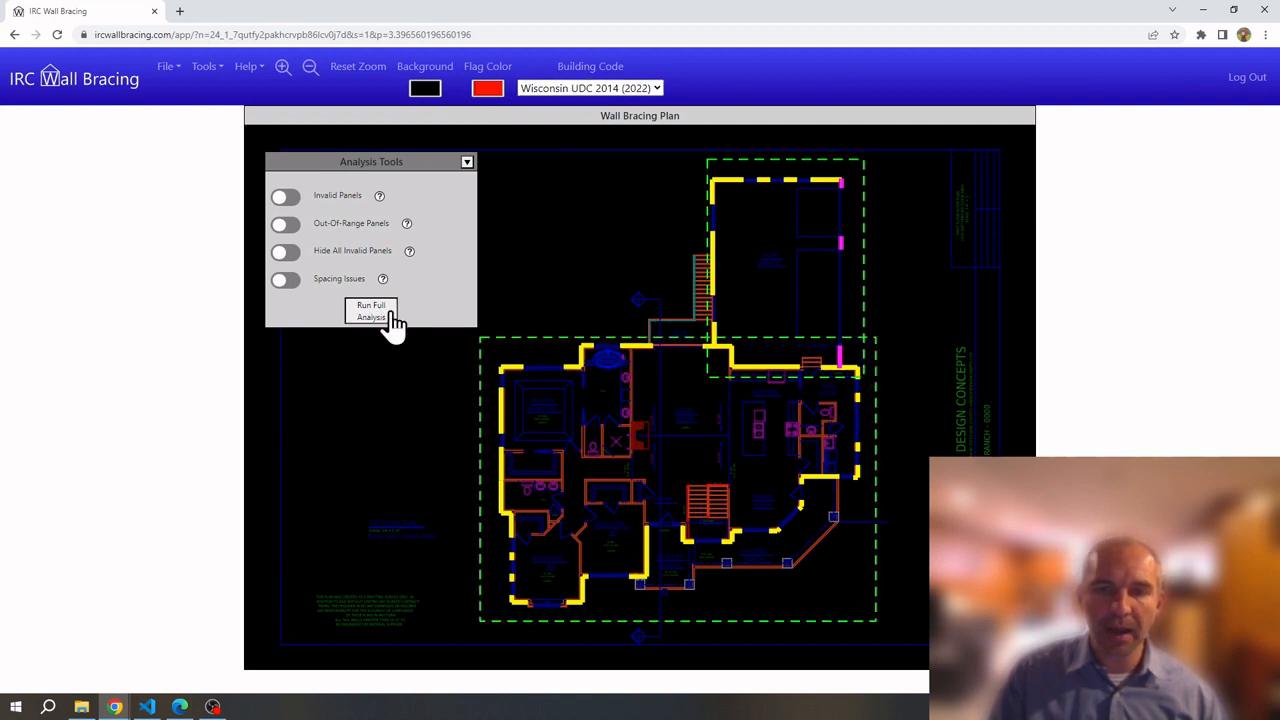
Move the Calculation Results window aside and back, and scroll through the results
{"action": "left_click_drag", "start_coordinate": [744, 188], "coordinate": [560, 430]}
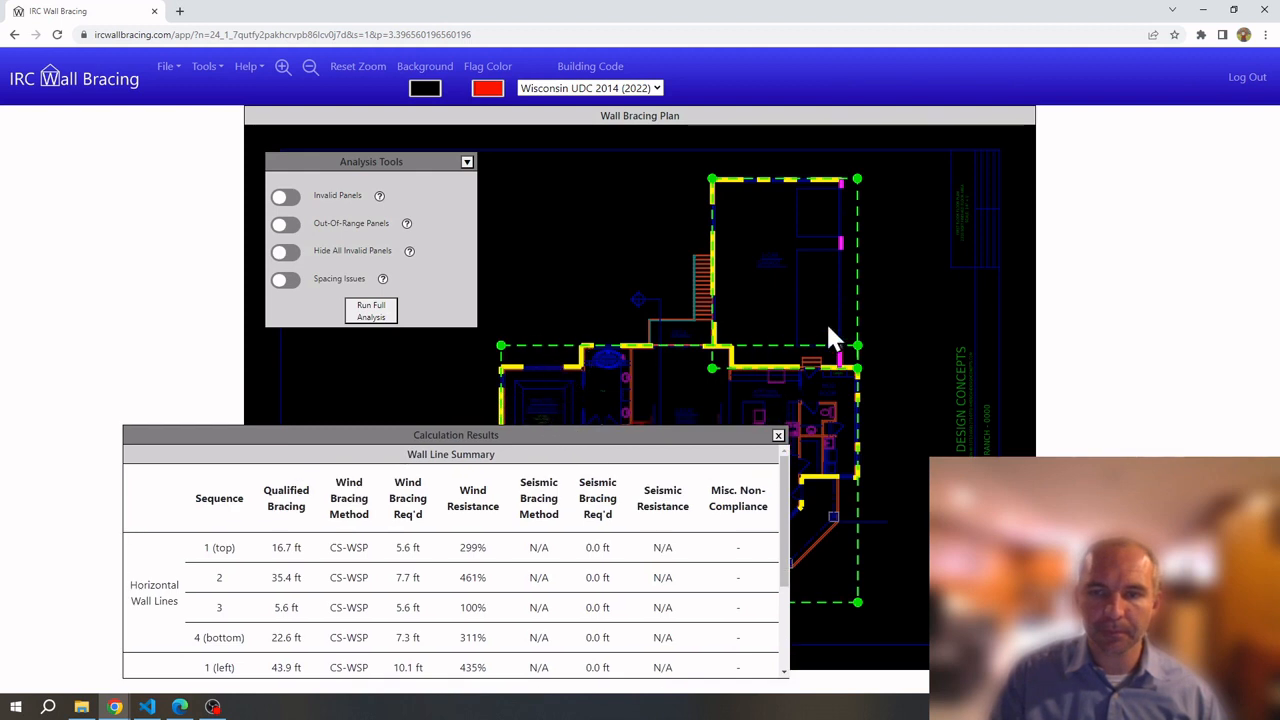
{"action": "left_click_drag", "start_coordinate": [514, 434], "coordinate": [538, 260]}
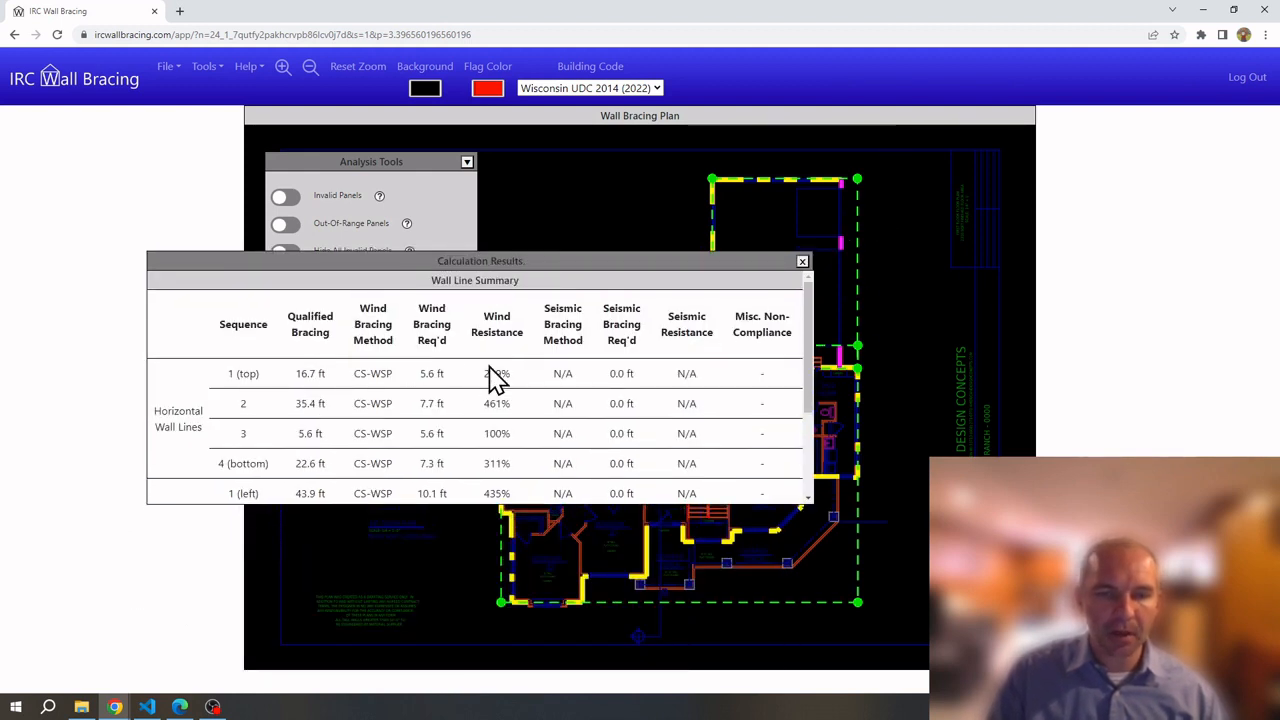
{"action": "scroll", "coordinate": [513, 381], "scroll_direction": "down", "scroll_amount": 3}
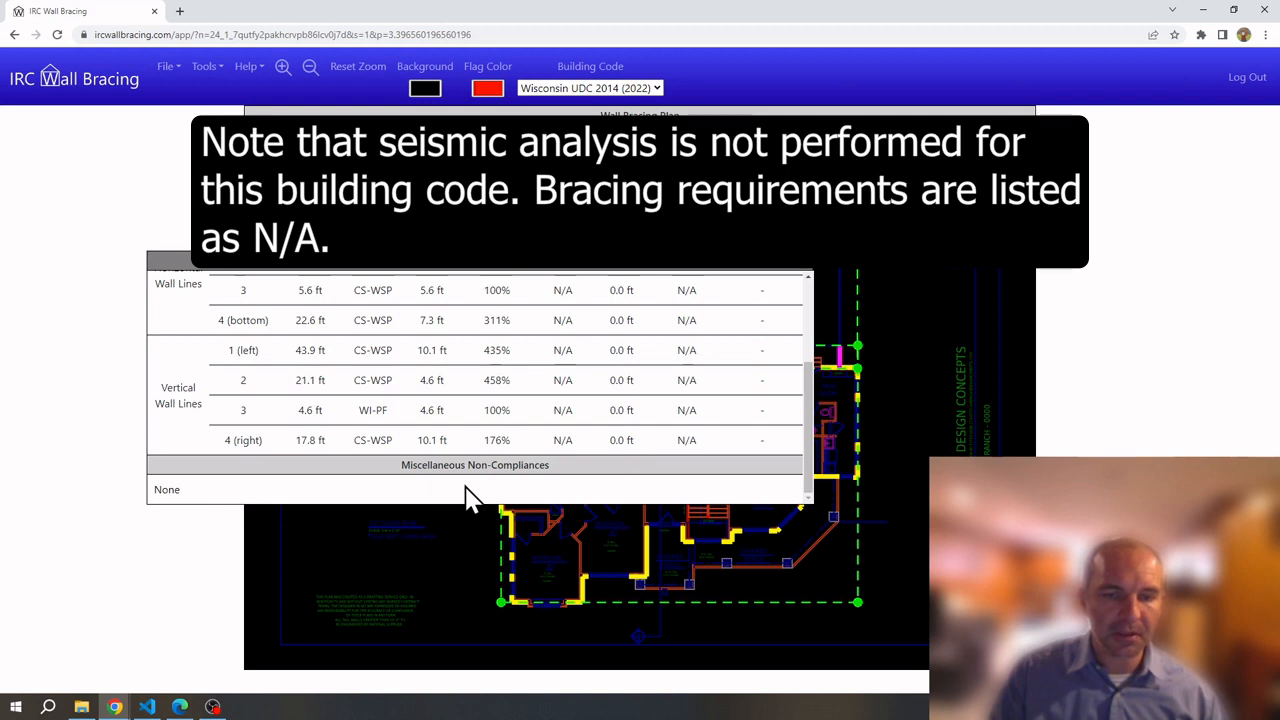
{"action": "scroll", "coordinate": [510, 390], "scroll_direction": "up", "scroll_amount": 4}
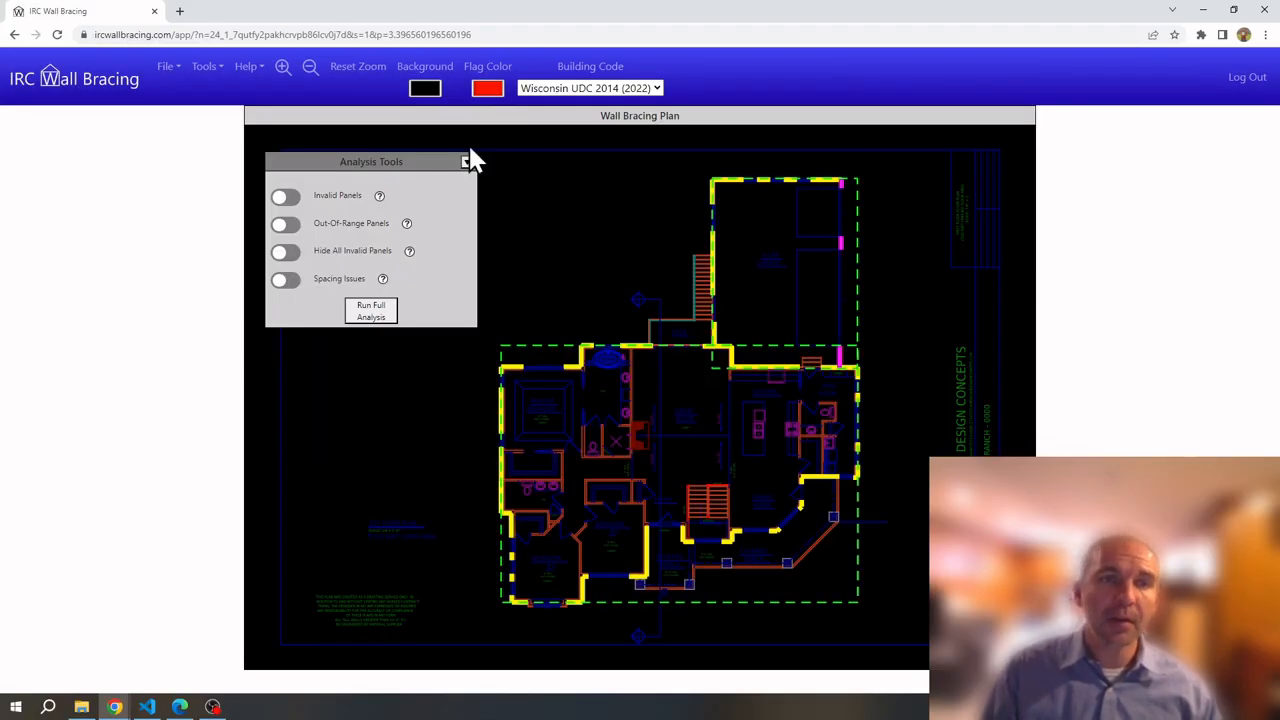
Open File > Report View, scroll down to the disclaimer, then autoscroll back to the top
{"action": "left_click", "coordinate": [163, 70]}
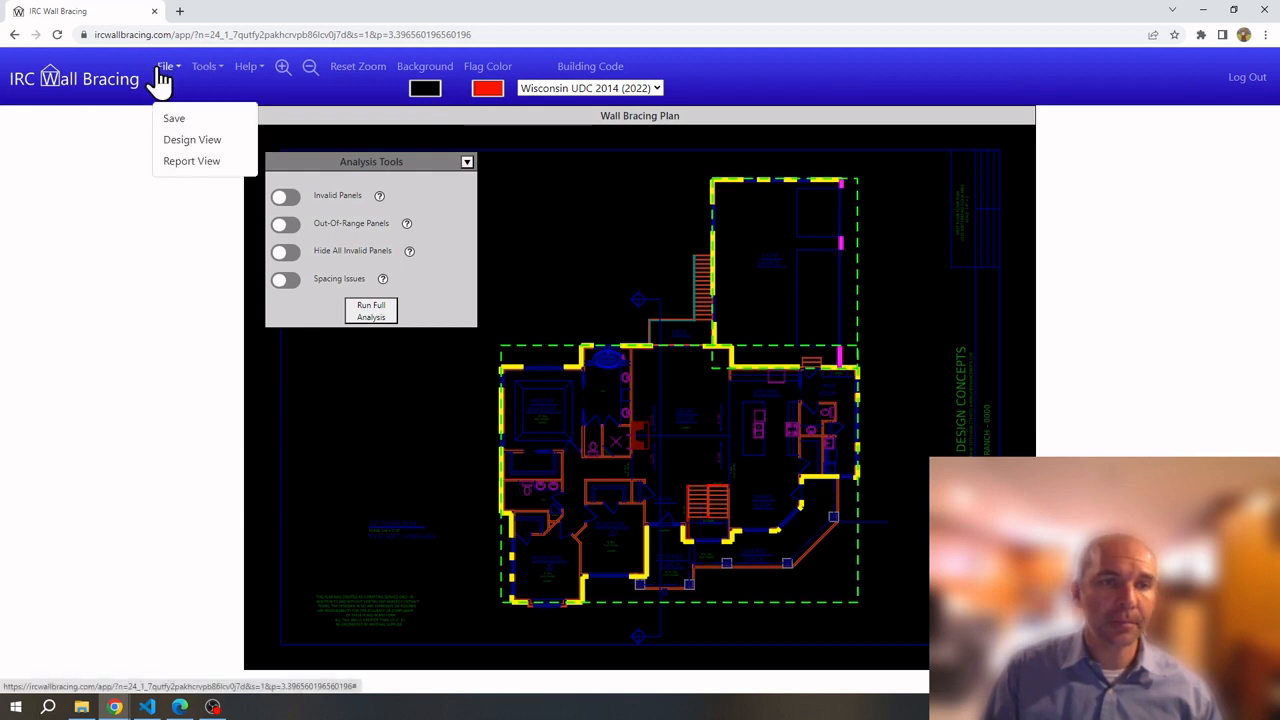
{"action": "left_click", "coordinate": [200, 161]}
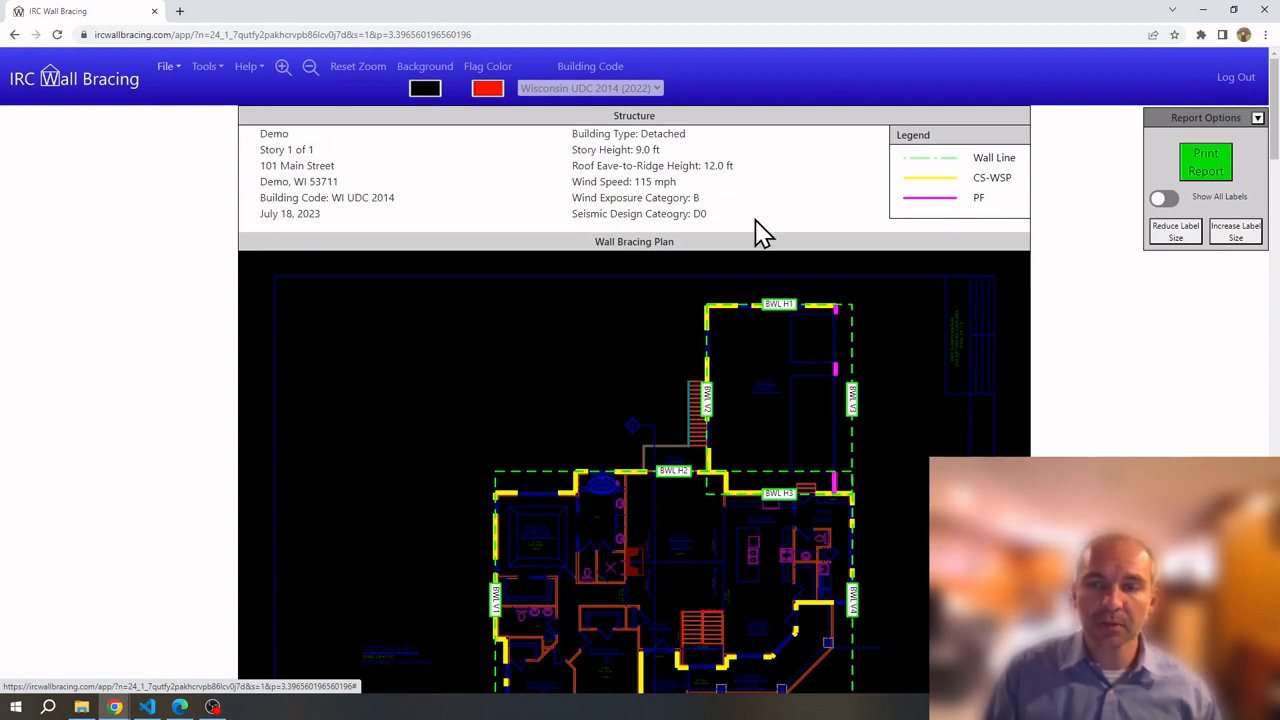
{"action": "scroll", "coordinate": [920, 268], "scroll_direction": "down", "scroll_amount": 2}
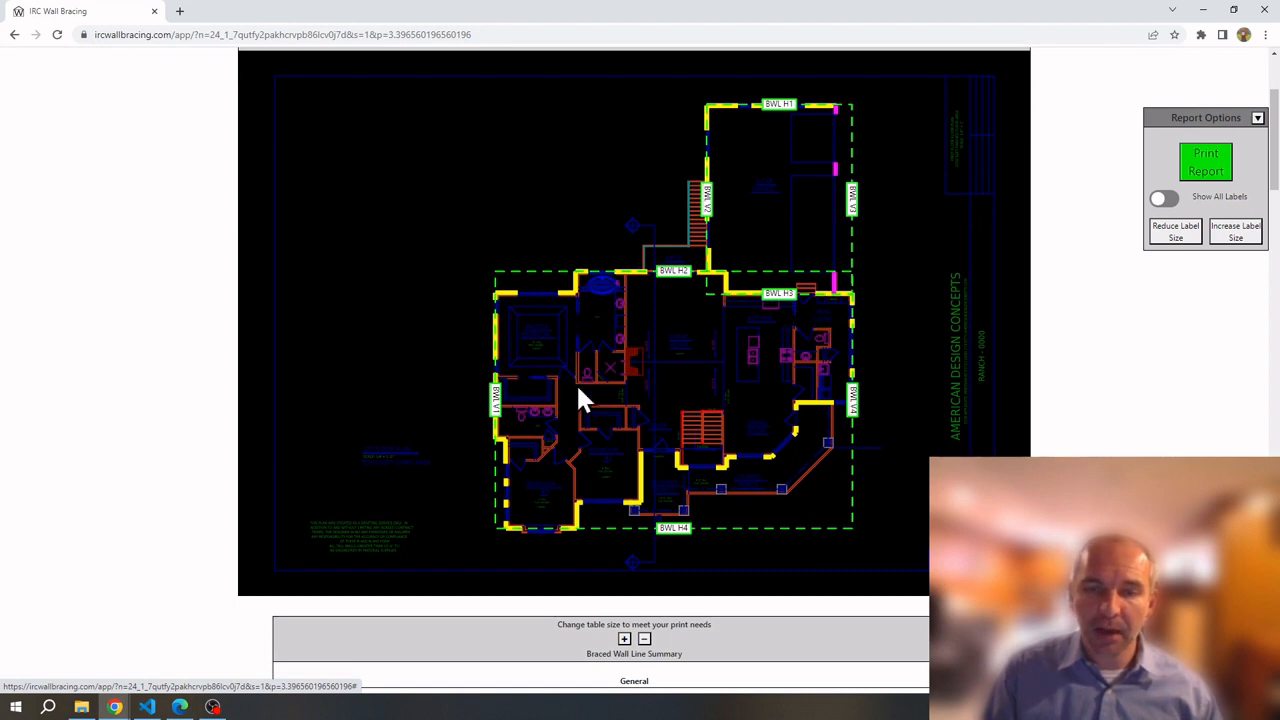
{"action": "scroll", "coordinate": [404, 310], "scroll_direction": "down", "scroll_amount": 5}
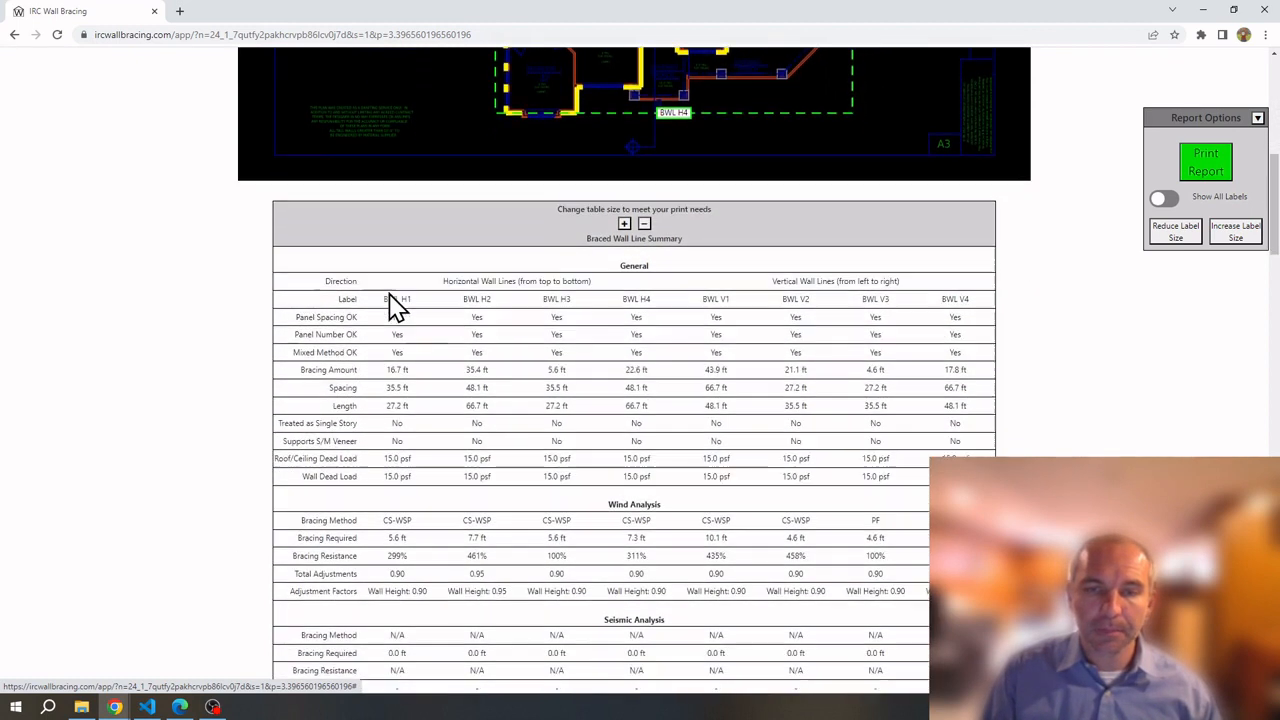
{"action": "scroll", "coordinate": [397, 290], "scroll_direction": "down", "scroll_amount": 1}
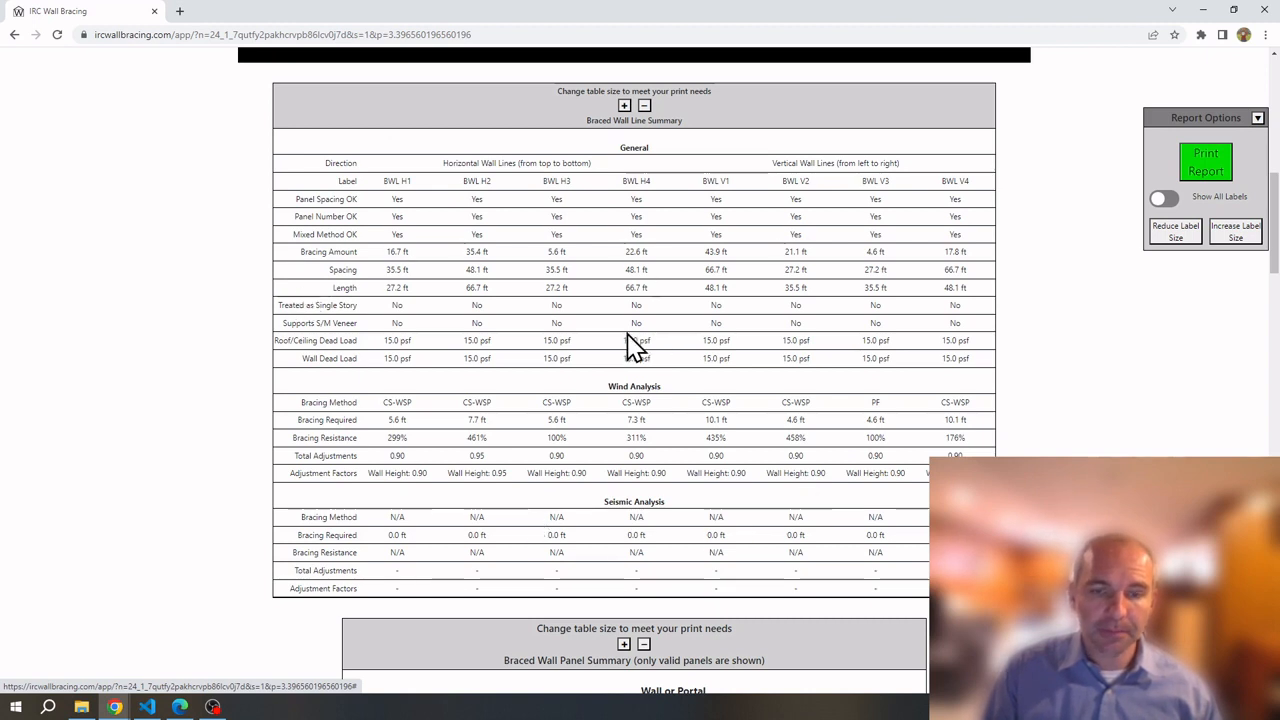
{"action": "scroll", "coordinate": [630, 345], "scroll_direction": "down", "scroll_amount": 1}
{"action": "scroll", "coordinate": [630, 345], "scroll_direction": "down", "scroll_amount": 5}
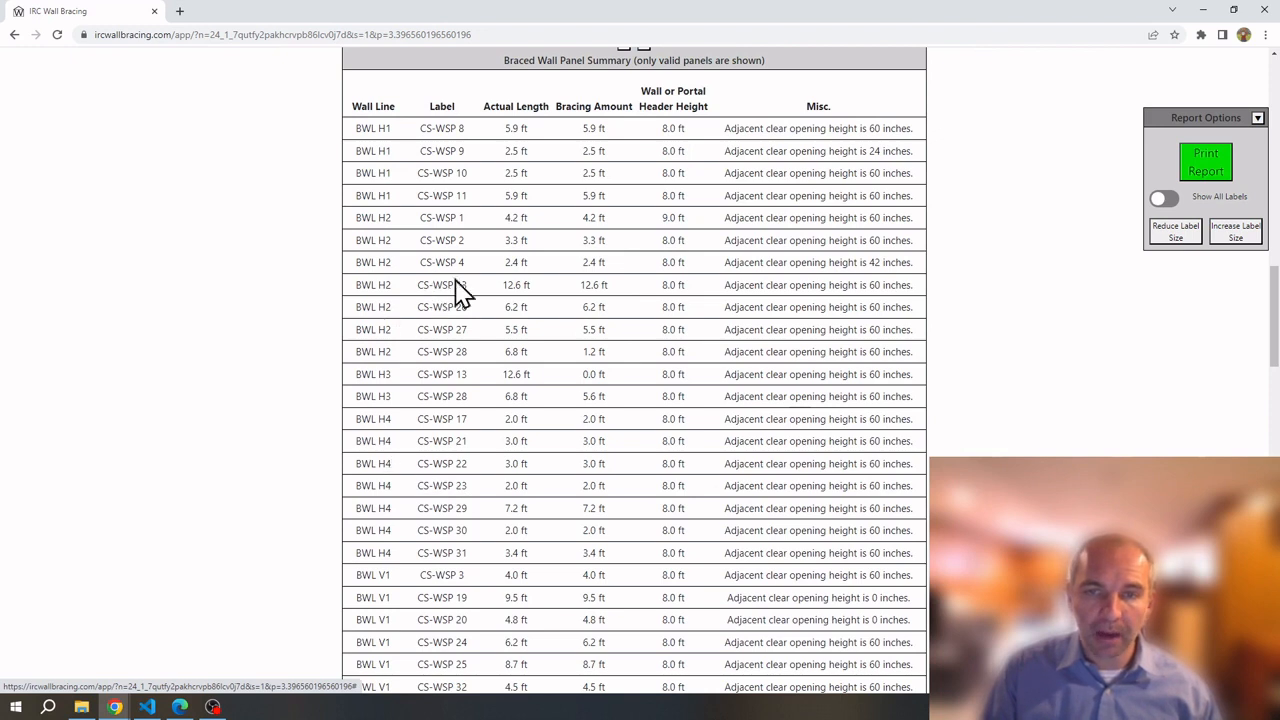
{"action": "scroll", "coordinate": [560, 340], "scroll_direction": "down", "scroll_amount": 15}
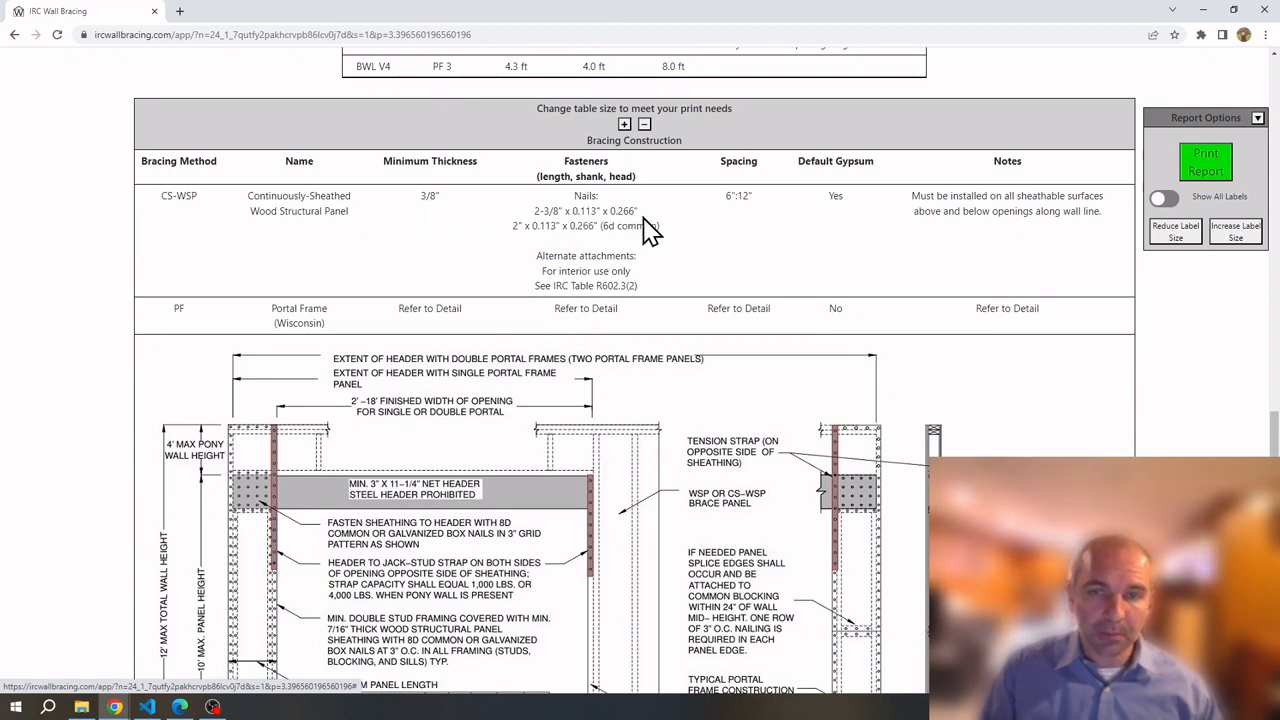
{"action": "scroll", "coordinate": [440, 250], "scroll_direction": "down", "scroll_amount": 10}
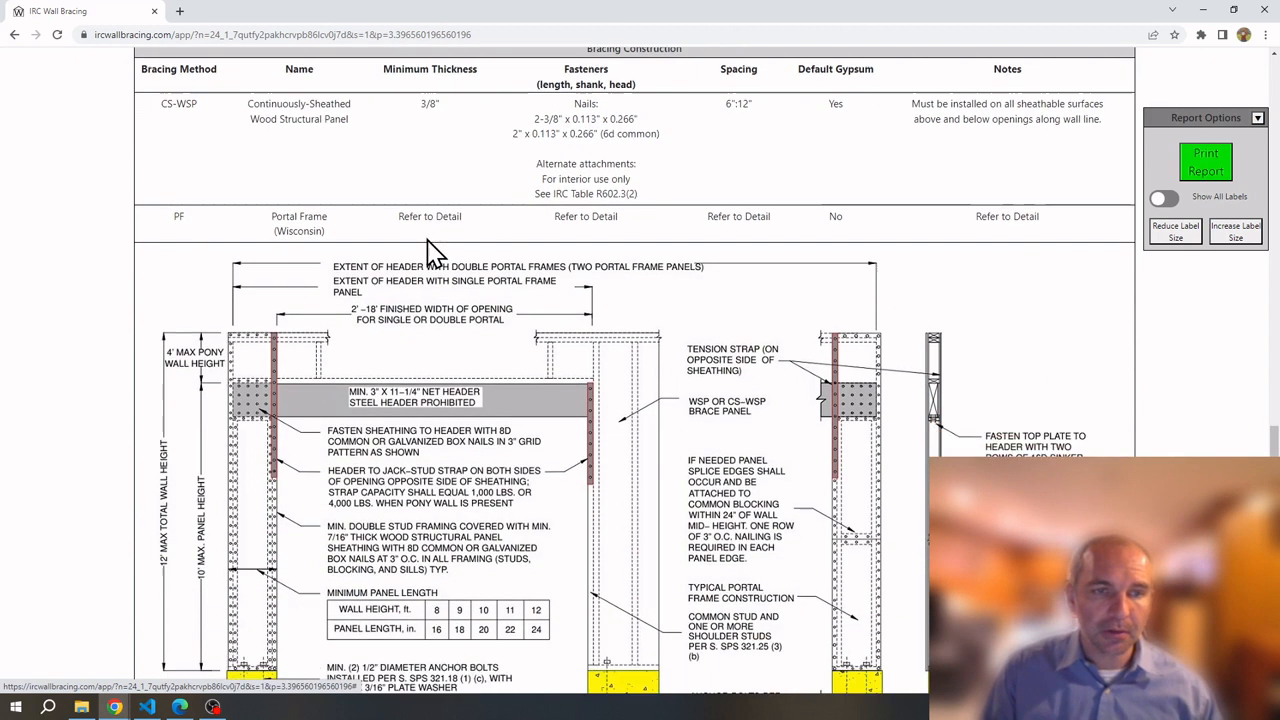
{"action": "scroll", "coordinate": [420, 240], "scroll_direction": "down", "scroll_amount": 3}
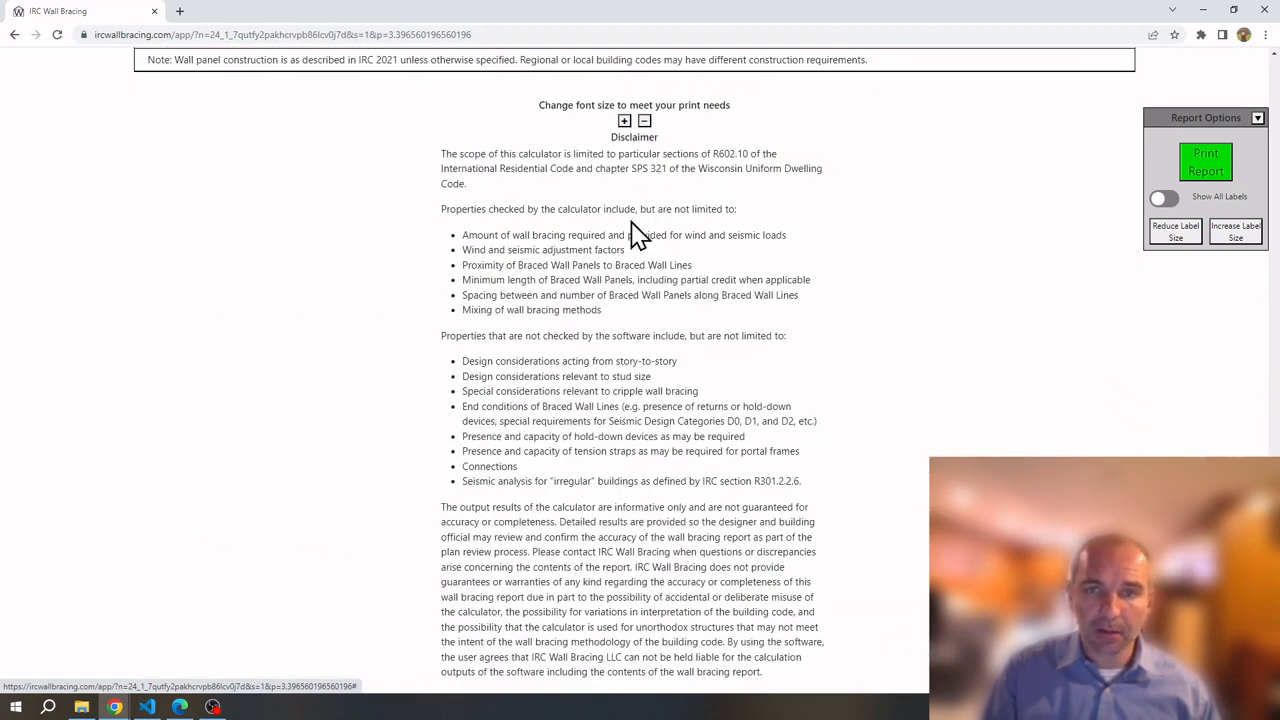
{"action": "middle_click", "coordinate": [316, 332]}
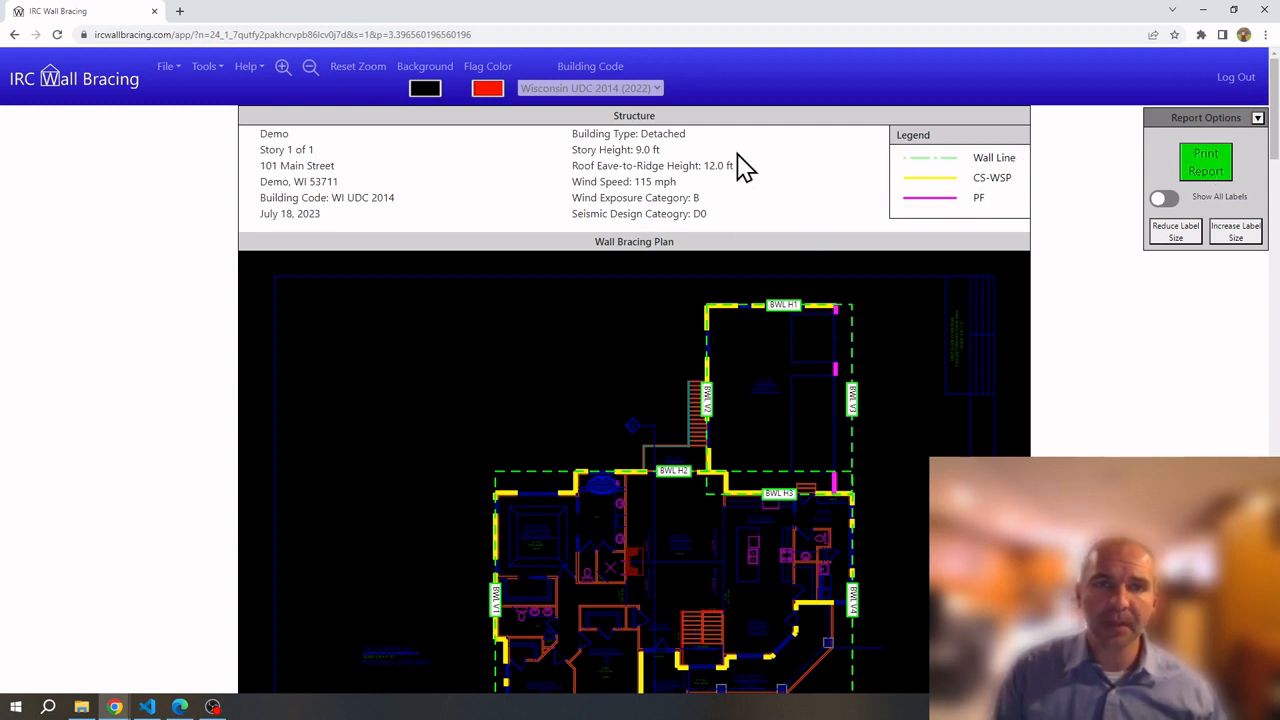
Set the plan background colour to white (255,255,255)
{"action": "left_click", "coordinate": [425, 88]}
{"action": "left_click_drag", "start_coordinate": [433, 125], "coordinate": [366, 103]}
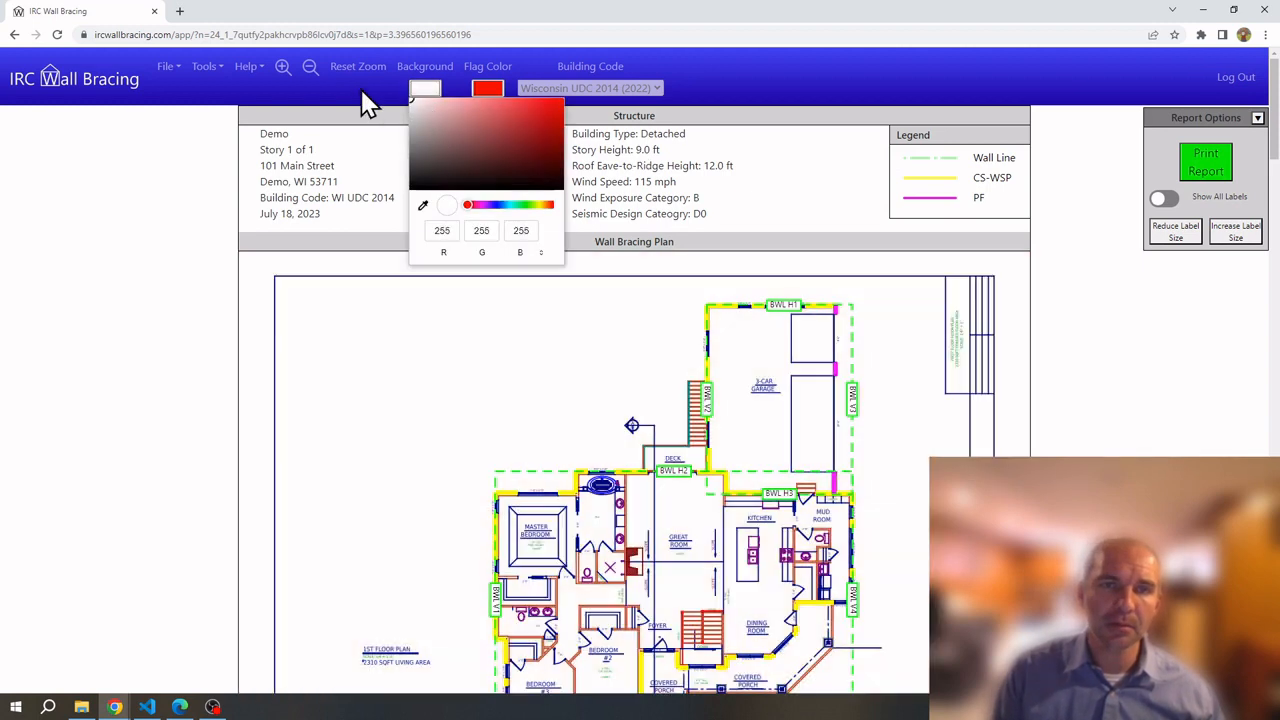
{"action": "left_click", "coordinate": [448, 333]}
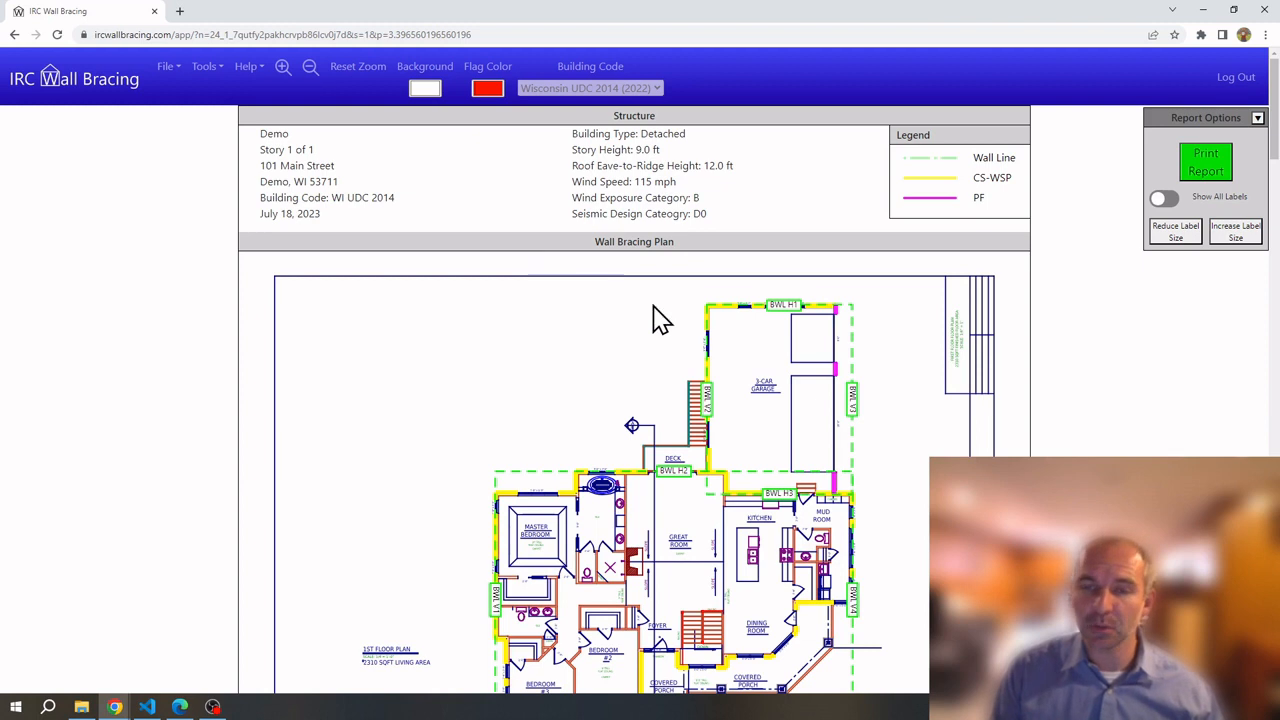
In Wall Panels tools, move the BWL V3 label clear of the garage wall, then preview printing
{"action": "left_click", "coordinate": [207, 80]}
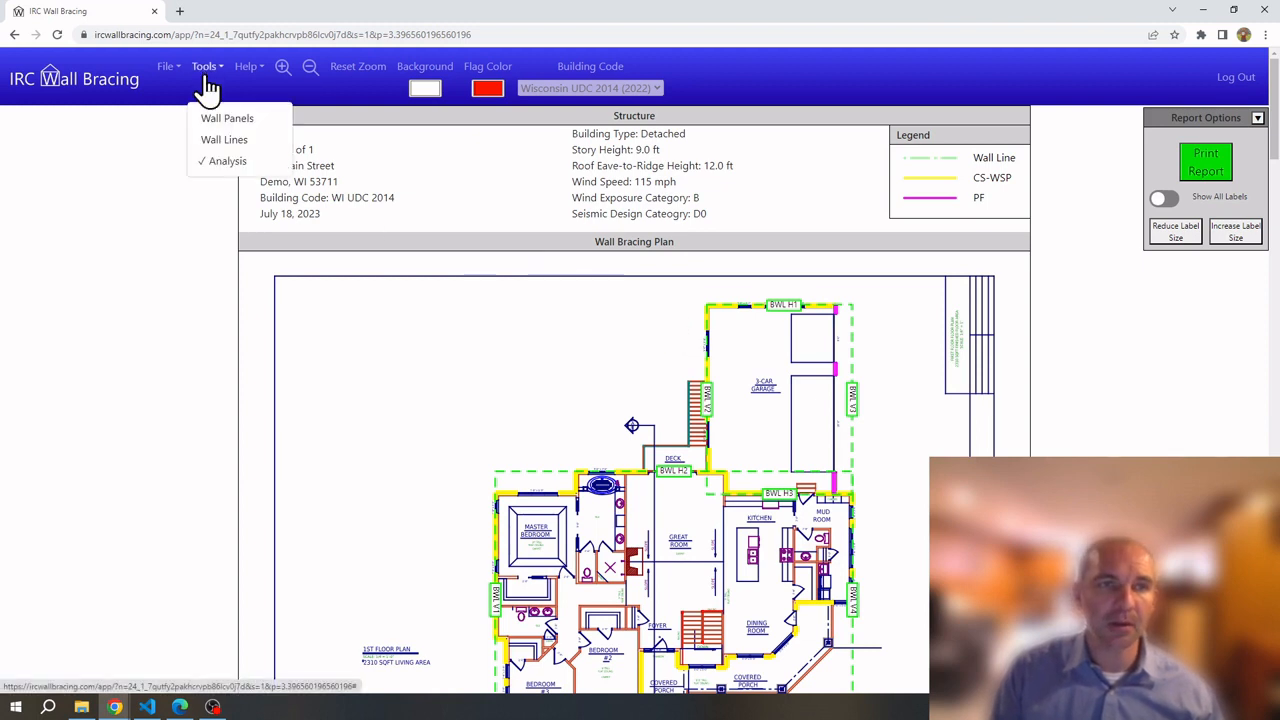
{"action": "left_click", "coordinate": [214, 118]}
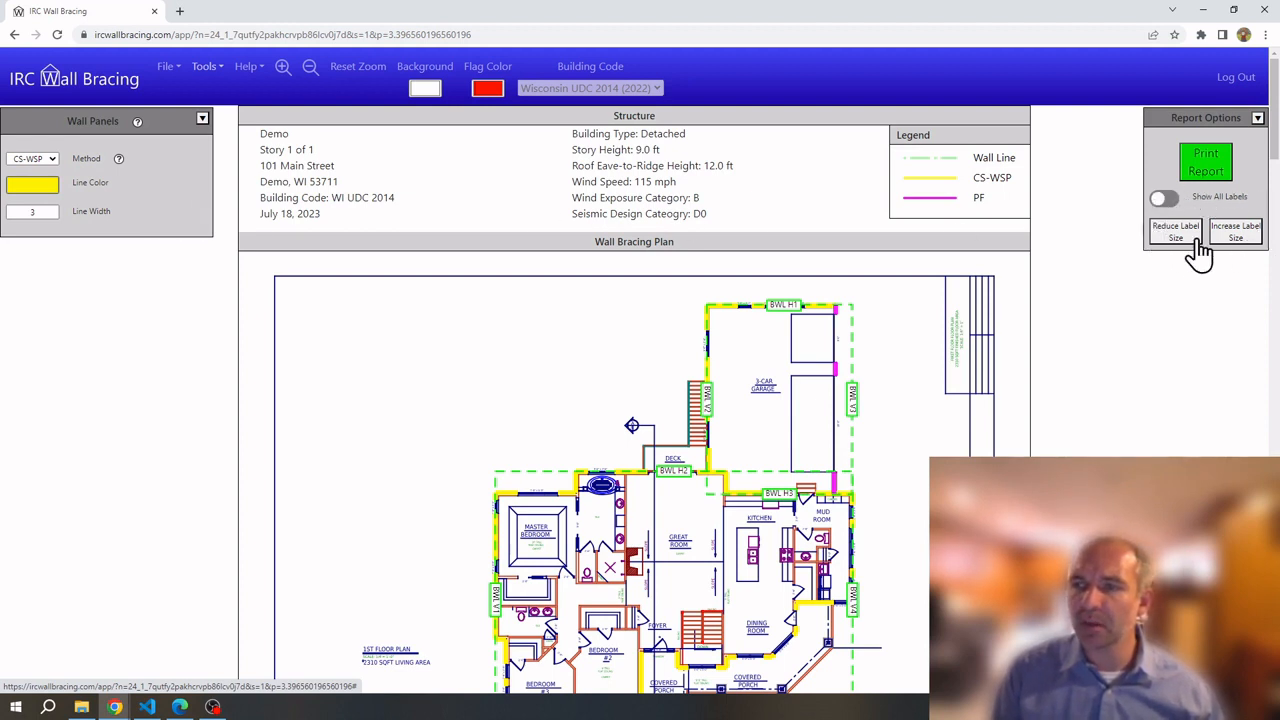
{"action": "left_click", "coordinate": [862, 382]}
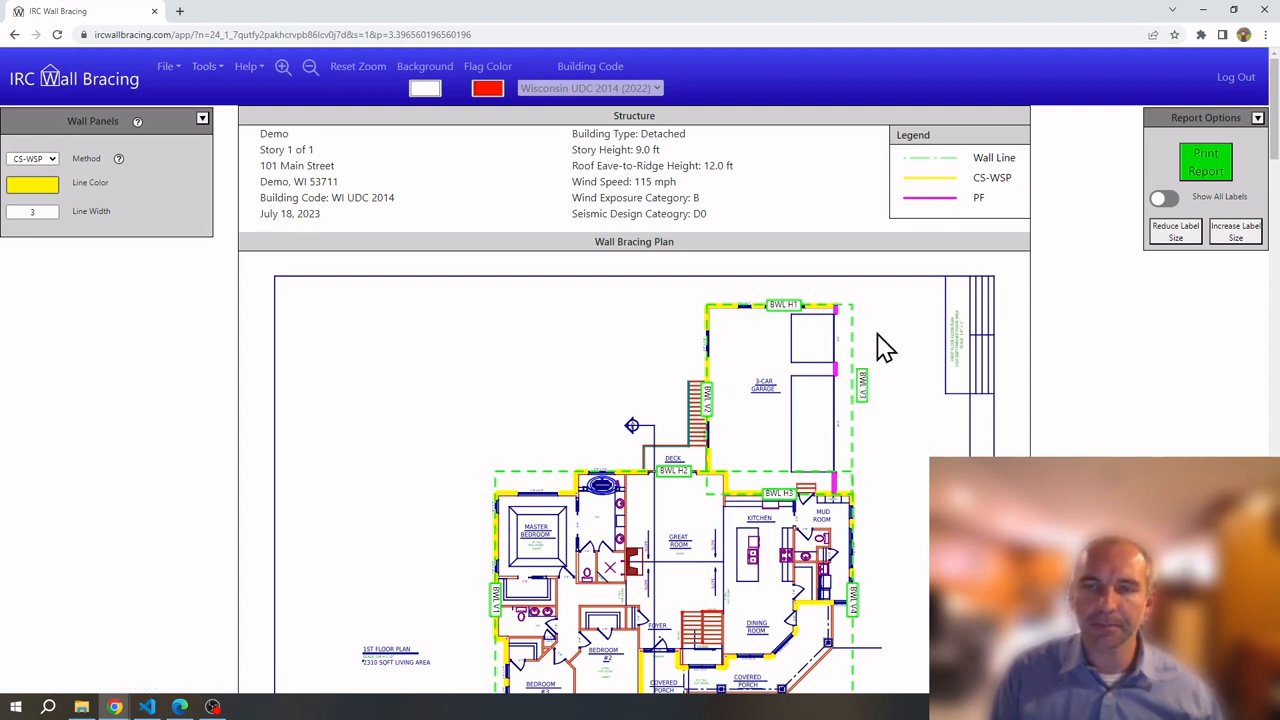
{"action": "left_click", "coordinate": [1205, 165]}
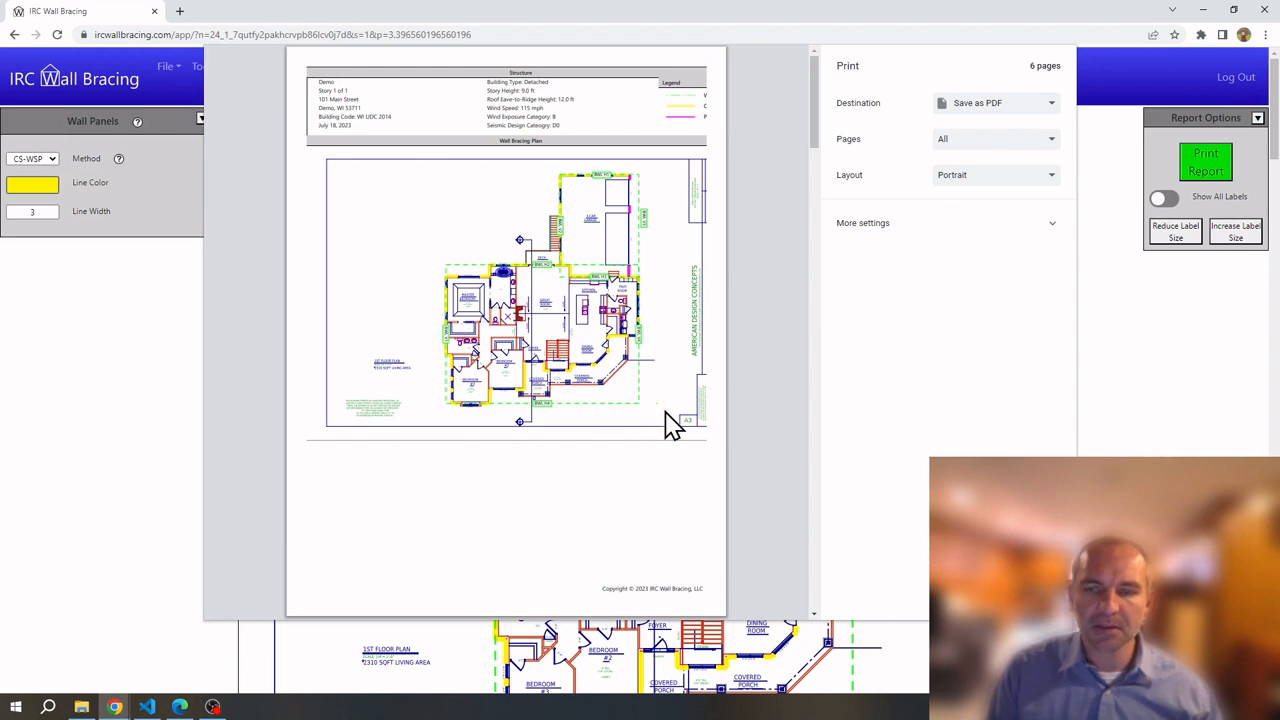
Close the preview, zoom the plan out slightly, and reopen the print preview
{"action": "key", "text": "Escape"}
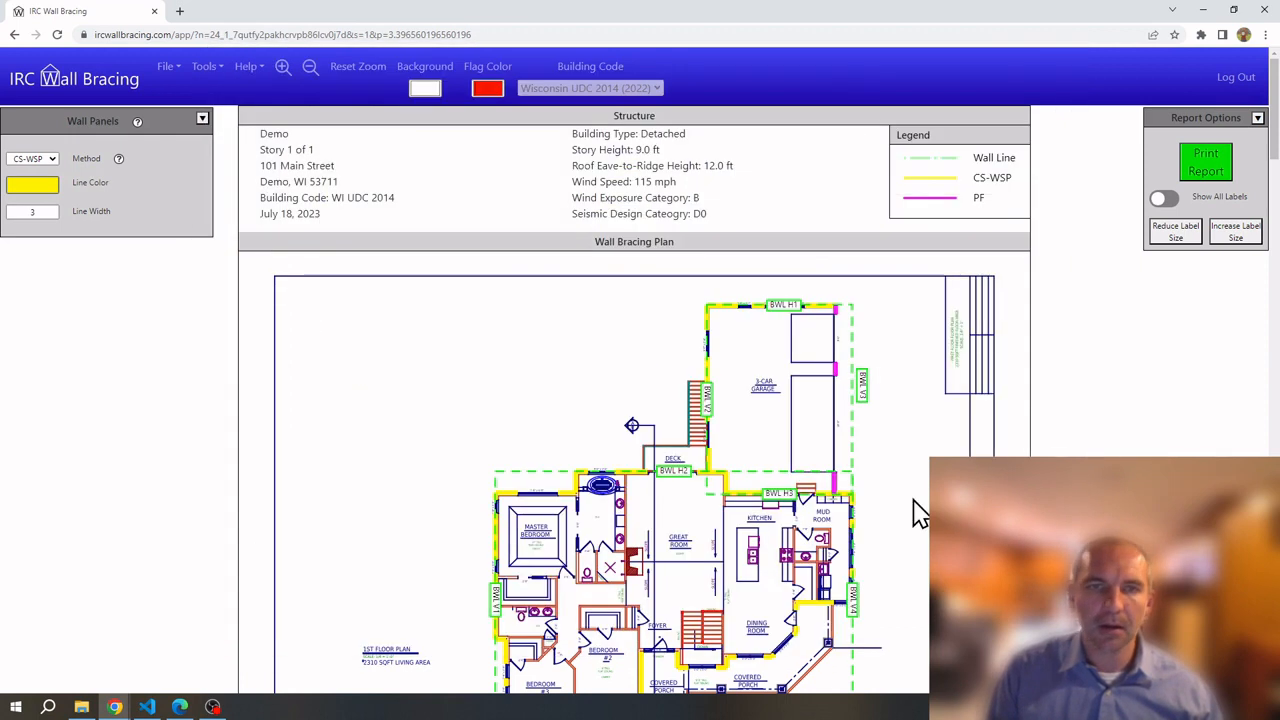
{"action": "left_click", "coordinate": [308, 68]}
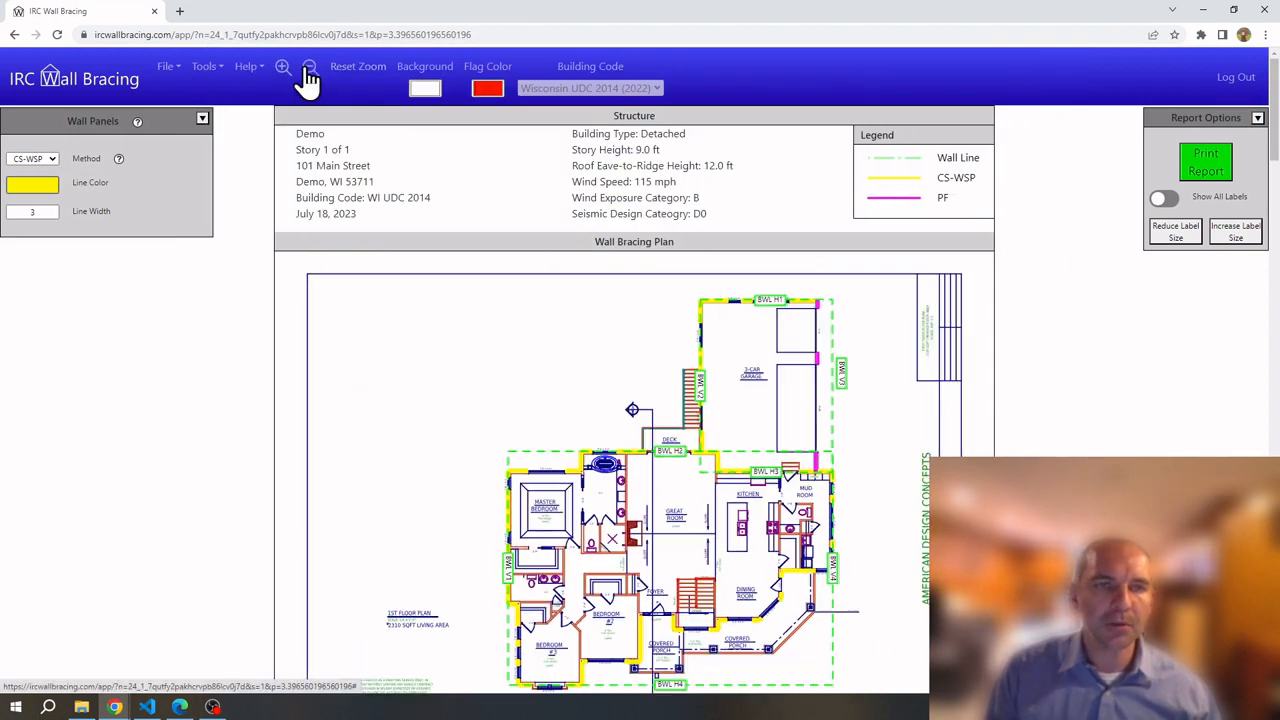
{"action": "left_click", "coordinate": [1203, 162]}
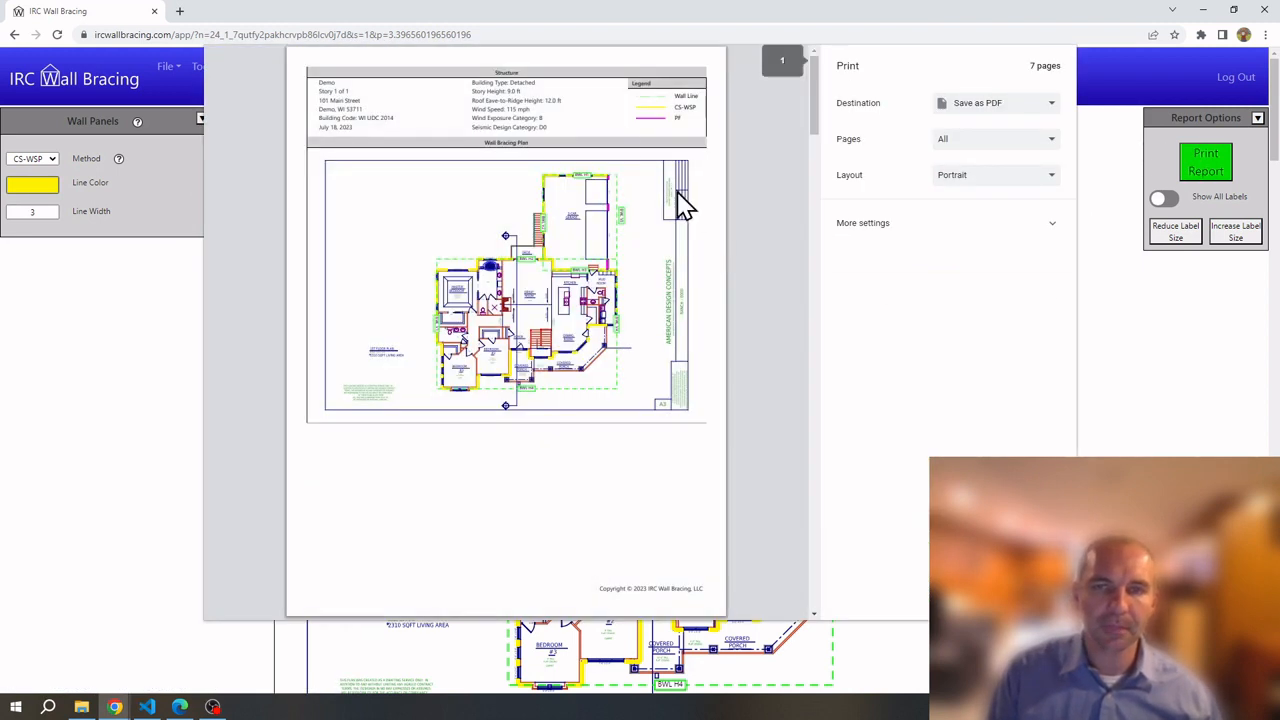
Review the 7-page PDF preview, close it, then open and close the Help menu
{"action": "scroll", "coordinate": [643, 423], "scroll_direction": "down", "scroll_amount": 3}
{"action": "scroll", "coordinate": [634, 403], "scroll_direction": "up", "scroll_amount": 3}
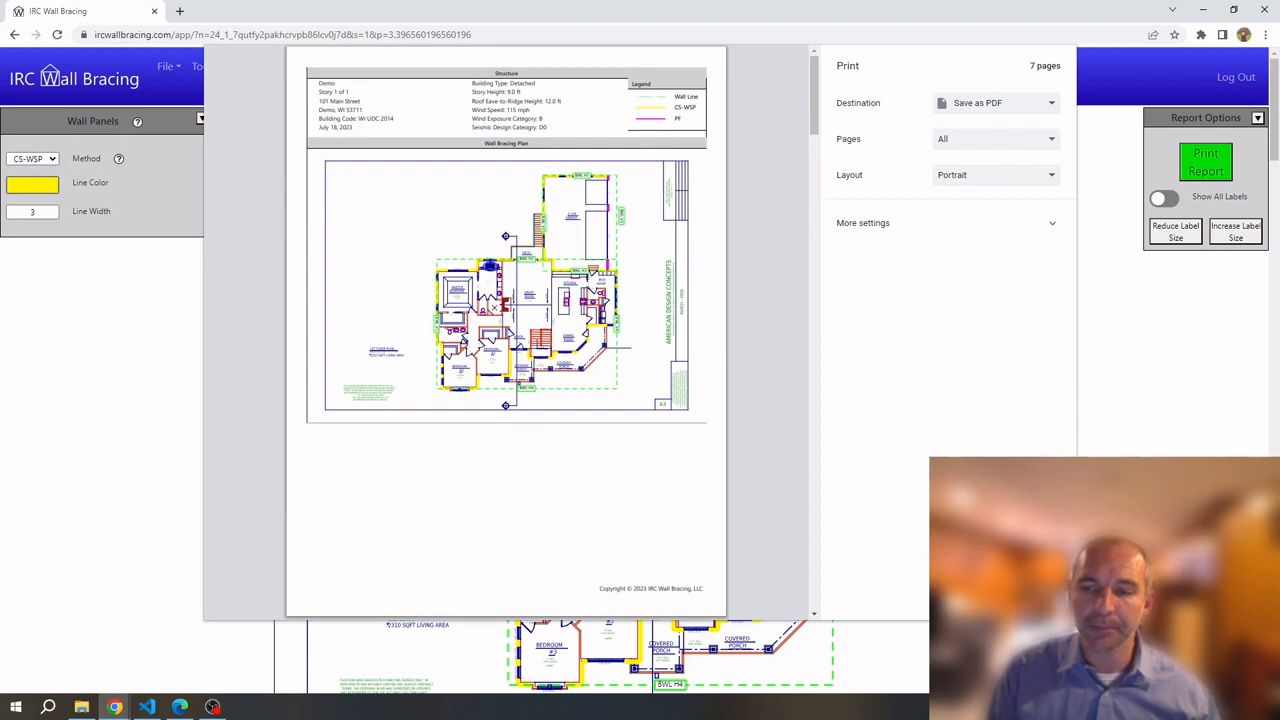
{"action": "key", "text": "Escape"}
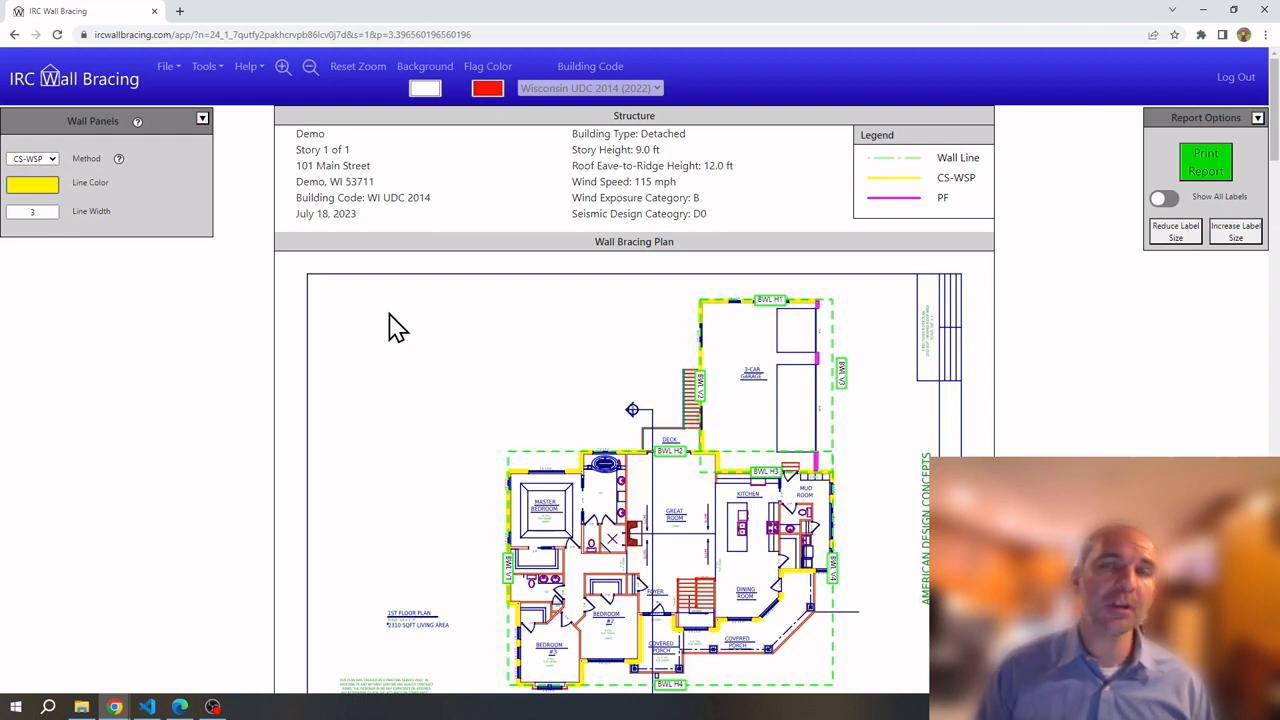
{"action": "left_click", "coordinate": [245, 68]}
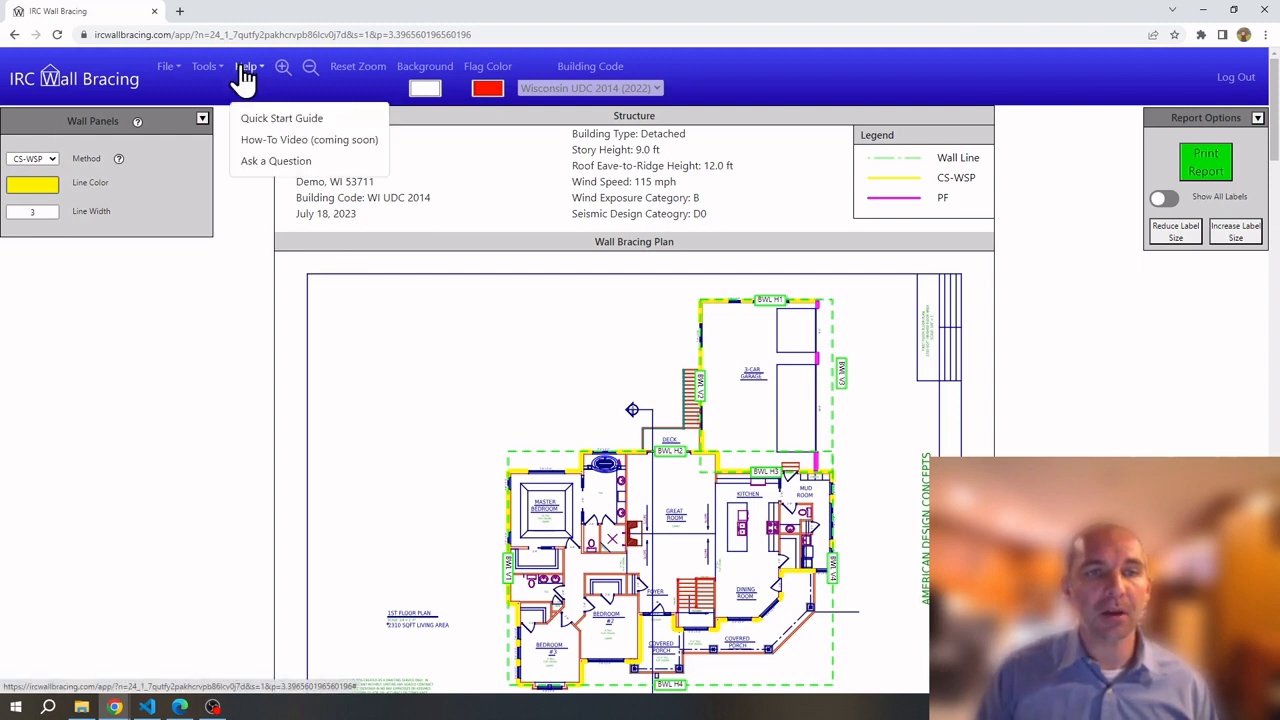
{"action": "left_click", "coordinate": [384, 312]}
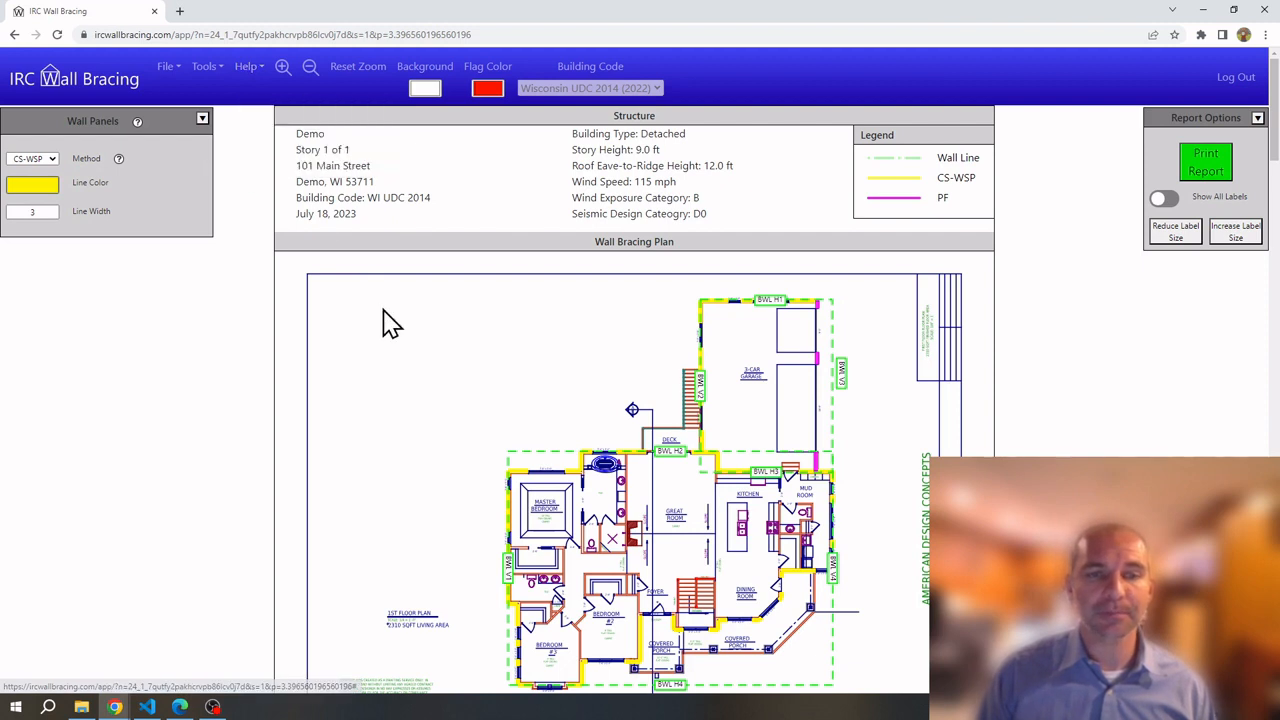